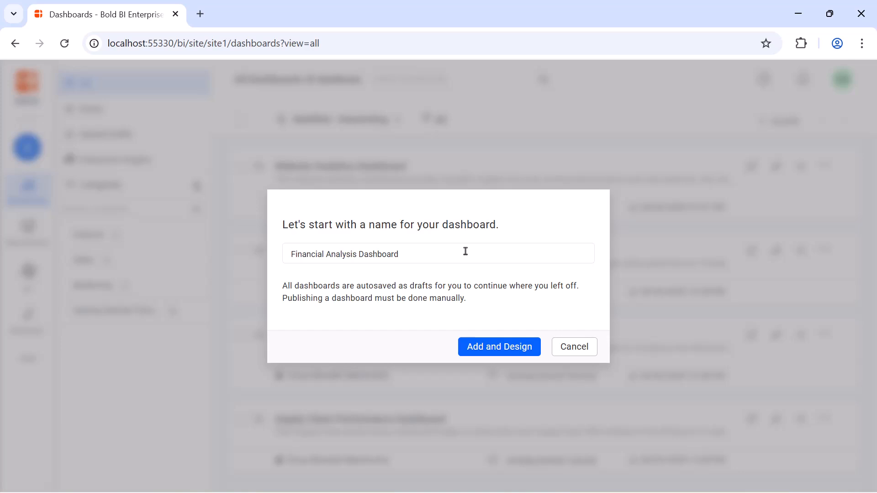
Create the dashboard named Financial Analysis Dashboard and start a new PostgreSQL data source for it.
left_click(484, 348)
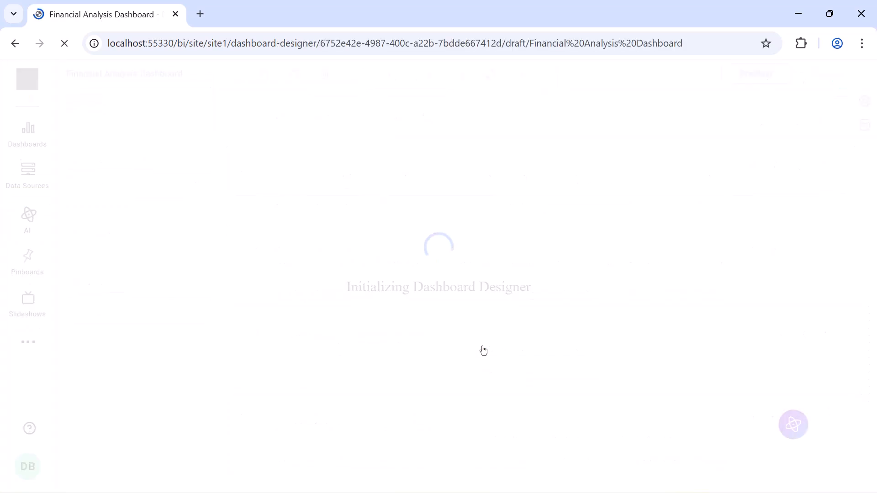
left_click(862, 126)
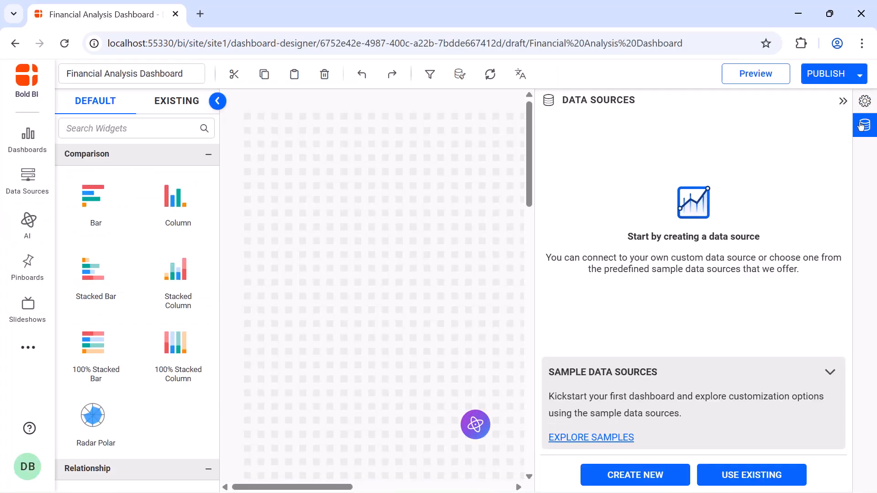
left_click(658, 475)
left_click(754, 131)
type("post")
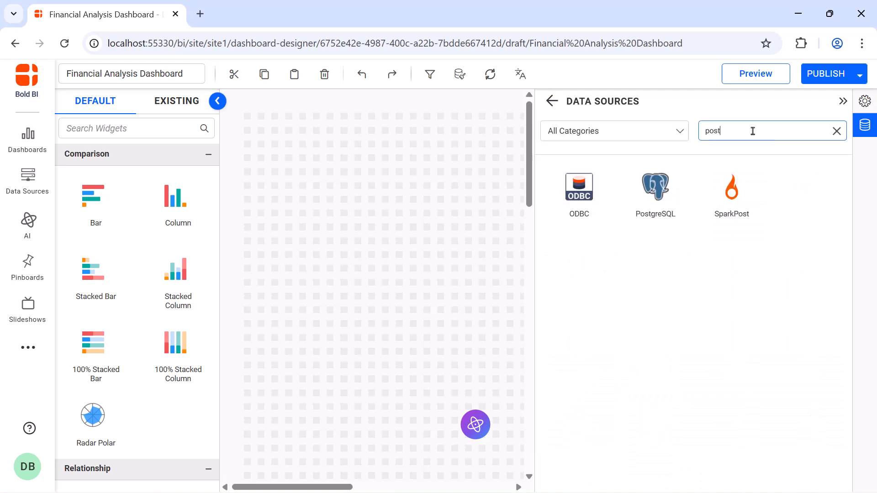
left_click(654, 187)
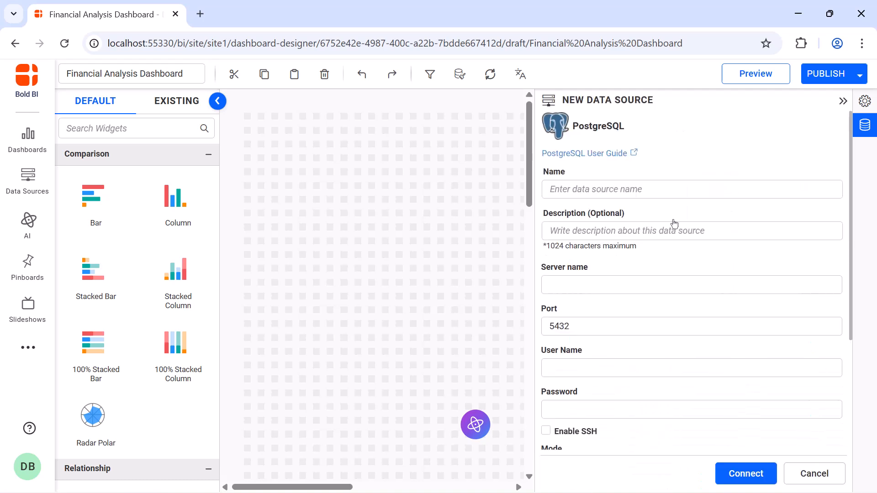
Name the data source Financial_Analysis_Data and fill in its server name and port.
left_click(675, 188)
type("Financial_Analysis_Data")
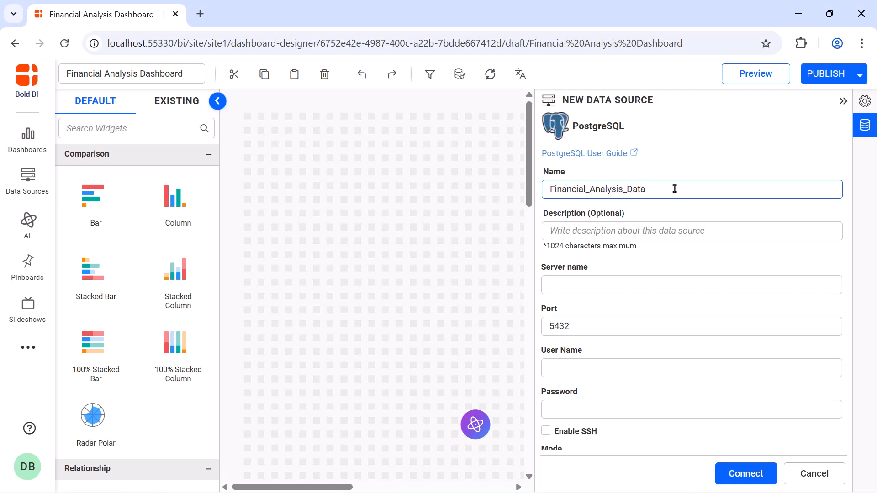
left_click(672, 284)
key("ctrl+v")
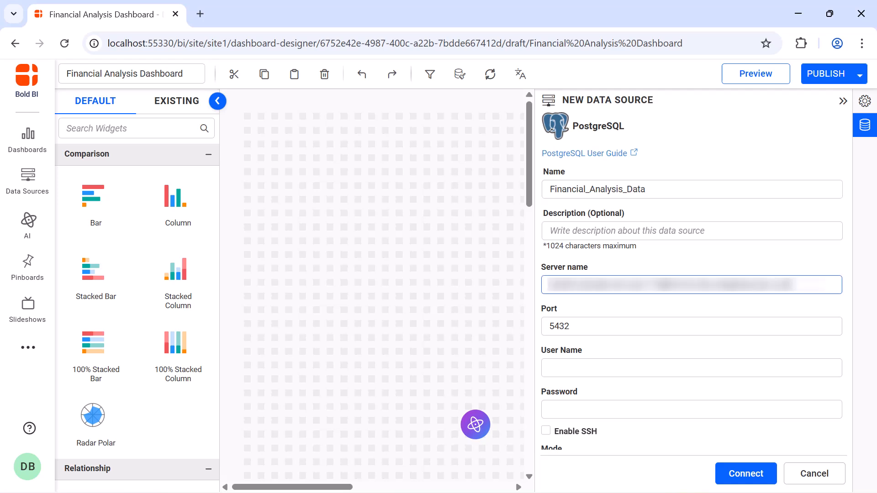
left_click(664, 325)
key("BackSpace")
key("BackSpace")
key("BackSpace")
key("ctrl+v")
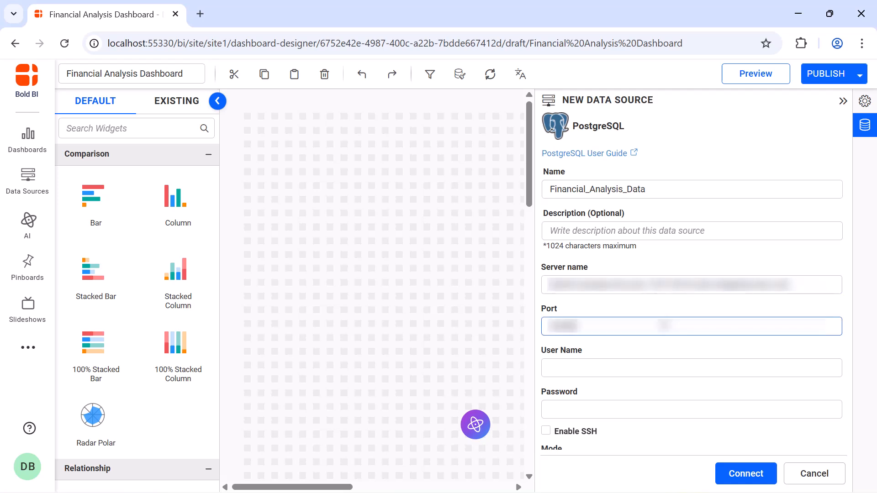
Fill in the database user name and password, set the database to sample-dashboards, and connect.
left_click(665, 368)
key("ctrl+v")
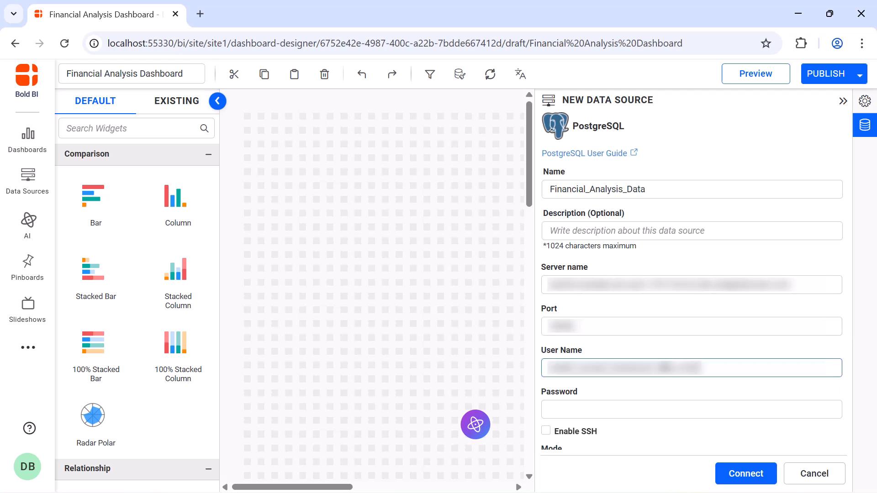
left_click(670, 409)
key("ctrl+v")
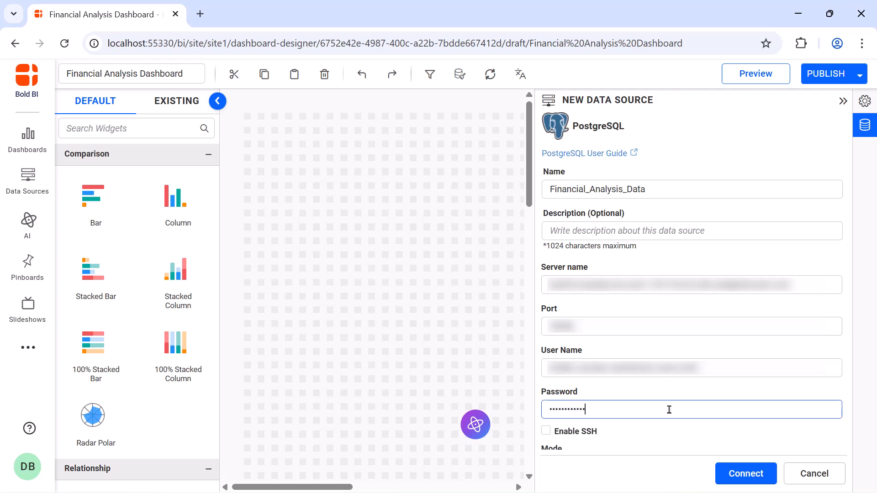
scroll(669, 410, "down", 3)
left_click(667, 337)
type("sample-dashboards")
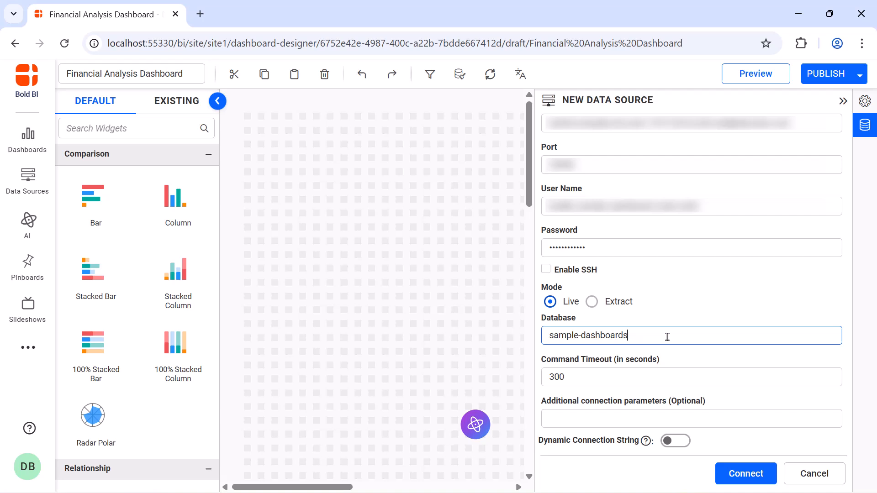
left_click(747, 473)
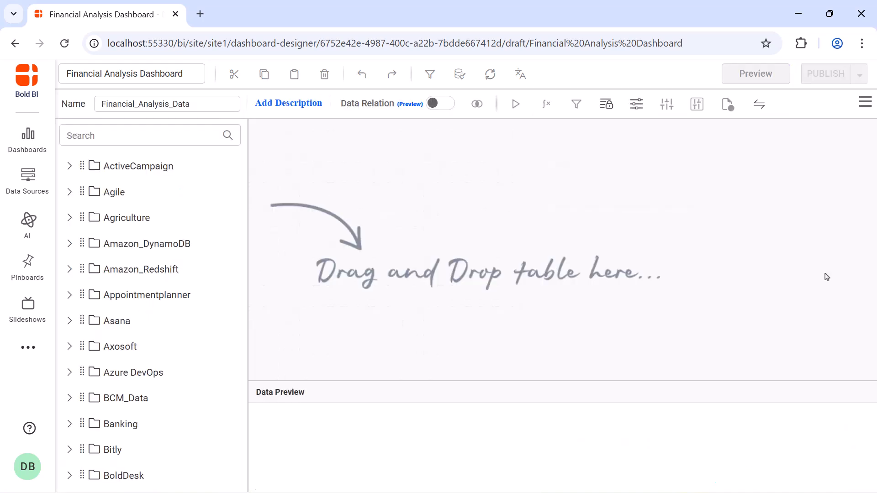
Switch the data source to code mode, paste the SELECT query on the Financial_Products, Financial_Sales and Financial_Expenses tables, and run it with expression validation.
left_click(865, 104)
left_click(683, 137)
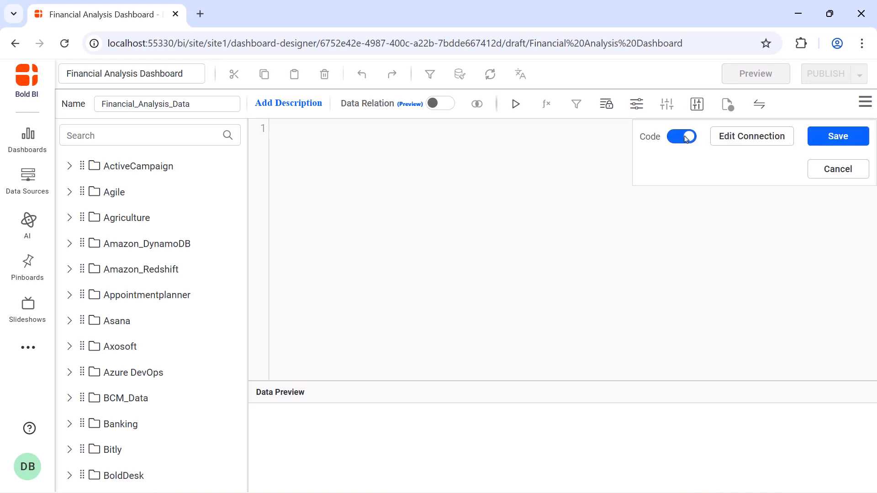
left_click(607, 137)
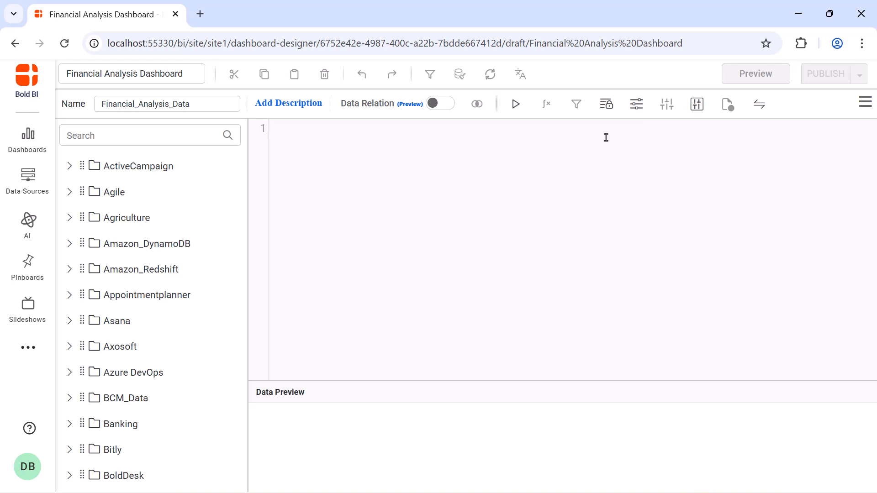
key("ctrl+v")
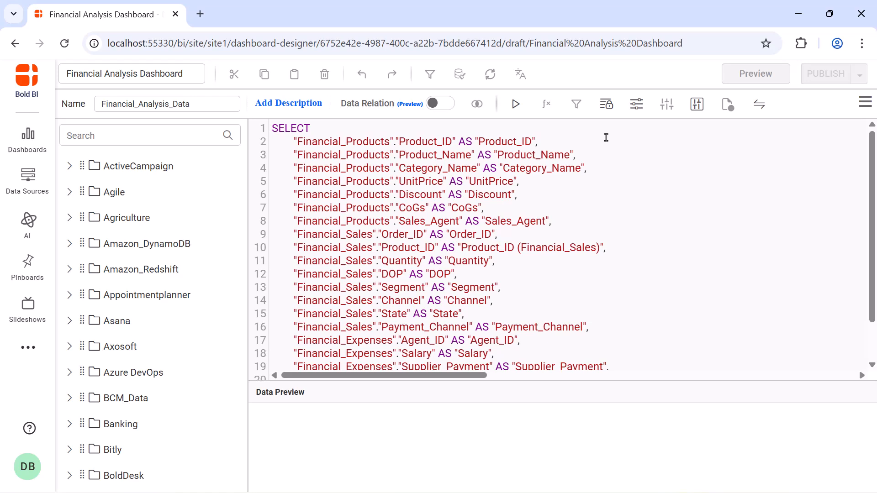
left_click(515, 104)
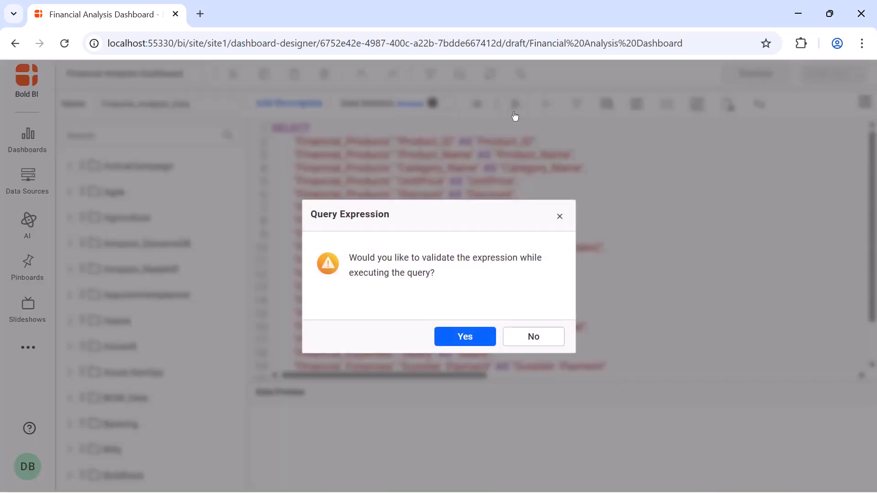
left_click(464, 337)
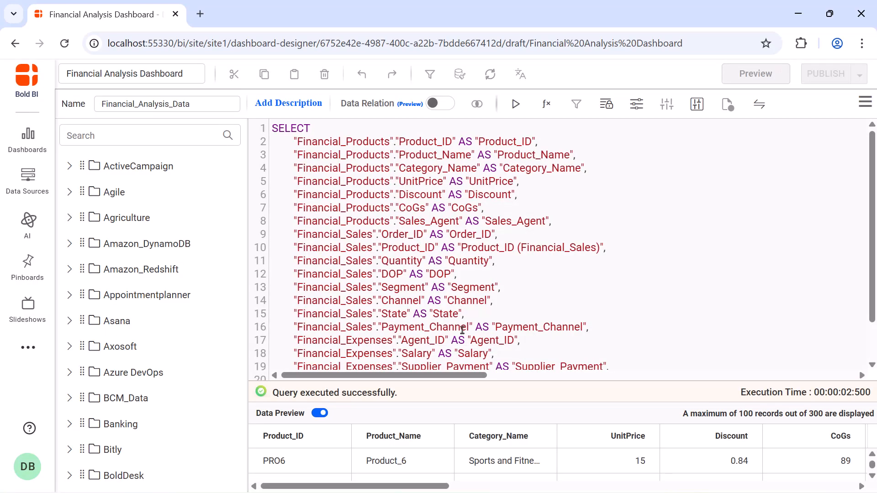
Save the Financial_Analysis_Data data source and return to the full dashboard canvas.
left_click(866, 103)
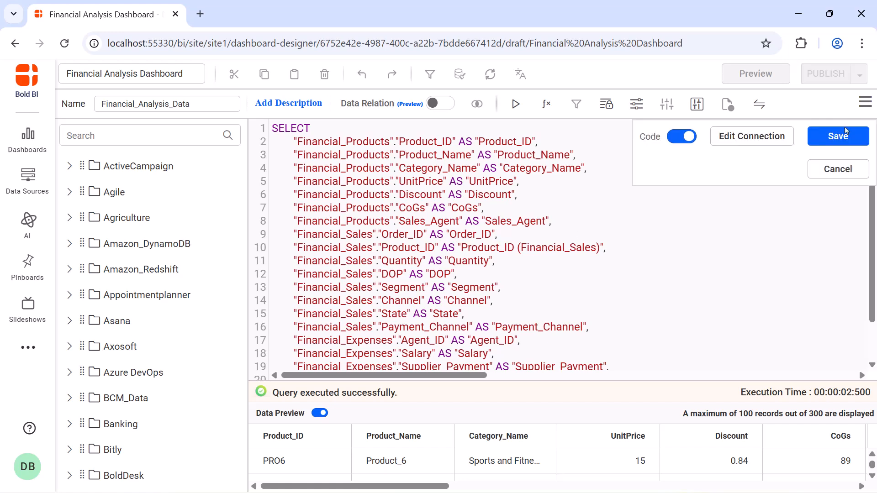
left_click(840, 134)
left_click(844, 102)
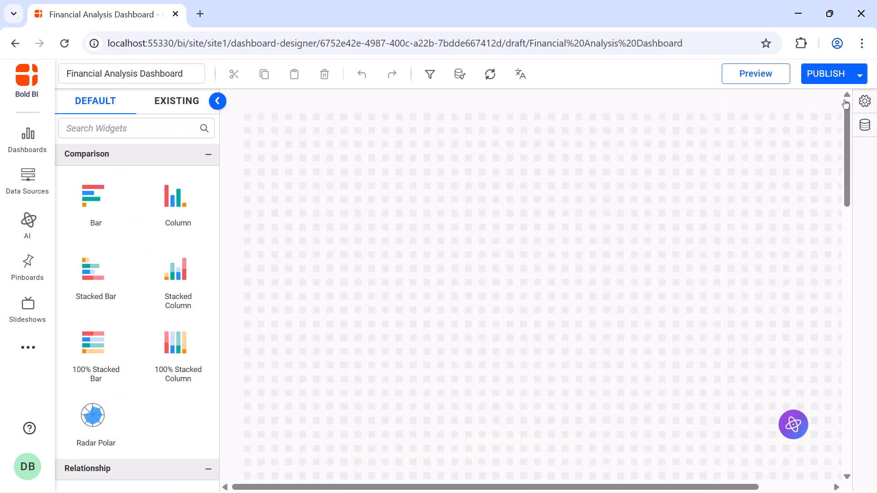
Add a Date Picker widget at the canvas's upper-left corner and enlarge it.
left_click(186, 128)
type("date")
left_click_drag(133, 196, 251, 118)
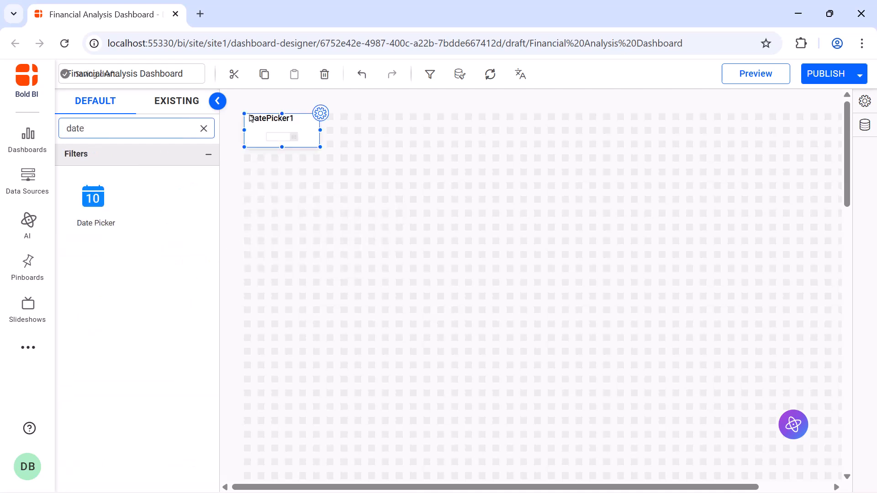
left_click_drag(320, 147, 375, 174)
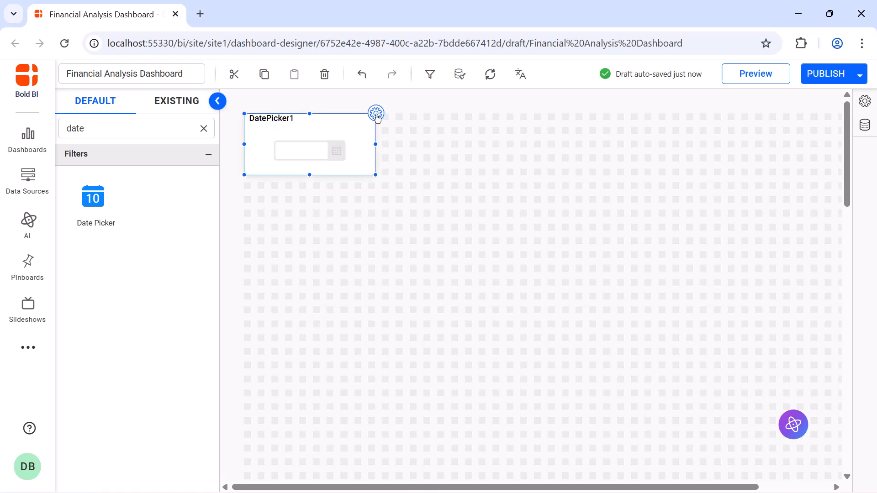
Rename the date picker widget to Date and assign the DOP dimension as its column.
left_click(376, 114)
left_click(652, 139)
key("ctrl+a")
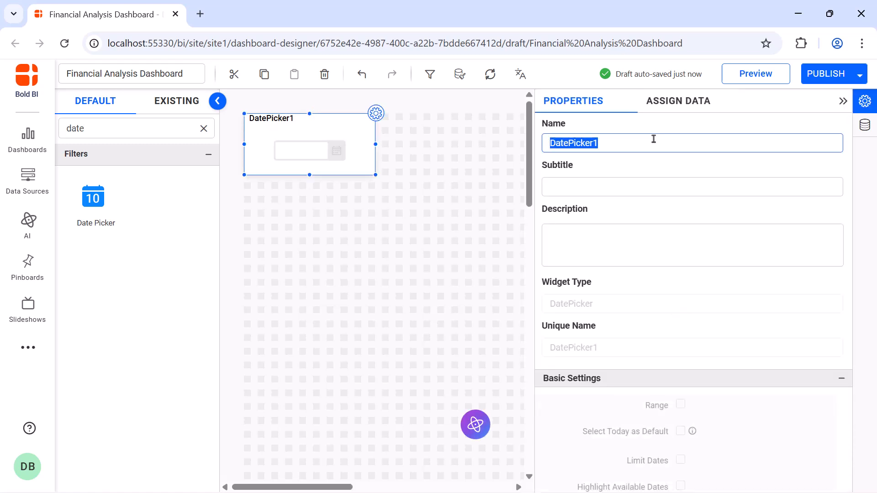
type("Date")
left_click(678, 100)
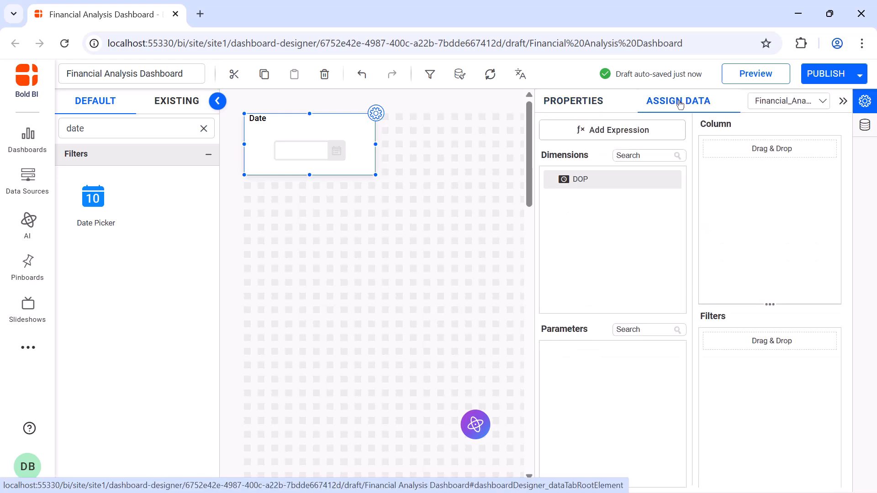
left_click_drag(646, 181, 707, 173)
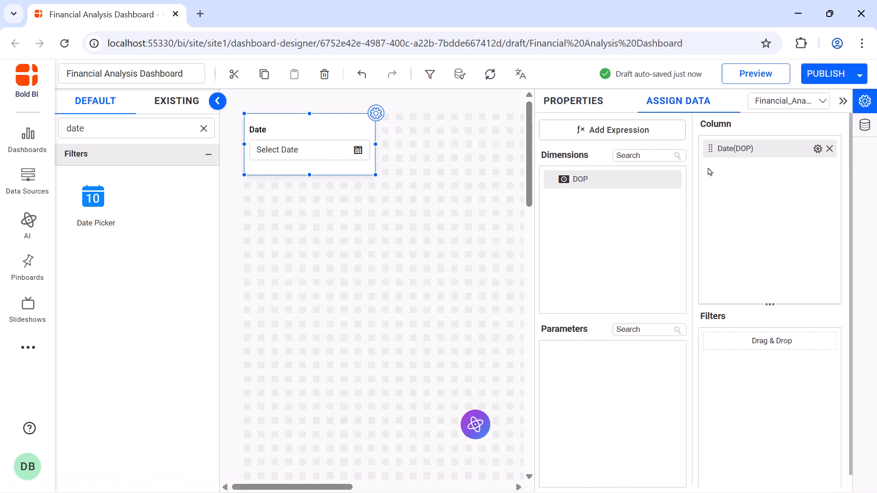
Enable the Range and Limit Dates options for the Date widget.
left_click(574, 100)
scroll(681, 172, "down", 5)
left_click(681, 167)
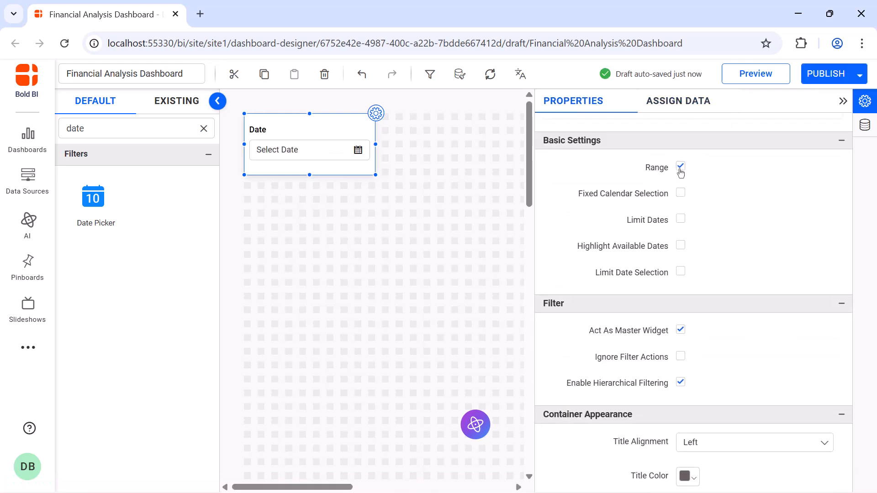
left_click(681, 220)
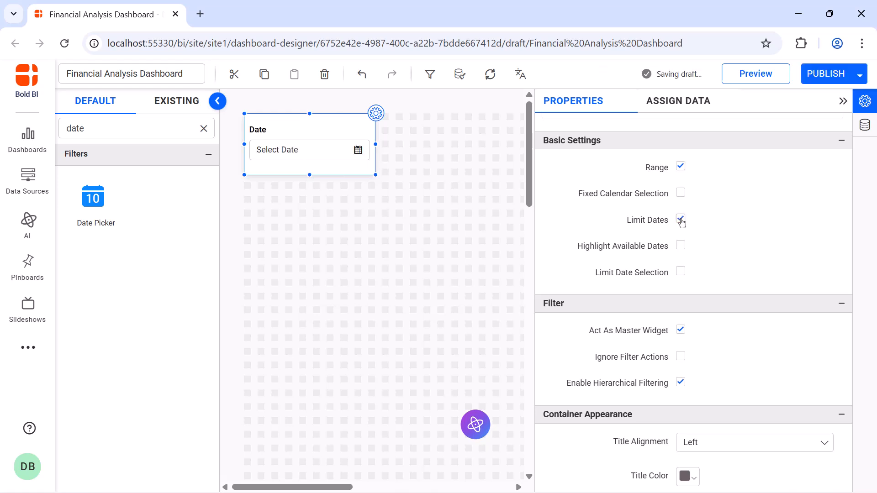
Turn off automatic title font sizing for the Date widget and set its title font size to 16.
scroll(681, 222, "down", 6)
left_click(681, 232)
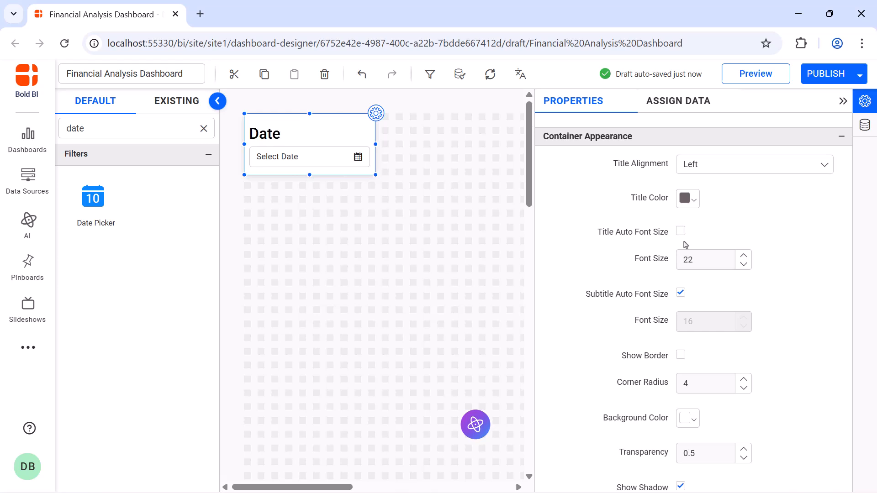
double_click(700, 256)
type("16")
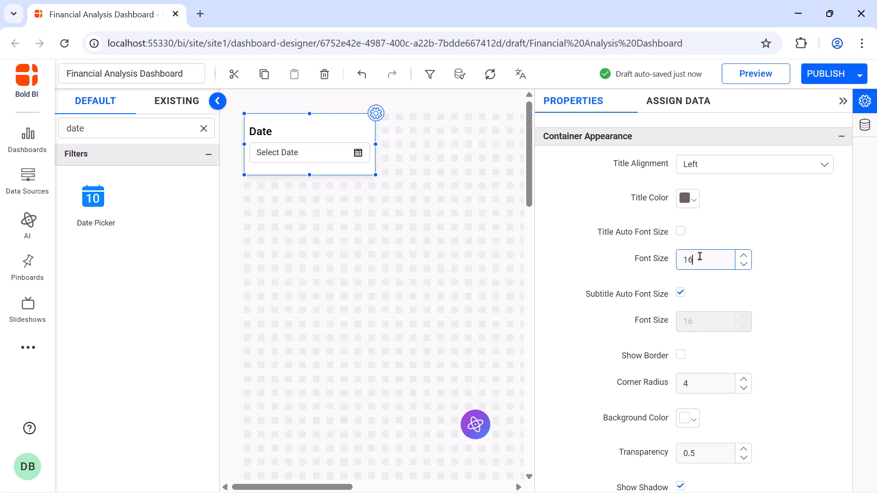
left_click(843, 102)
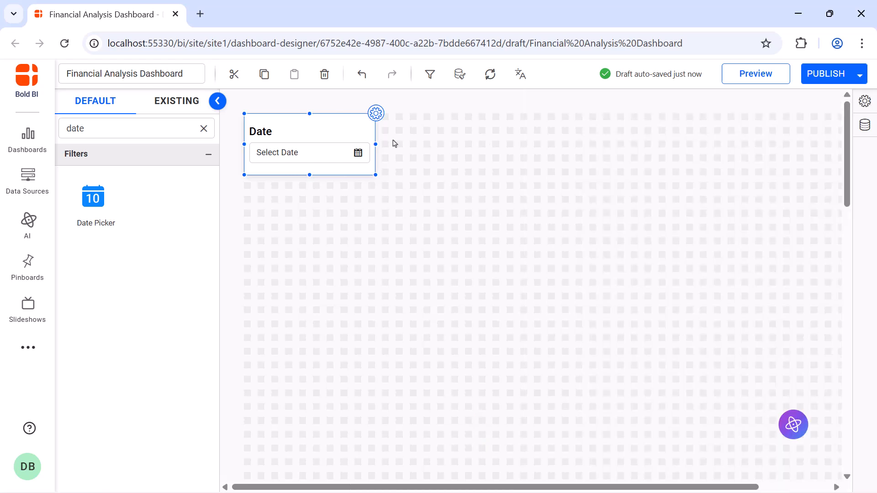
Add a Combo Box widget directly beside the Date widget and enlarge it to the same size.
left_click(204, 128)
left_click(184, 129)
type("combo")
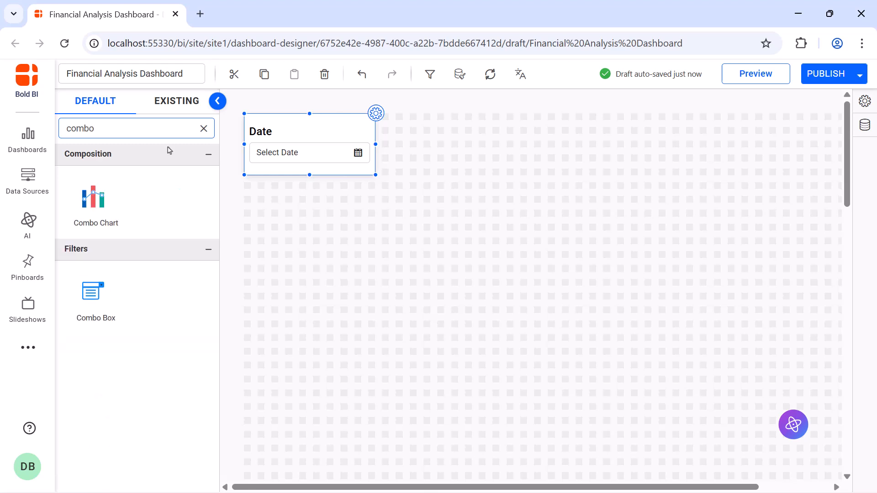
left_click_drag(74, 291, 388, 123)
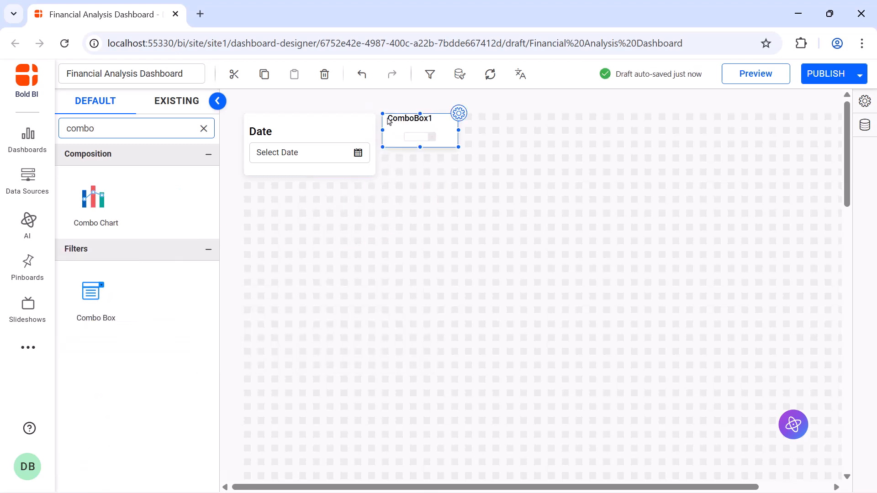
left_click_drag(460, 174, 509, 168)
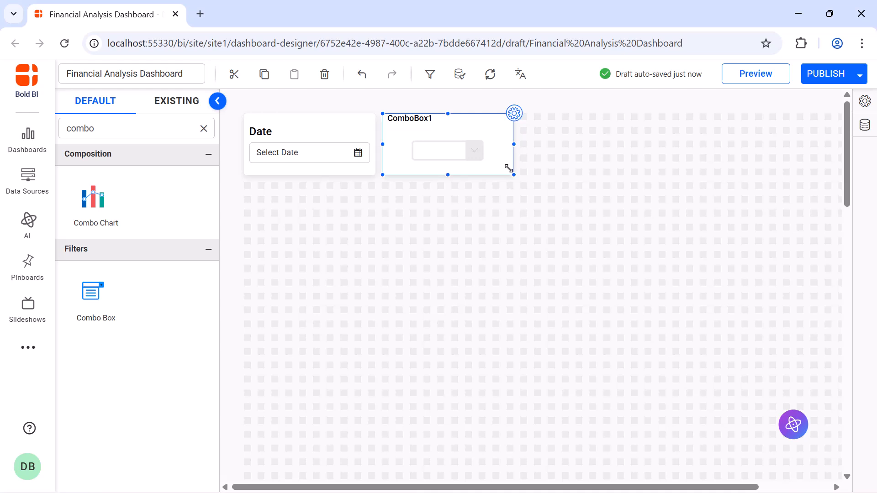
Rename the combo box widget to Select Category and assign the Category_Name dimension as its value.
left_click(513, 114)
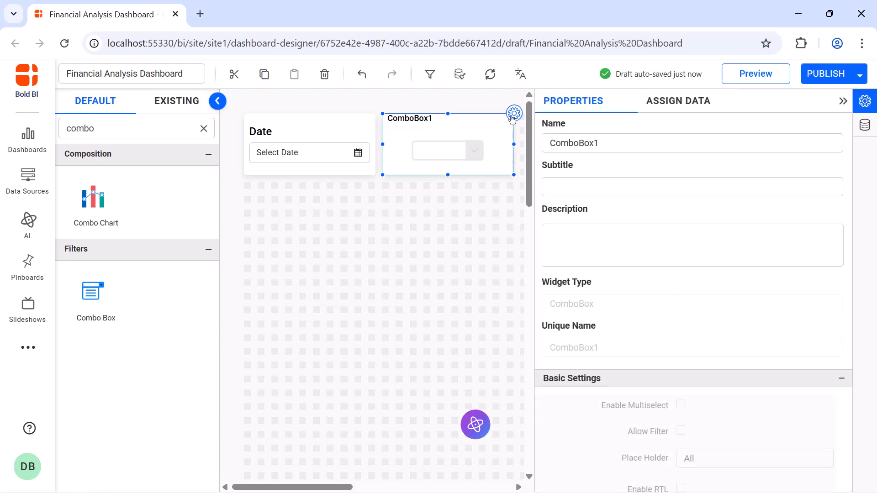
left_click(646, 145)
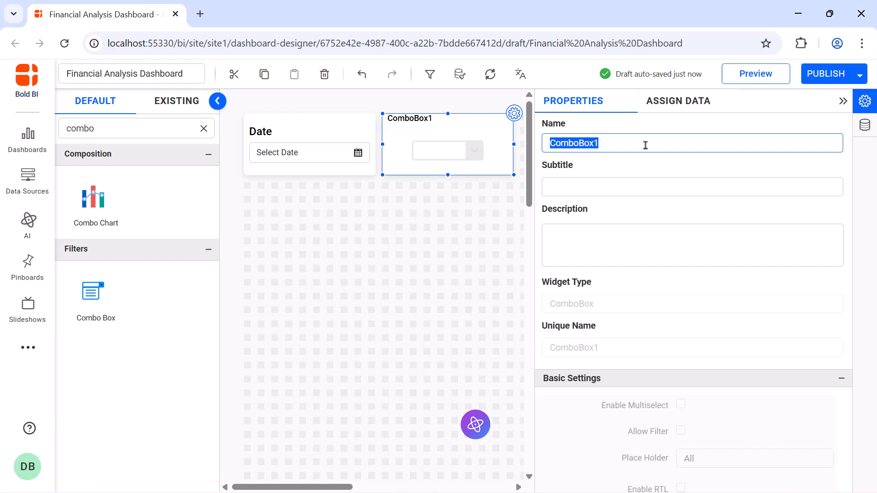
type("Select Category")
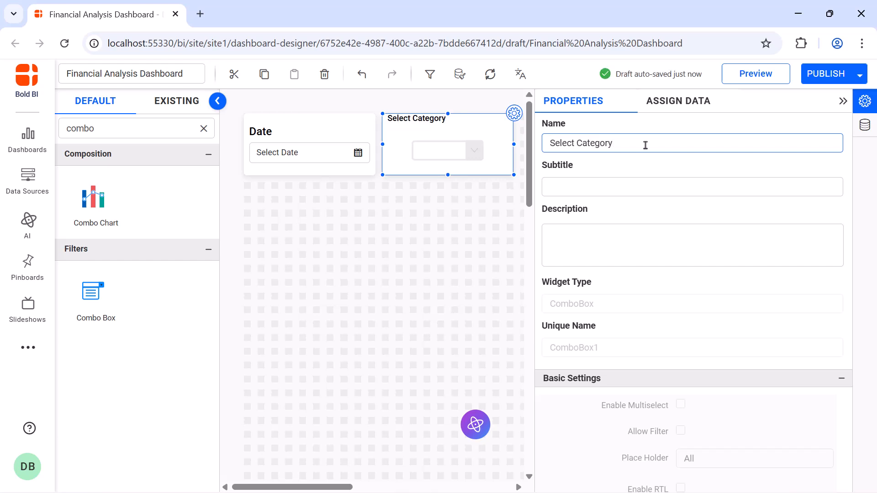
left_click(673, 108)
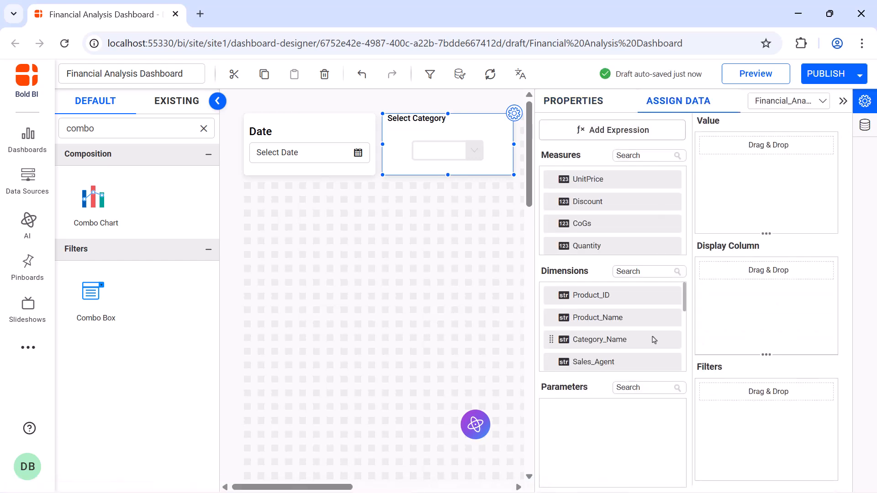
left_click_drag(652, 339, 706, 187)
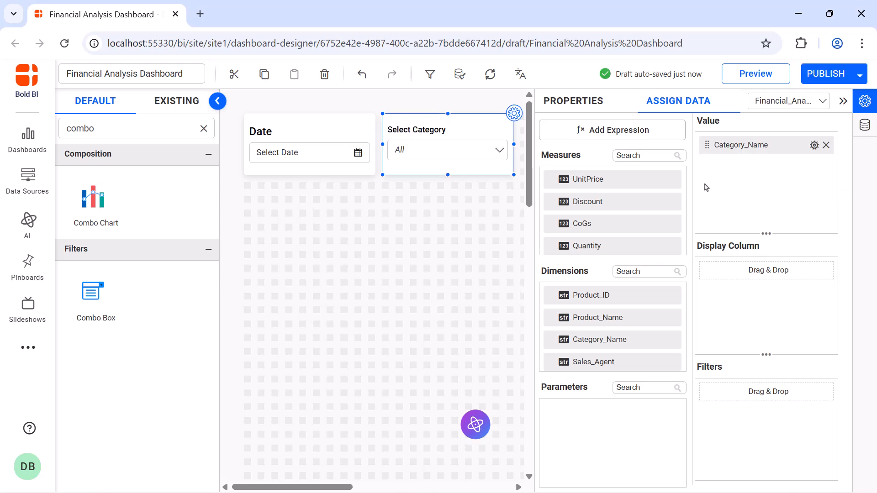
Enable Multiselect and Allow Filter for the Select Category widget, and turn off Persist Virtual Selection.
left_click(587, 103)
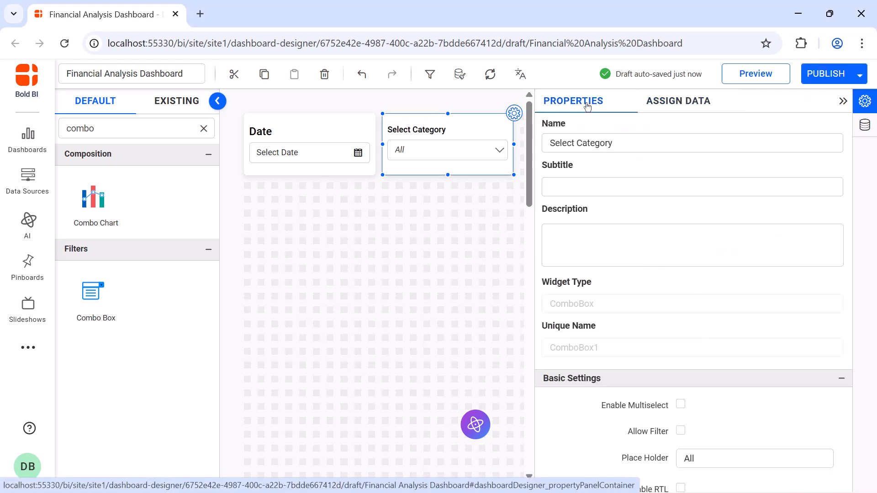
scroll(682, 172, "down", 5)
left_click(681, 168)
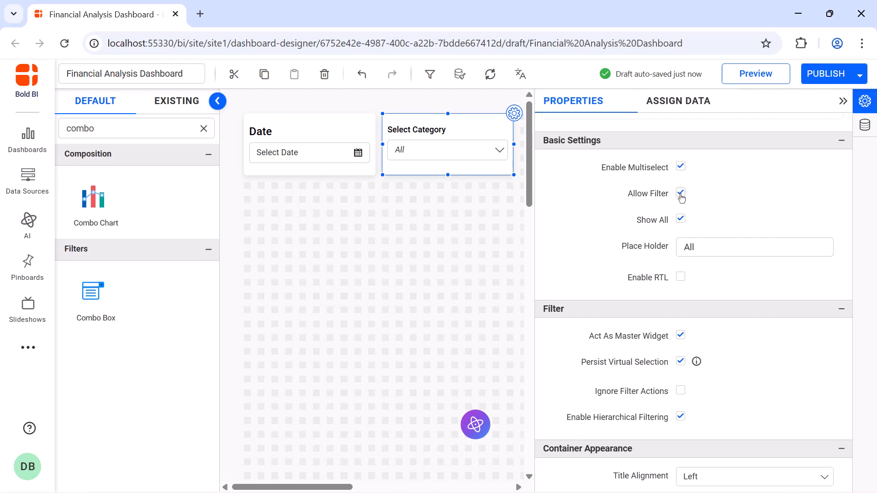
scroll(682, 197, "down", 3)
left_click(681, 204)
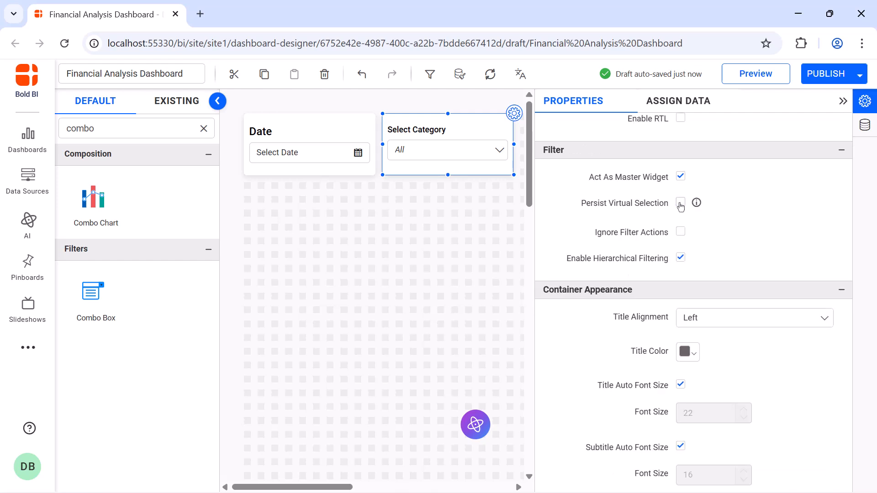
Turn off automatic title font sizing for the Select Category widget and set its title font size to 16.
scroll(681, 210, "down", 3)
left_click(681, 226)
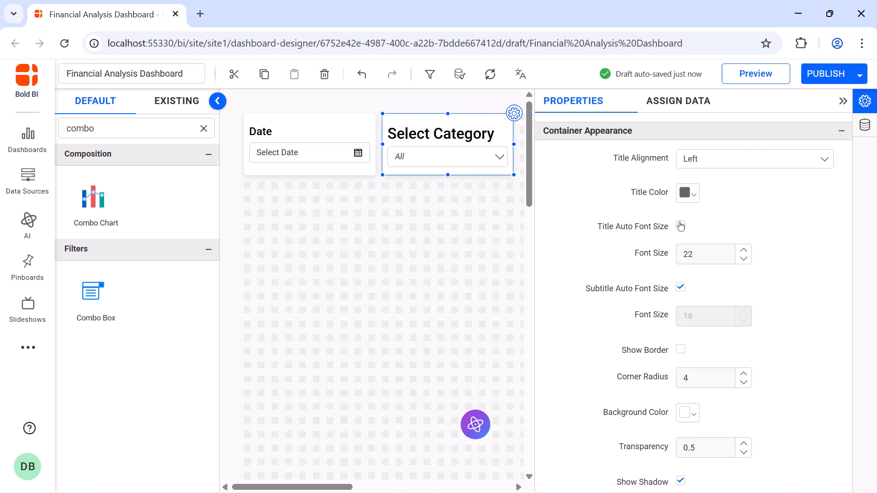
double_click(703, 252)
type("16")
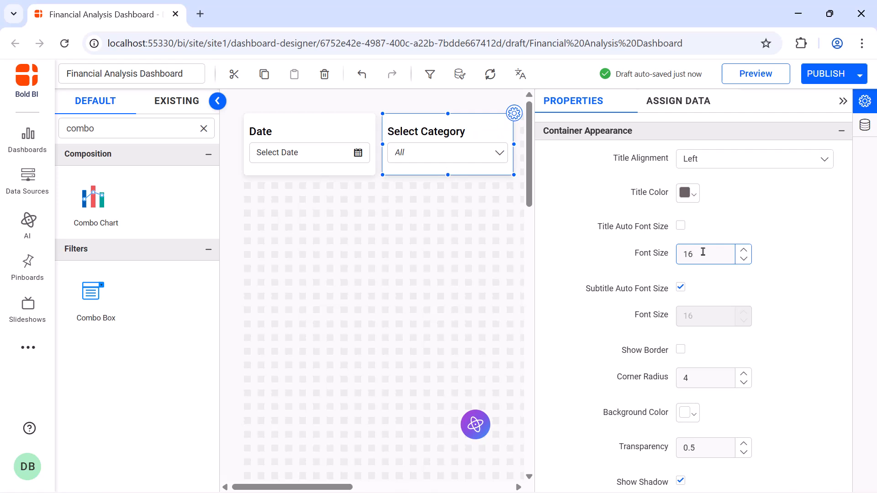
left_click(842, 101)
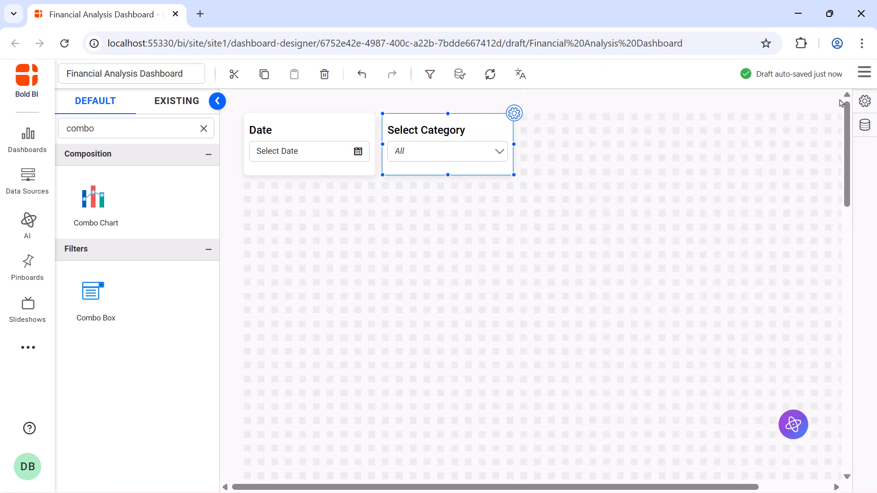
Add a comparison Column chart directly beside the Select Category widget and enlarge it to several times its initial size.
left_click(203, 128)
type("colu")
left_click_drag(80, 173, 525, 121)
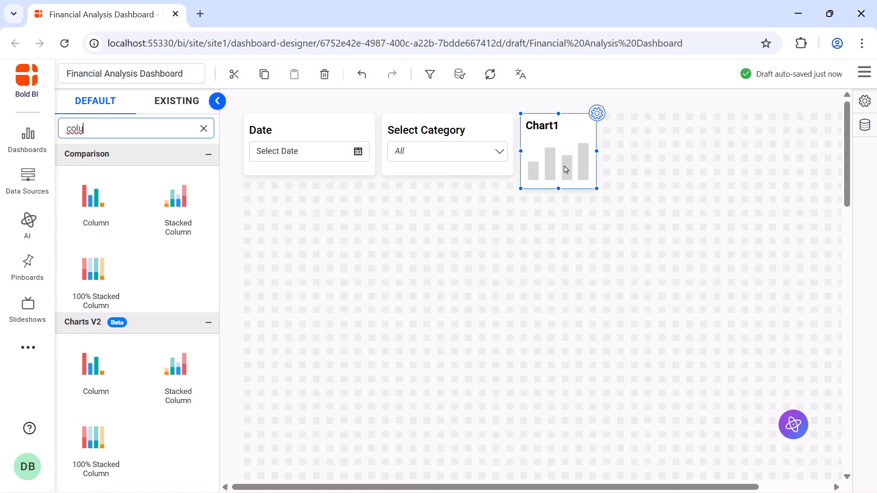
left_click_drag(597, 188, 816, 312)
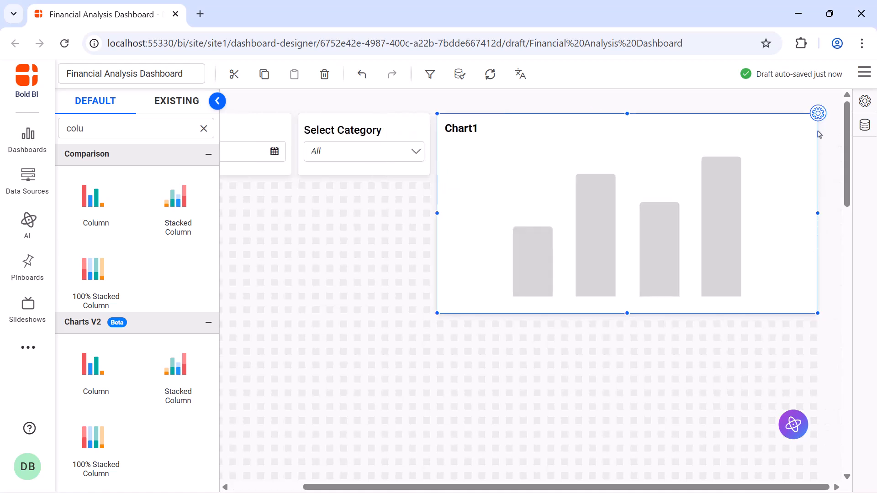
Rename the column chart to "Revenue vs. Gross Profit by Product Category".
left_click(818, 113)
left_click(804, 143)
key("ctrl+a")
key("BackSpace")
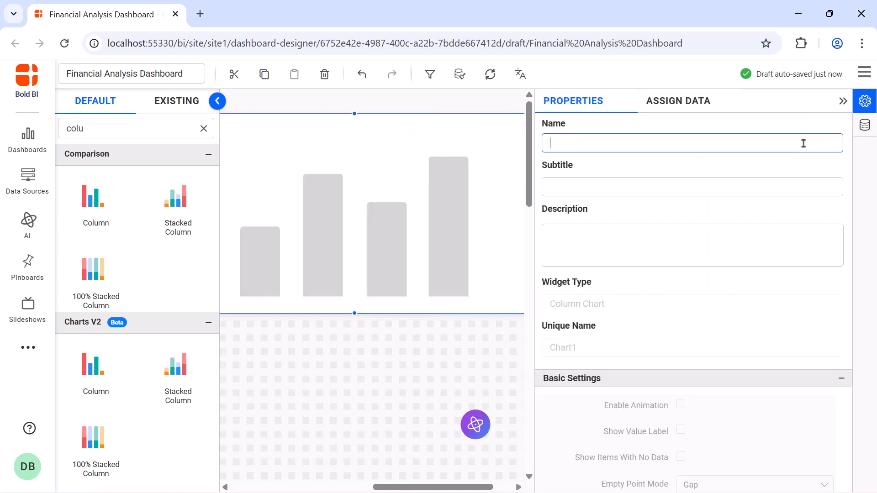
type("Revenue vs. Gross Profit by Product Category")
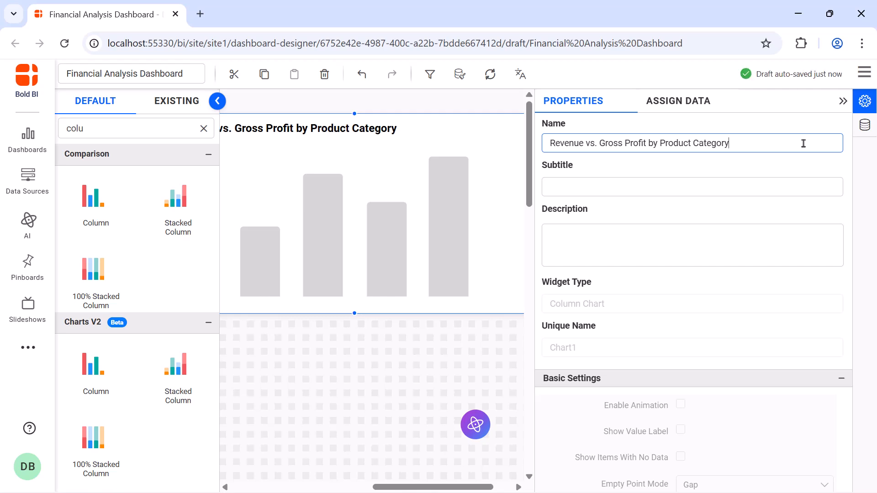
Create and save an expression named Revenue with the formula sum([UnitPrice])*sum([Quantity]).
left_click(692, 99)
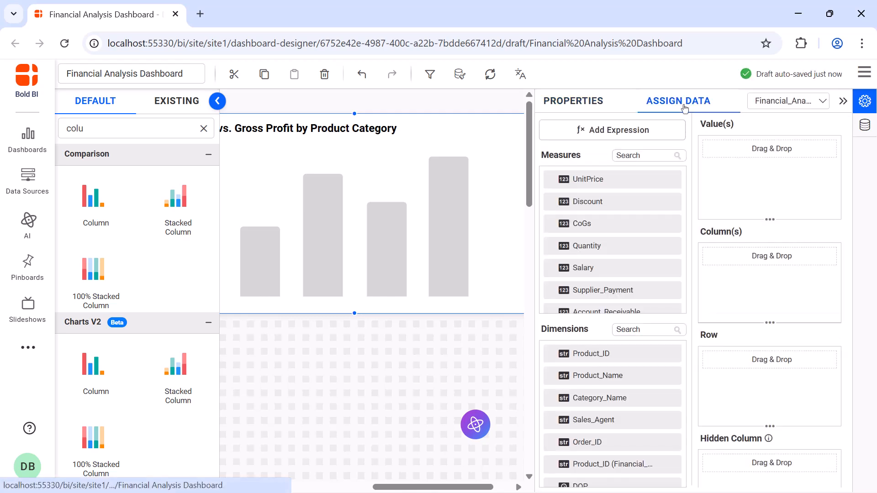
left_click(662, 128)
key("ctrl+a")
key("BackSpace")
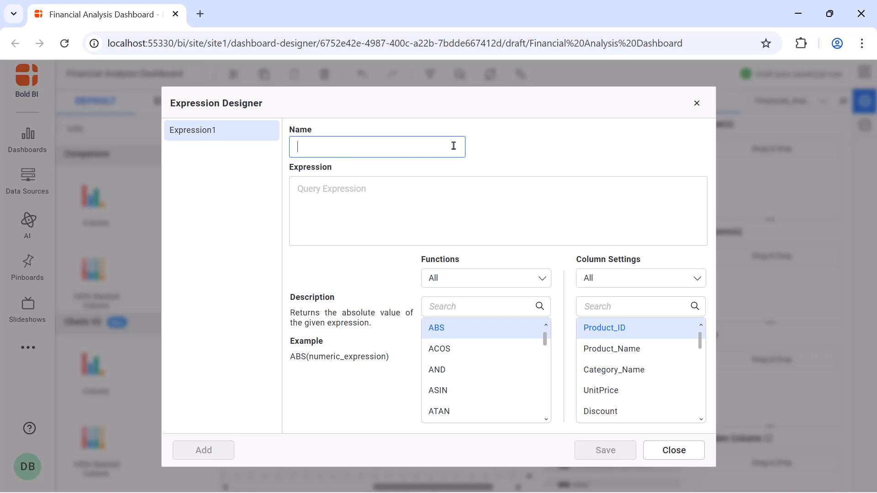
type("Revenue")
left_click(449, 190)
type("sum([UnitPrice])*sum([Quantity])")
left_click(606, 451)
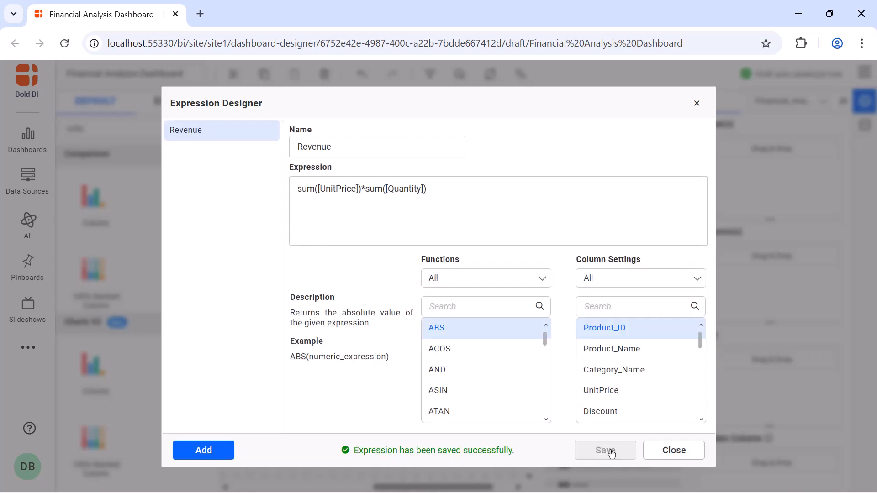
Create and save a second expression named GrossProfit with the formula [Revenue]-sum([CoGs]), and close the Expression Designer.
left_click(202, 450)
left_click(411, 157)
key("ctrl+a")
key("BackSpace")
type("GrossProfit")
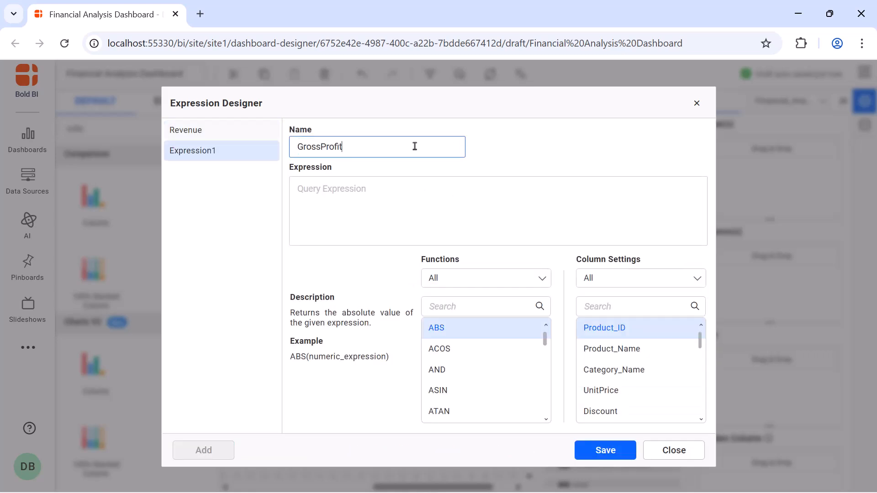
left_click(412, 190)
type("[Revenue]-sum([CoGs])")
left_click(616, 452)
left_click(674, 451)
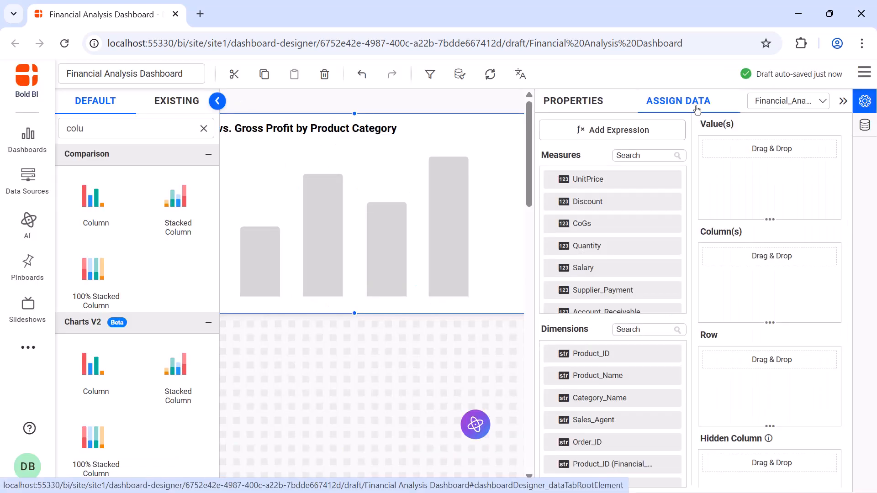
Add the Revenue measure to the column chart's values.
left_click(658, 156)
type("re")
left_click_drag(651, 197, 715, 175)
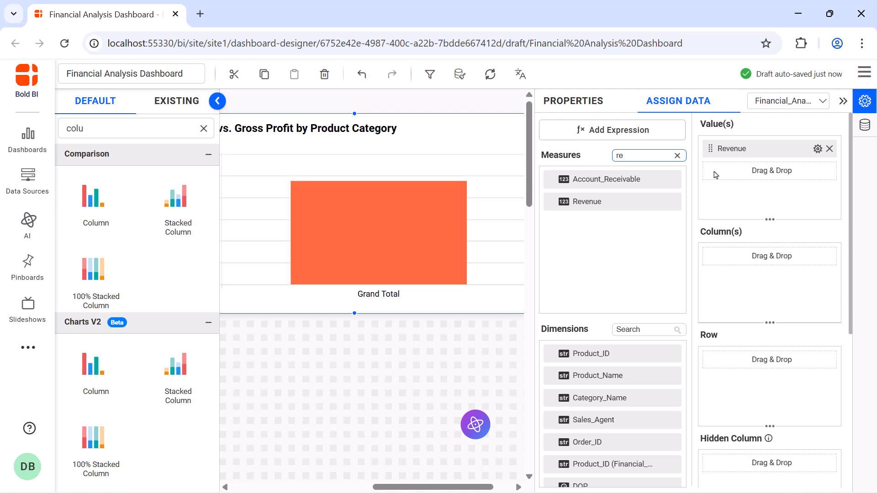
Format the chart's Revenue value as Currency with the representation set to Ones.
left_click(818, 148)
left_click(818, 213)
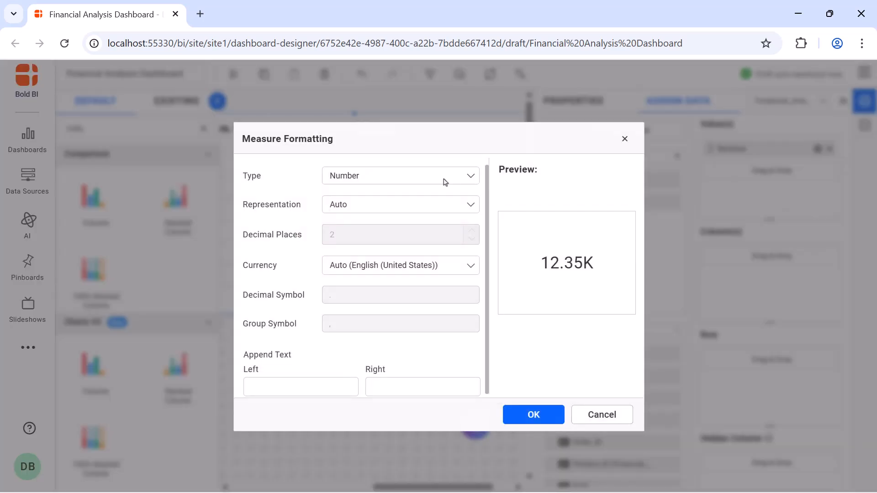
left_click(446, 181)
left_click(439, 220)
left_click(441, 209)
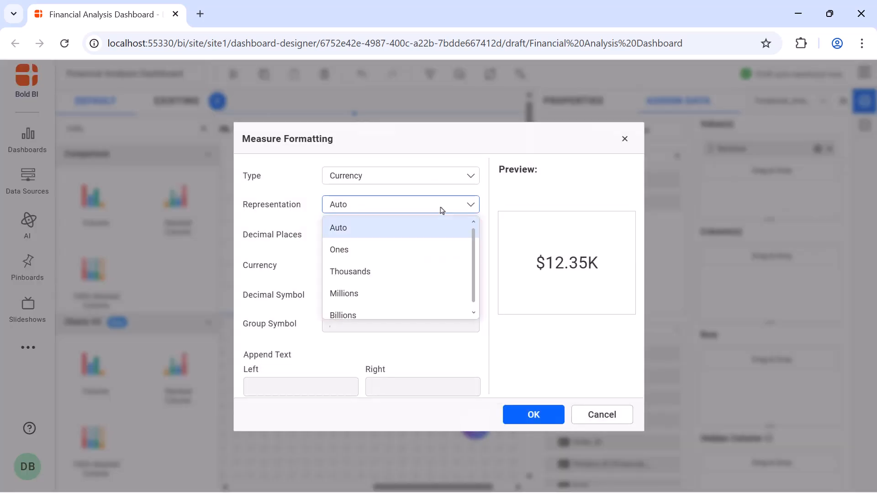
left_click(437, 247)
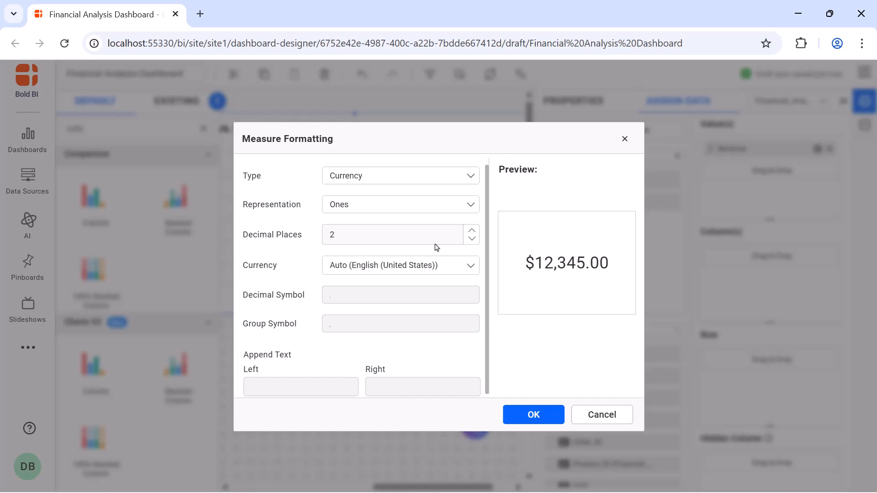
left_click(532, 415)
Add the GrossProfit measure to the chart's values and rename it there to "Gross Profit".
double_click(645, 155)
type("gr")
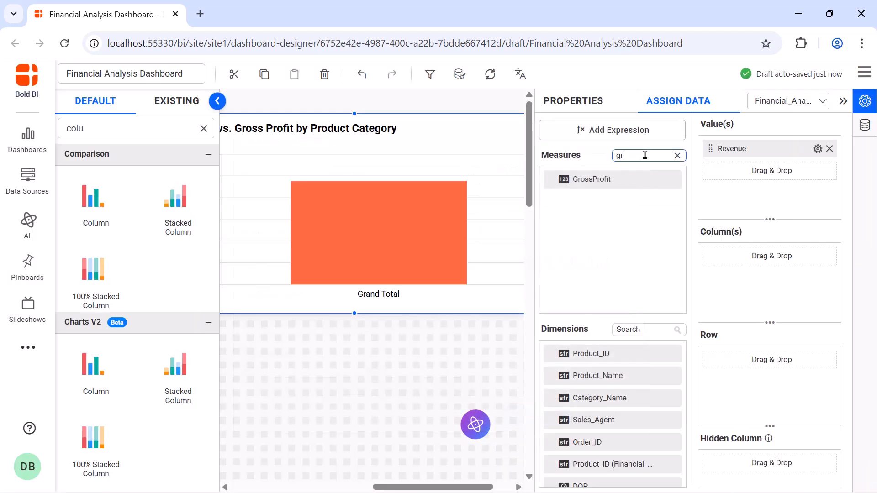
left_click_drag(591, 179, 707, 184)
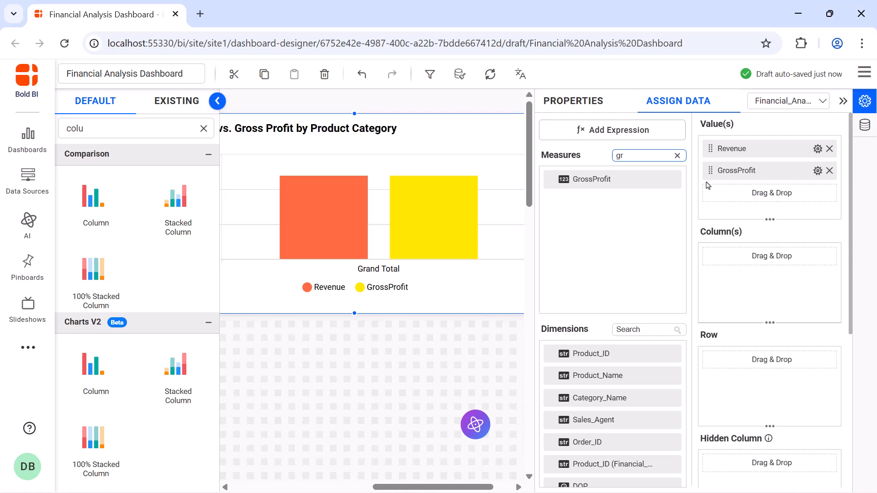
double_click(800, 172)
key("Return")
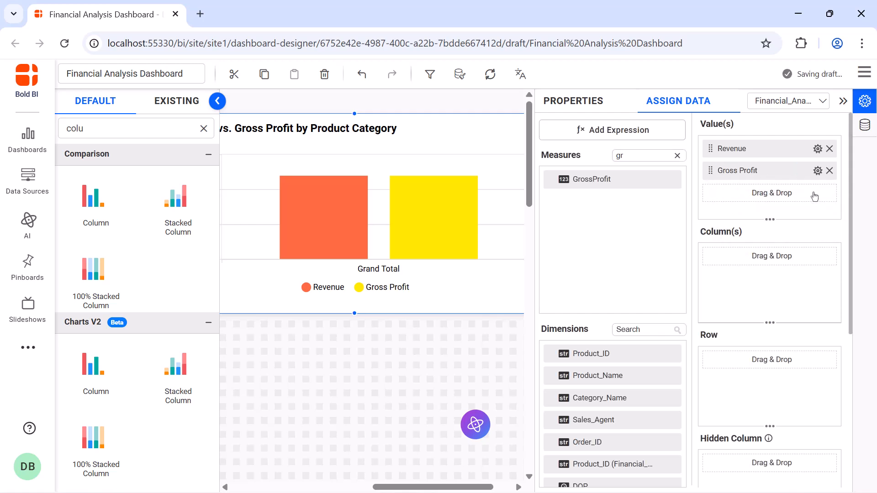
Format the chart's Gross Profit value as Currency with the representation set to Ones.
left_click(818, 171)
left_click(814, 236)
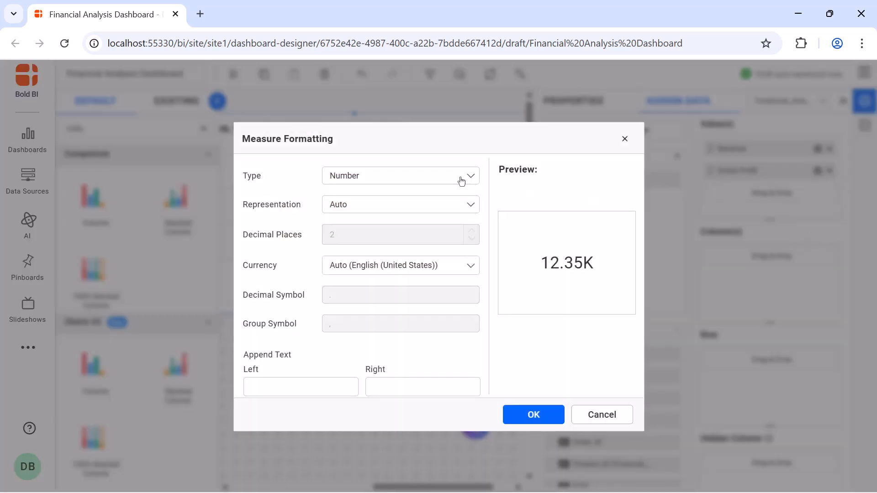
left_click(459, 178)
left_click(409, 222)
left_click(411, 211)
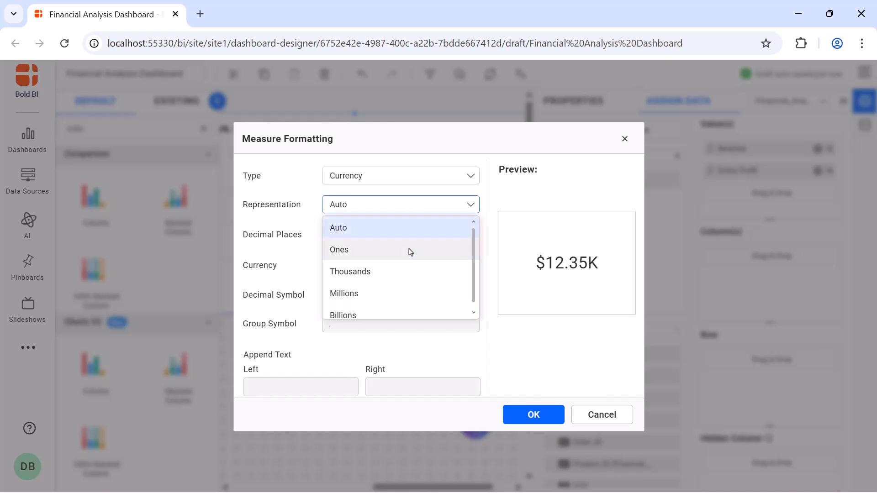
left_click(410, 251)
left_click(537, 414)
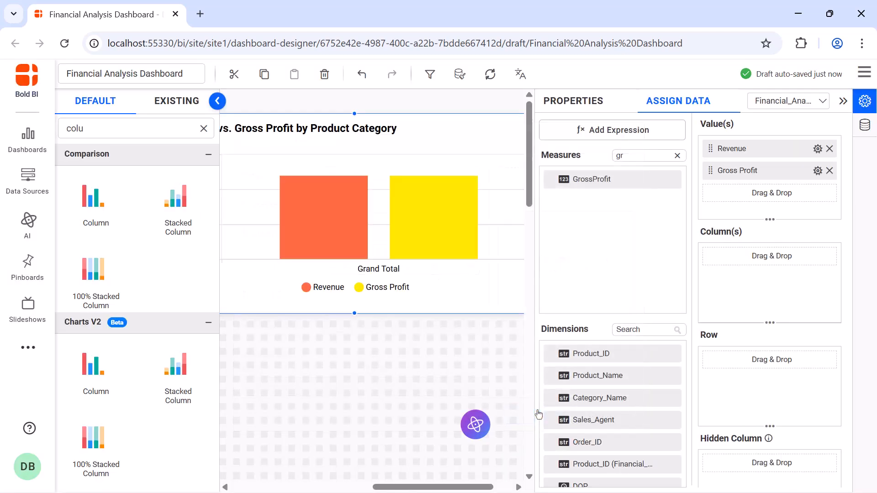
Assign the Category_Name dimension as the chart's column and rename it there to "Category Name".
left_click_drag(560, 406, 710, 288)
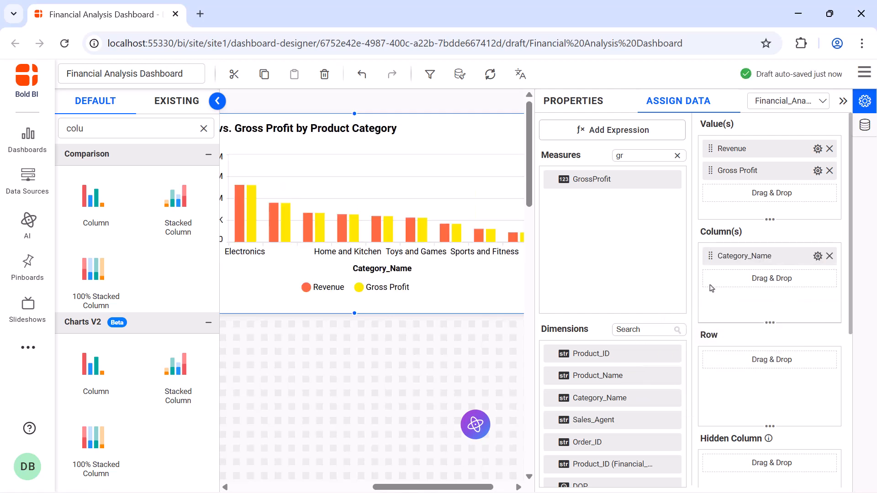
left_click(818, 256)
left_click(814, 276)
key("Left")
key("Left")
key("Left")
key("Left")
key("BackSpace")
key("Return")
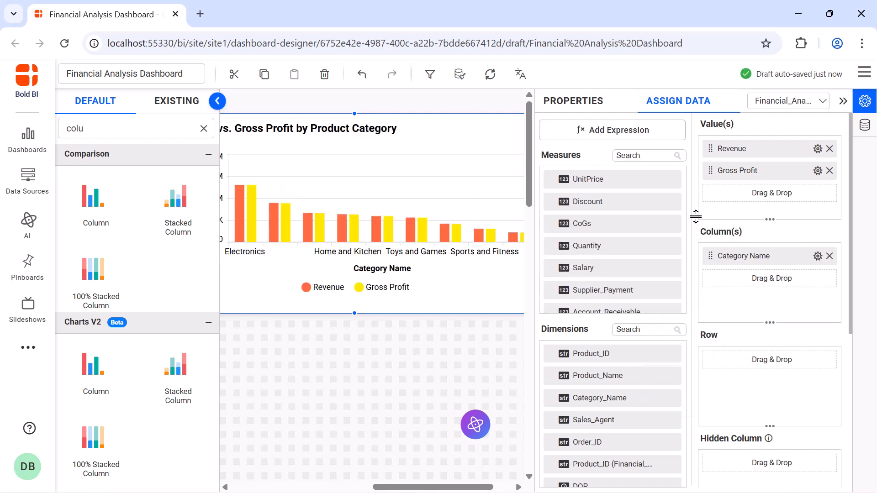
Change the Revenue series' chart type so the chart uses horizontal bars, and enable animation for the chart.
left_click(573, 100)
scroll(731, 177, "down", 5)
left_click(729, 176)
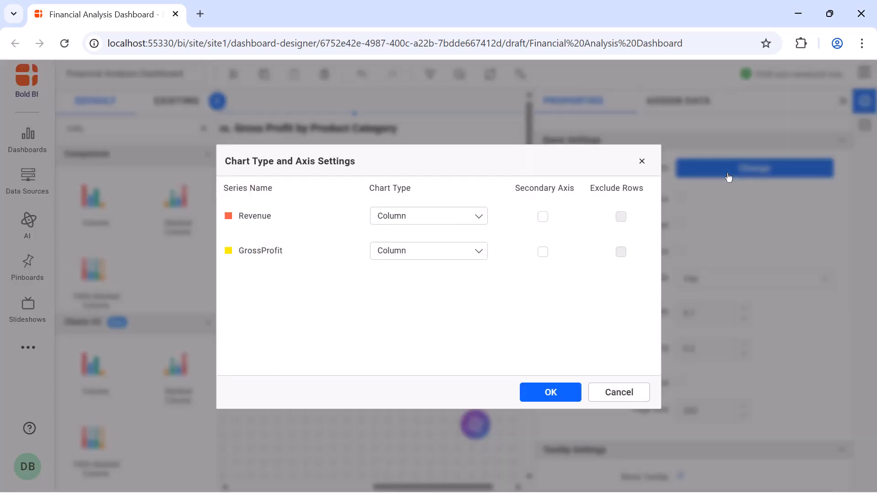
left_click(445, 219)
left_click(439, 247)
left_click(552, 393)
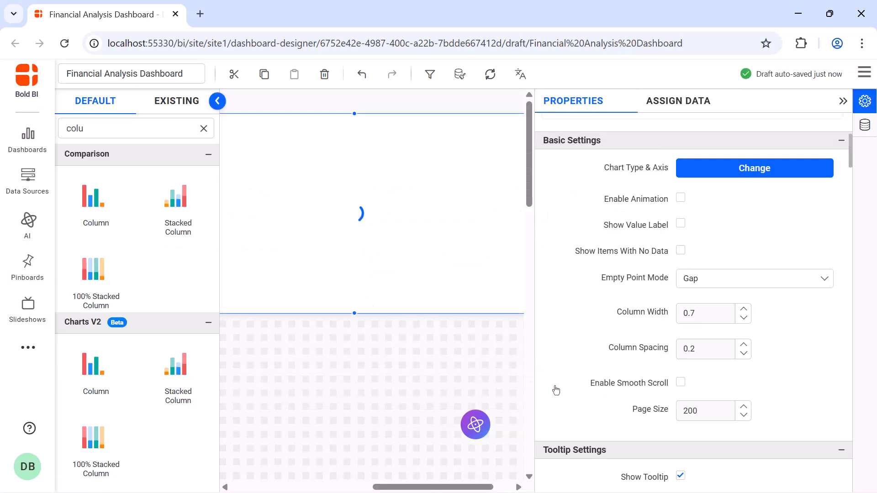
left_click(680, 199)
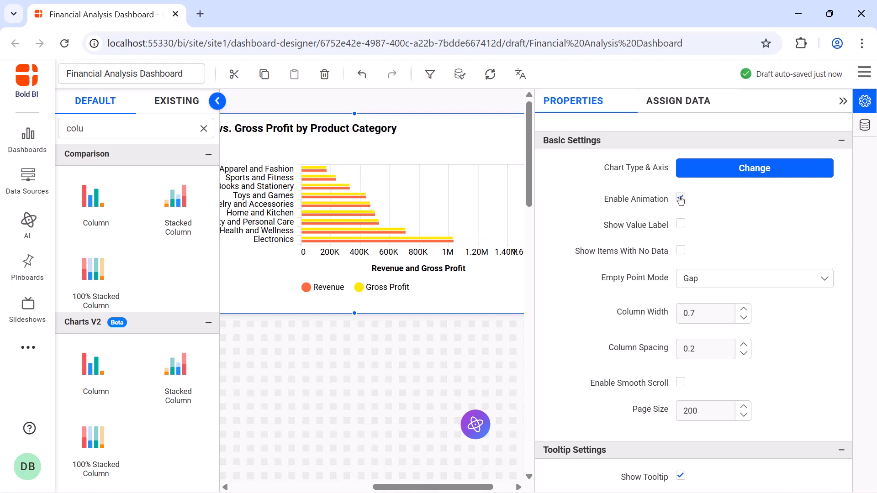
Show value labels on the chart and place its legend at Top with the Series Type shape.
left_click(681, 224)
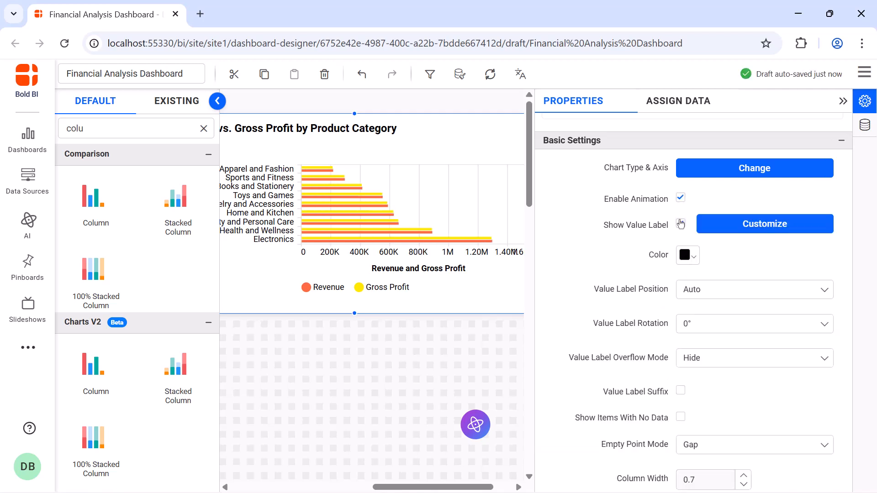
scroll(680, 201, "down", 5)
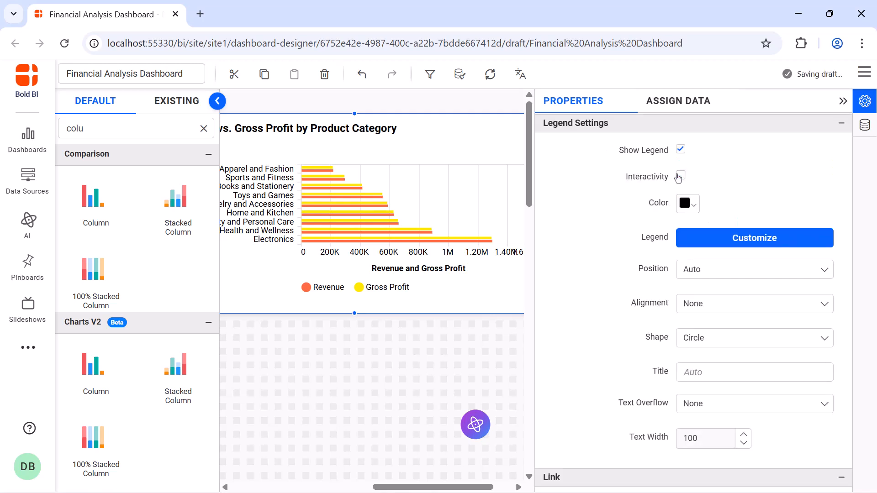
left_click(718, 268)
left_click(725, 310)
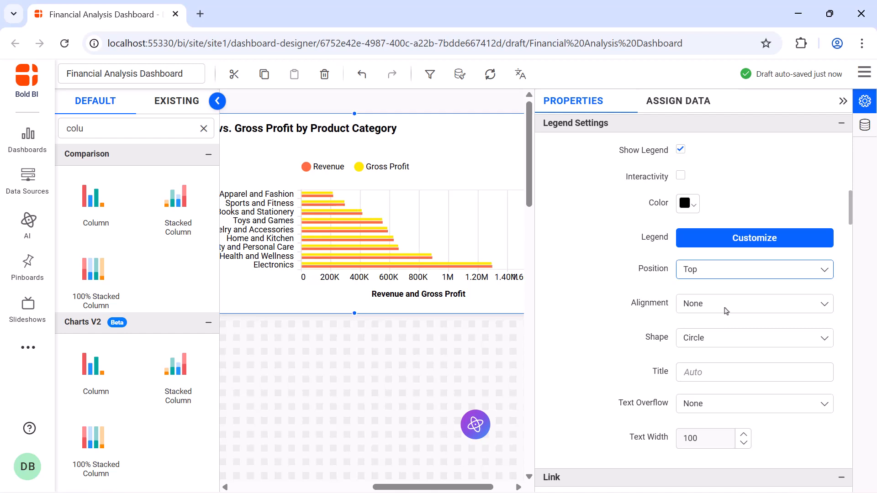
left_click(735, 339)
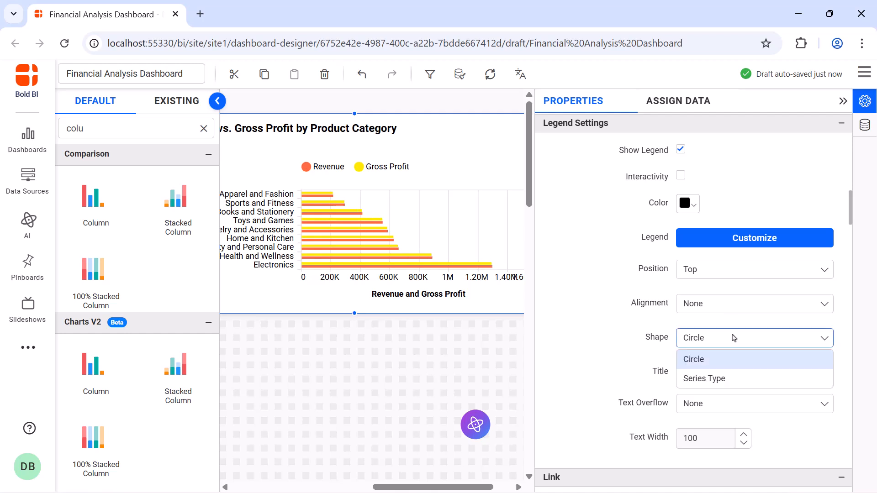
left_click(740, 382)
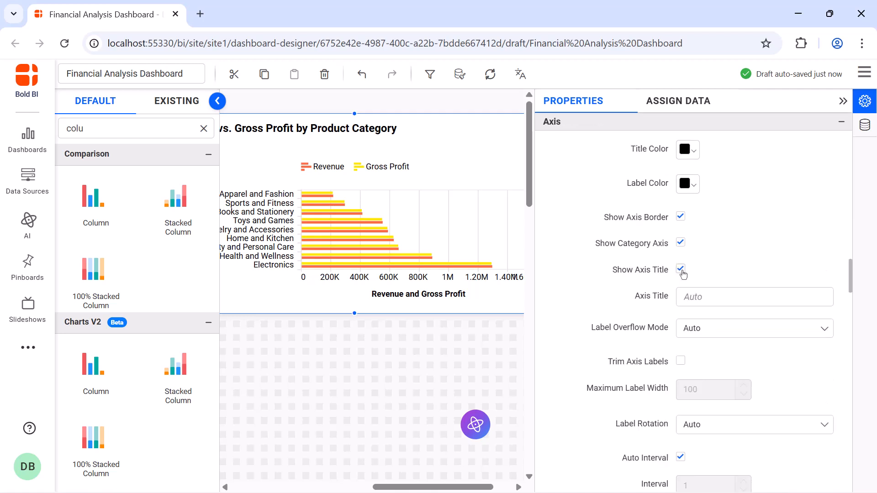
Hide the chart's category axis title and primary value axis title.
left_click(683, 273)
scroll(684, 274, "down", 2)
left_click(681, 464)
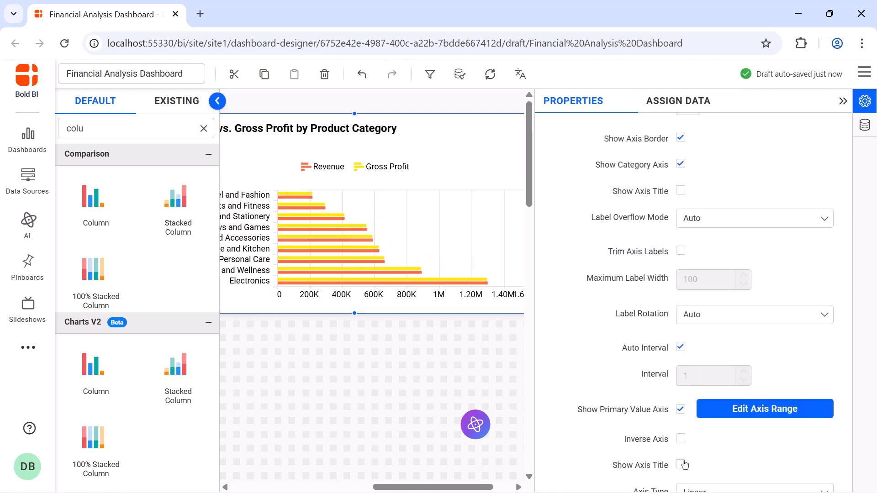
Format the chart's primary value axis labels as Currency.
scroll(684, 465, "down", 3)
left_click(699, 414)
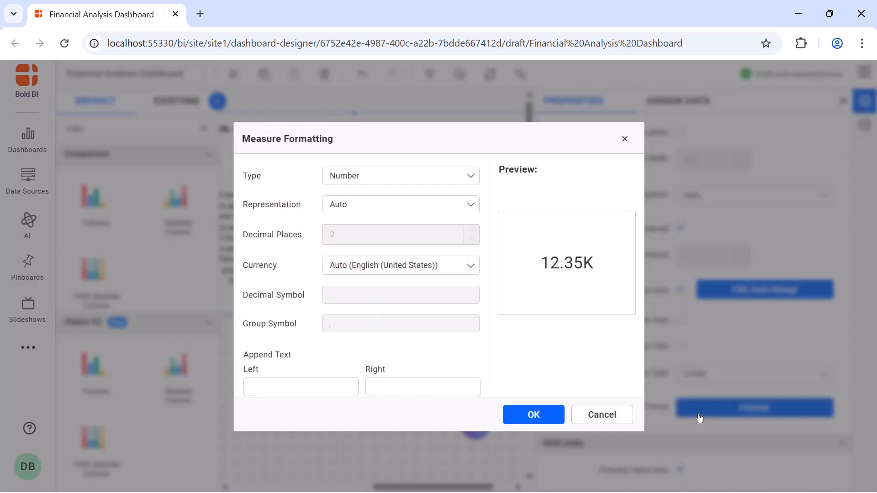
left_click(424, 181)
left_click(422, 221)
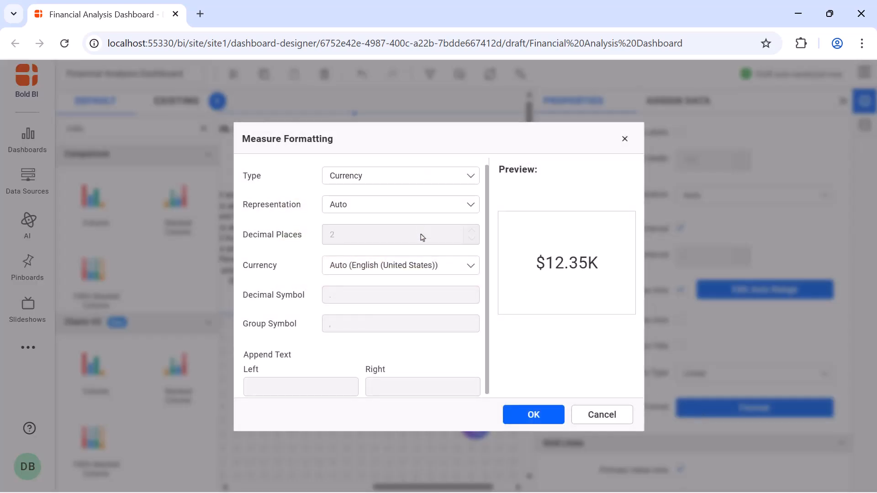
left_click(534, 414)
Recolour the chart's Revenue series dark red and its Gross Profit series dark navy blue.
scroll(540, 411, "down", 5)
left_click(688, 175)
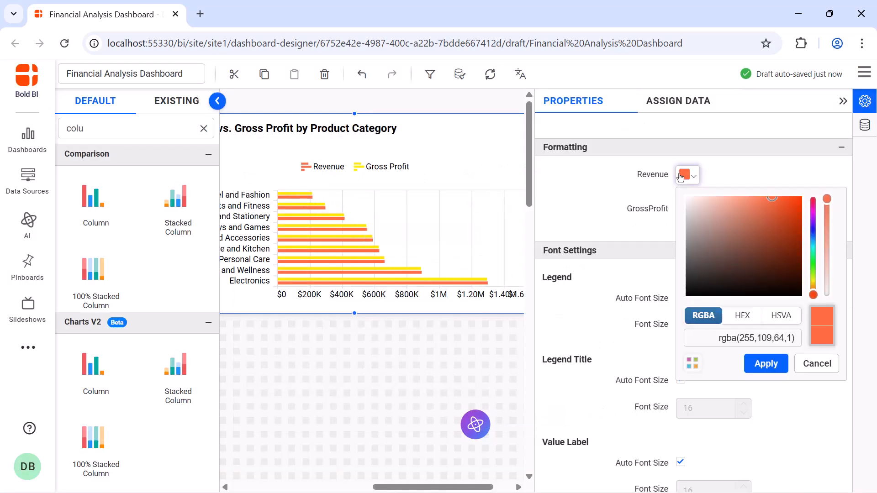
left_click(815, 301)
left_click(761, 247)
left_click(766, 364)
left_click(688, 209)
left_click(814, 263)
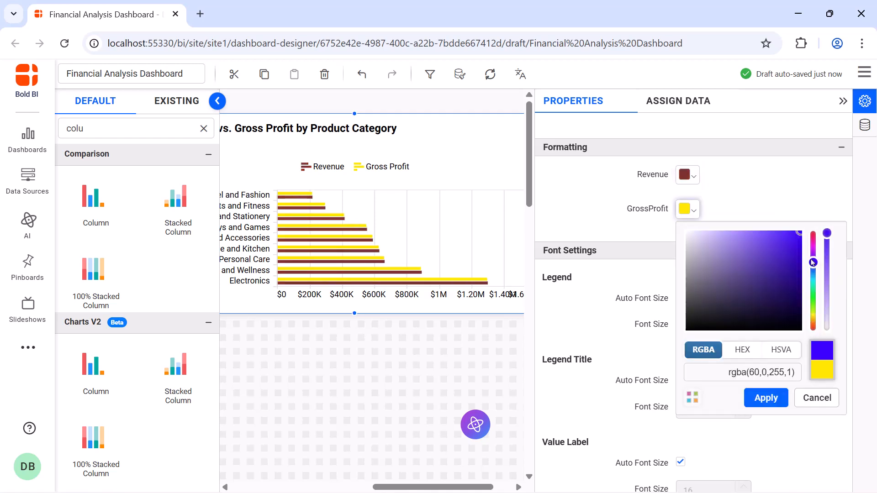
left_click(790, 294)
left_click(766, 398)
Turn off automatic font sizing for the chart's legend and value labels and set both font sizes to 12.
scroll(772, 406, "down", 3)
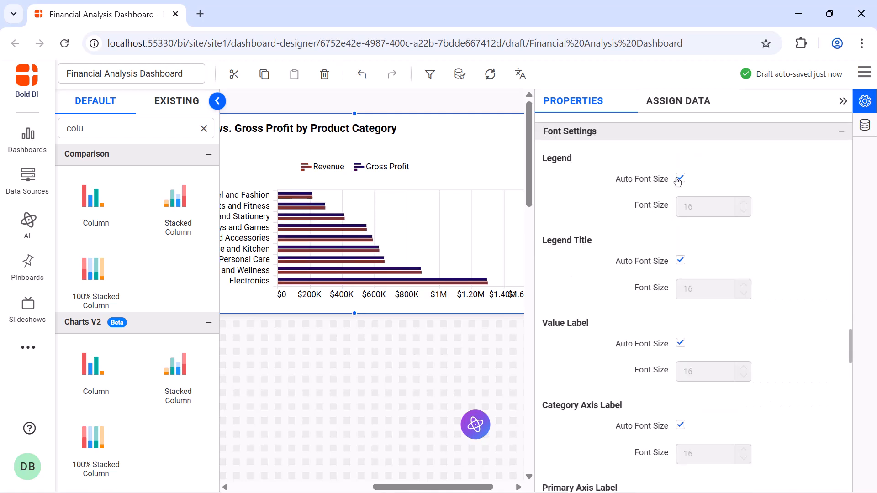
left_click(679, 180)
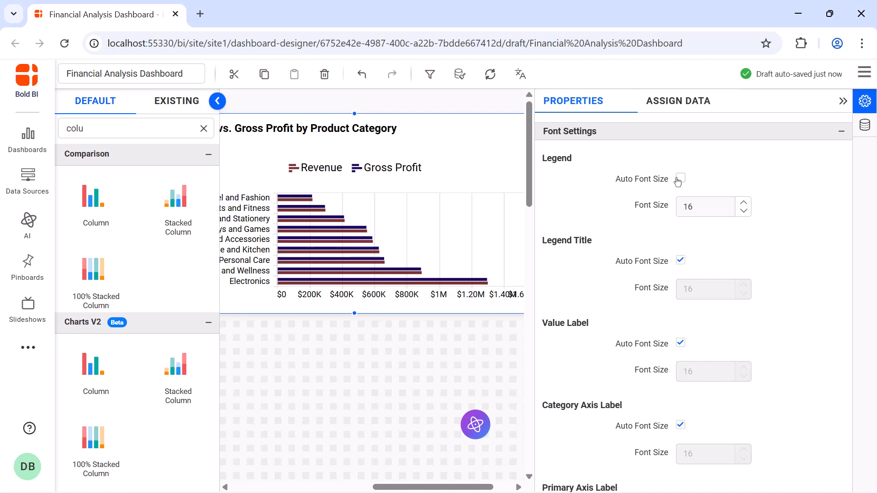
double_click(699, 201)
type("12")
left_click(680, 343)
double_click(703, 369)
type("12")
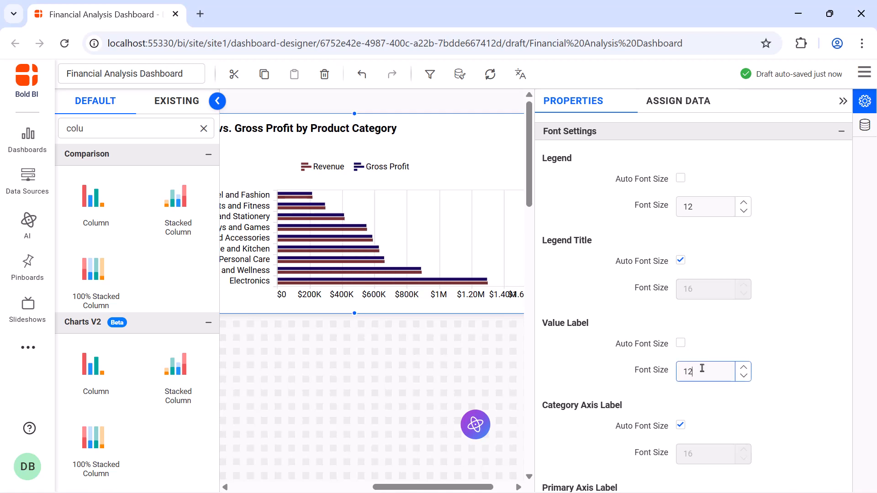
Turn off automatic font sizing for the category axis and primary axis labels and set both font sizes to 12.
left_click(681, 425)
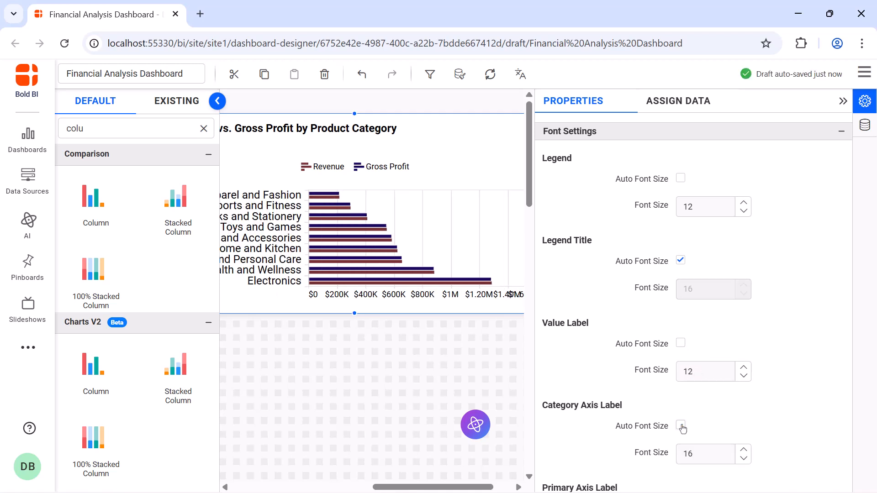
double_click(702, 452)
type("12")
left_click(680, 393)
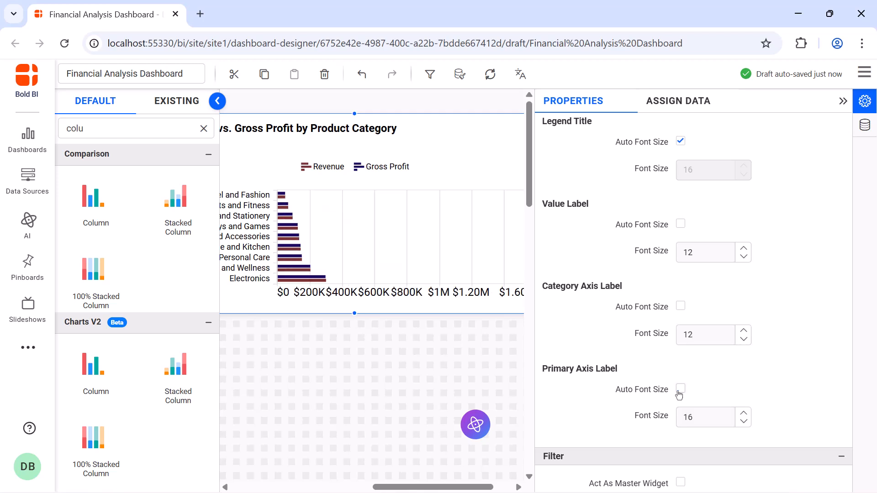
double_click(706, 417)
type("12")
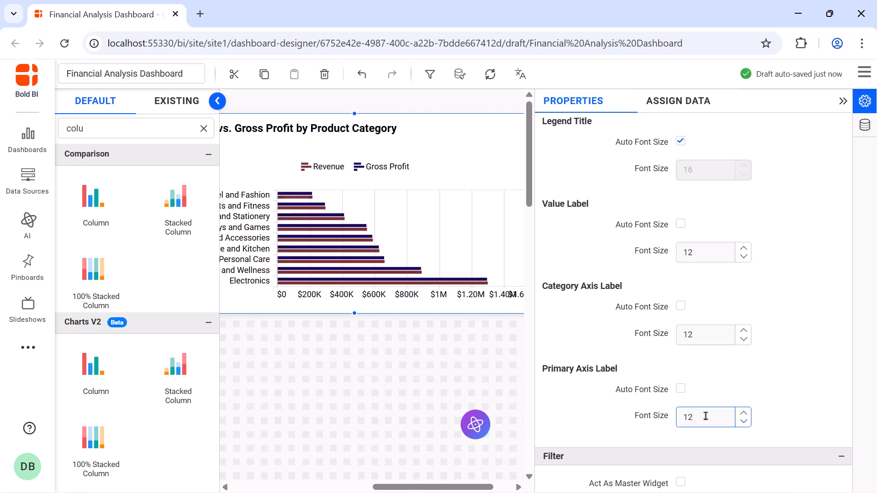
Turn off automatic sizing for the chart's title and set its font size to 16.
scroll(678, 232, "down", 8)
left_click(680, 225)
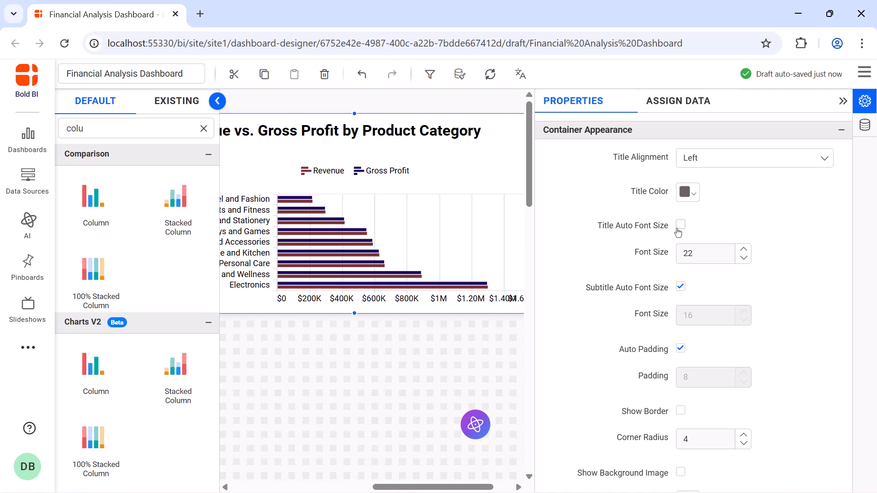
double_click(696, 254)
type("16")
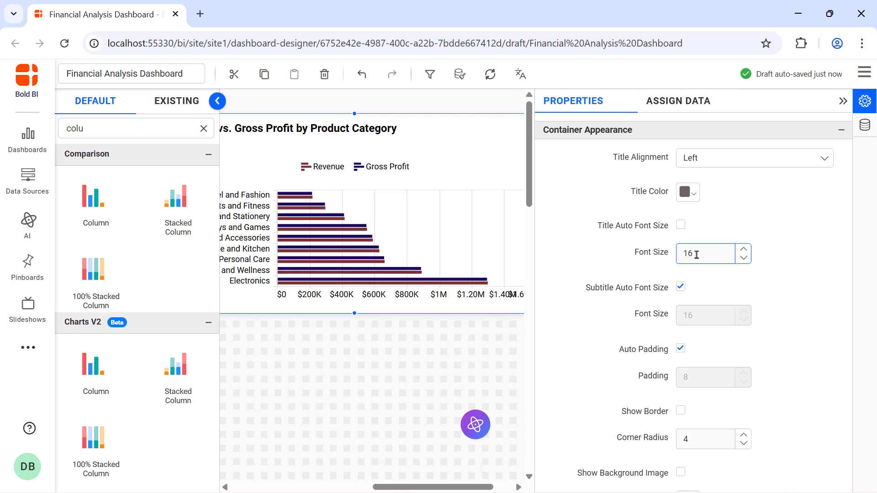
left_click(843, 101)
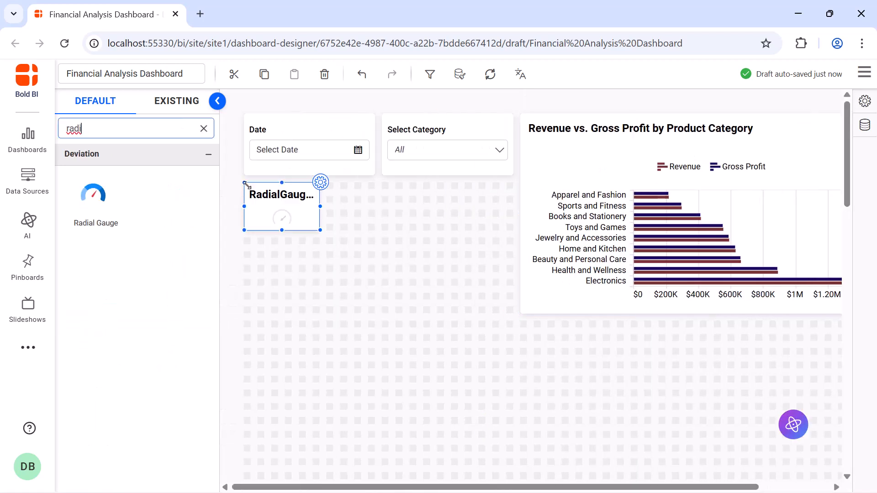
Enlarge the radial gauge to the Date filter's width and the chart's lower edge, and name it "Net Profit Margin".
left_click_drag(320, 230, 371, 308)
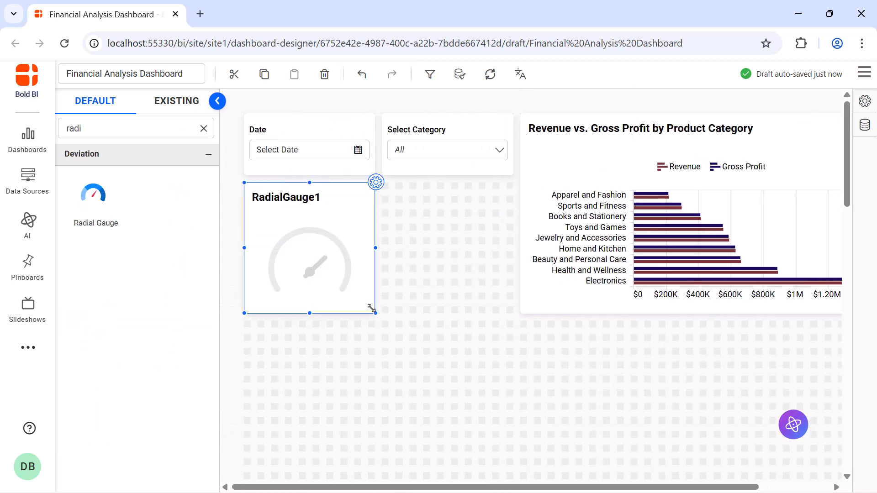
left_click(377, 184)
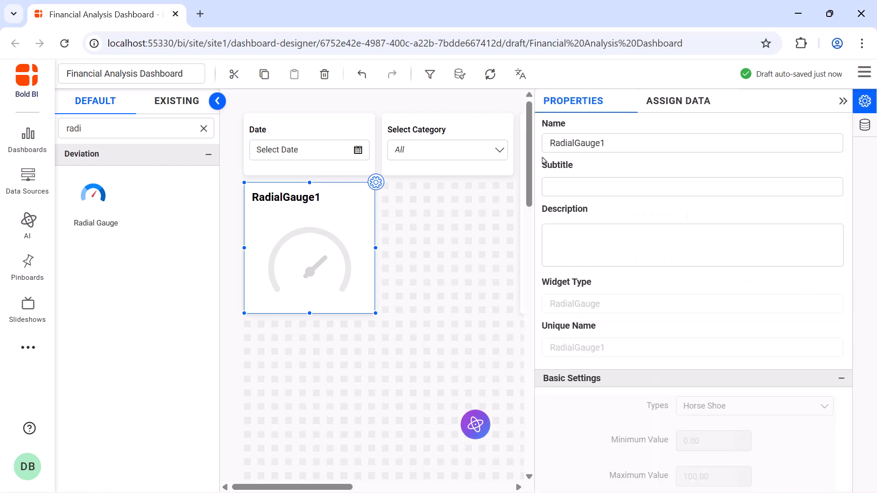
left_click(659, 139)
key("ctrl+a")
key("BackSpace")
type("Net Profit Margin")
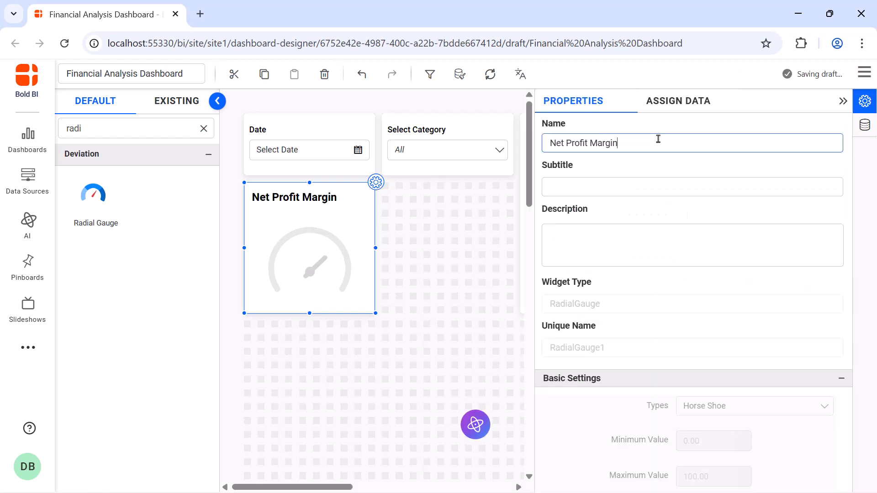
Create an expression named Expenses with the formula sum([Supplier_Payment])+sum([Salary]).
left_click(673, 109)
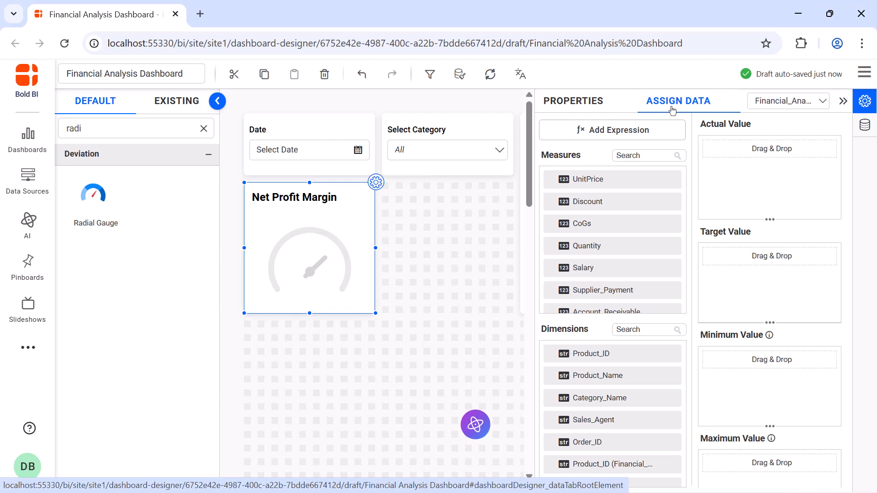
left_click(662, 128)
left_click(203, 450)
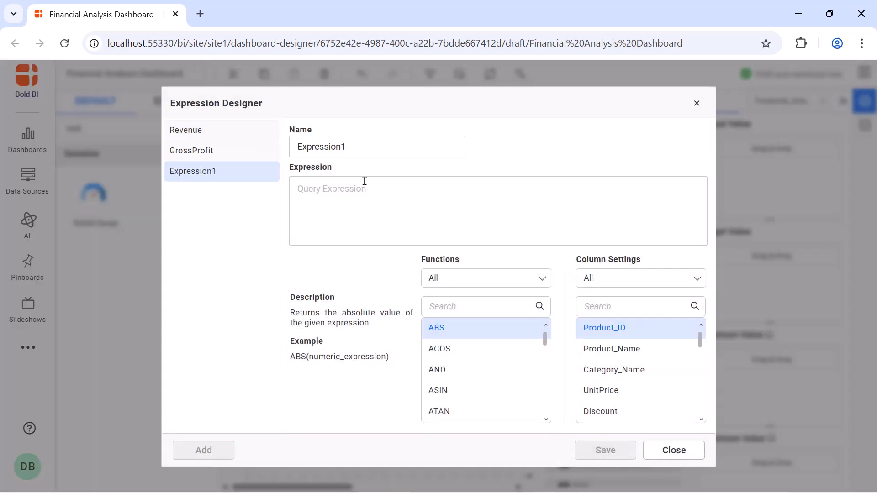
double_click(378, 153)
type("Expenses")
left_click(382, 191)
type("sum([Supplier_Payment])+sum([Salary])")
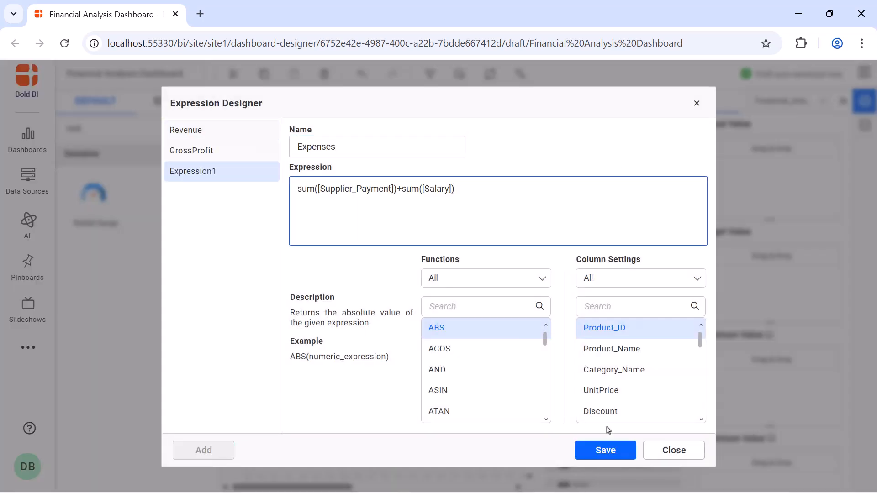
left_click(617, 446)
Create an expression named NetProfitMargin with the formula (([Revenue]-[Expenses])/[Revenue])*100 and close the expression designer.
left_click(204, 450)
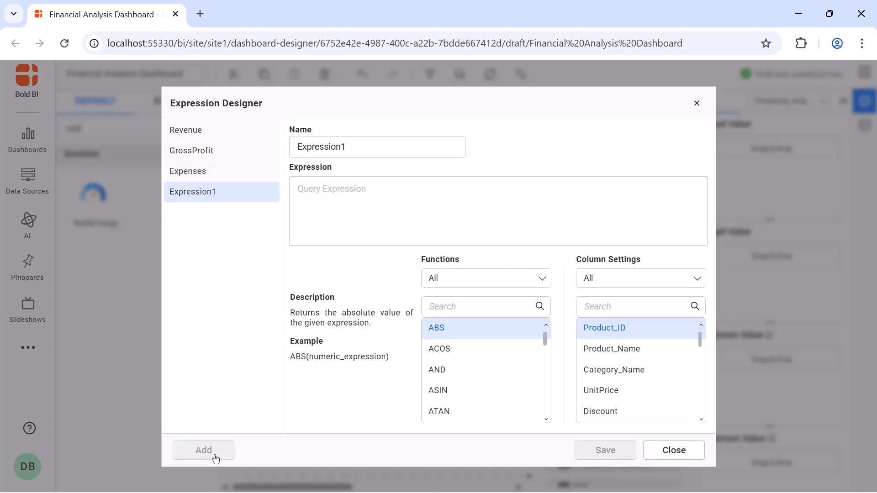
double_click(382, 151)
key("BackSpace")
type("NetProfitMargin")
left_click(385, 185)
type("([Revenue]-[Expenses])/[Revenue]*100")
left_click(605, 449)
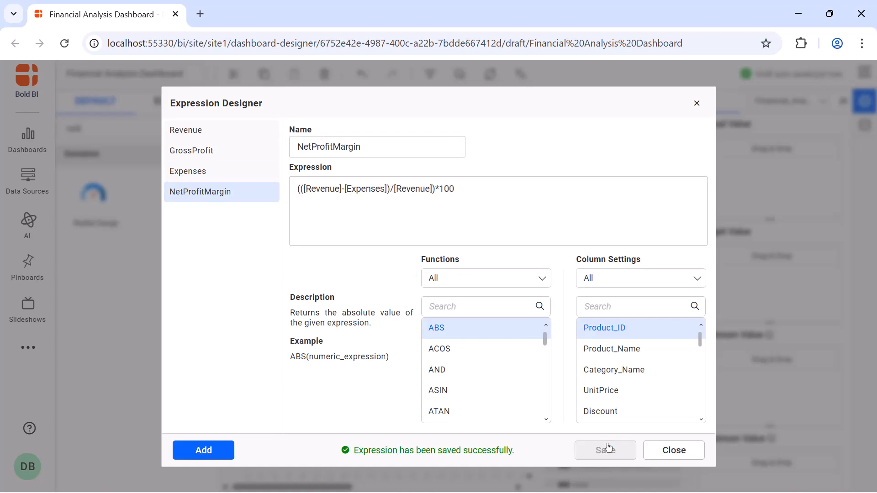
left_click(695, 105)
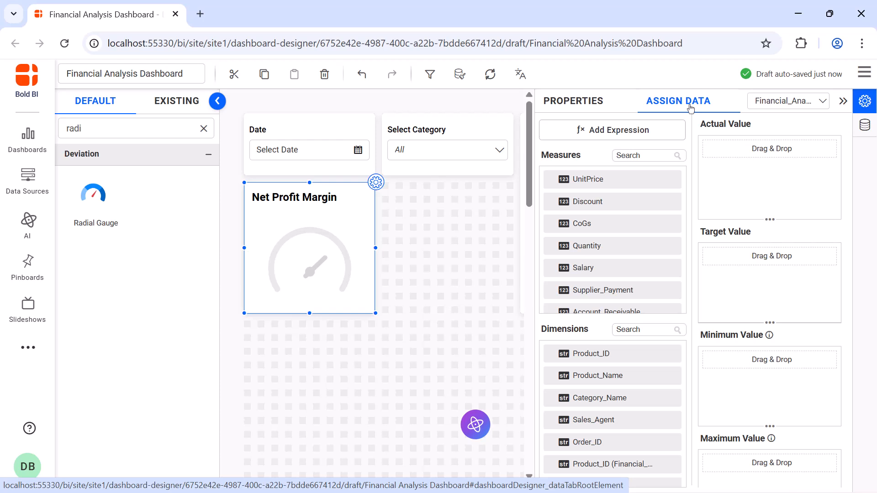
Assign the NetProfitMargin measure as the radial gauge's actual value.
left_click(648, 156)
type("net")
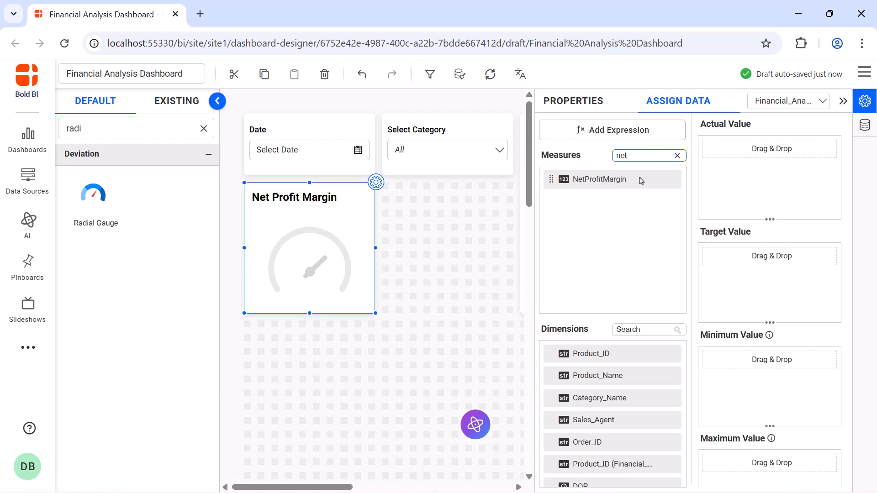
left_click_drag(641, 180, 707, 167)
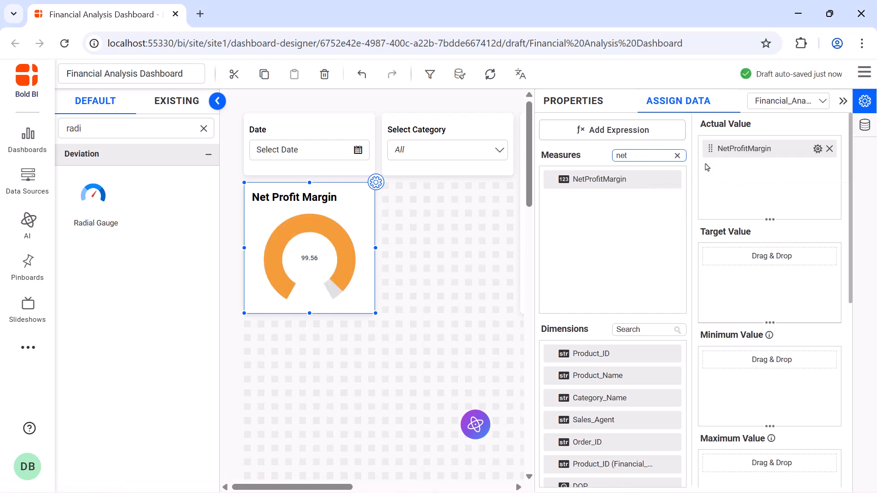
Rename the gauge's actual value field to "Net Profit Margin".
left_click(818, 149)
left_click(818, 171)
key("Home")
key("Right")
key("Right")
key("Right")
key("Right")
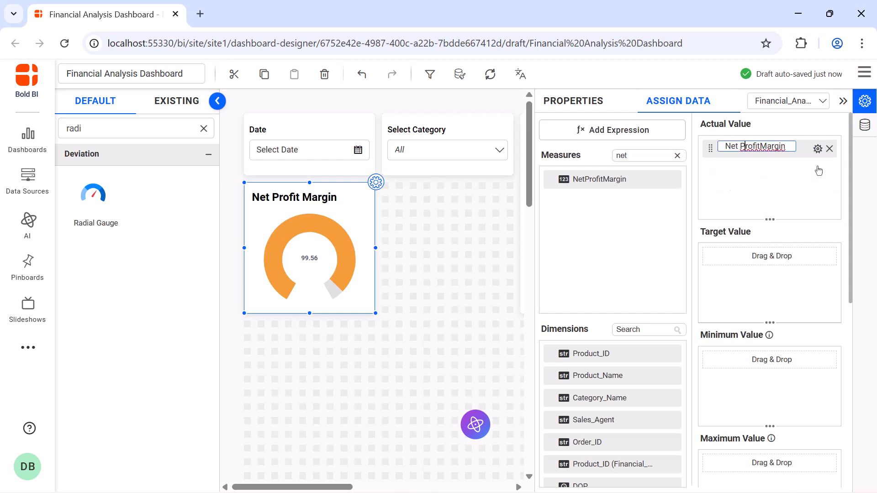
key("Right")
key("Right")
key("Right")
key("Right")
key("Right")
key("Return")
Format the gauge's Net Profit Margin value with "%" appended on its right.
left_click(818, 150)
left_click(817, 212)
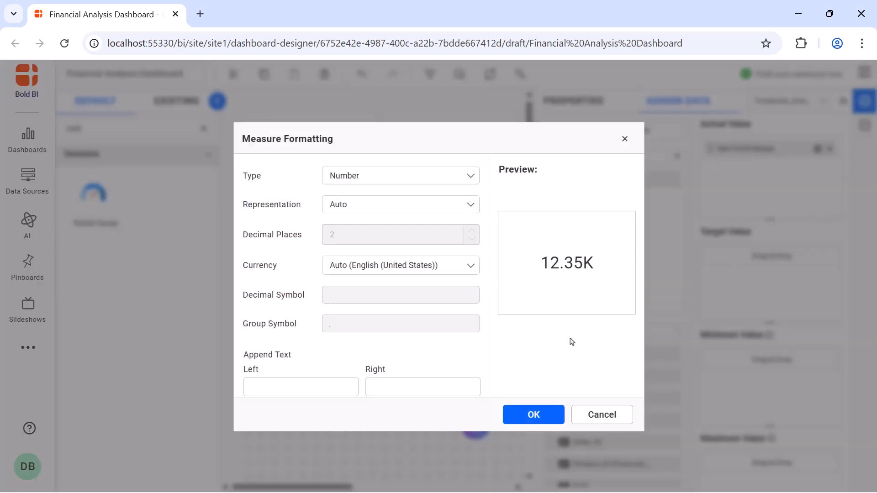
left_click(456, 385)
type("%")
left_click(509, 415)
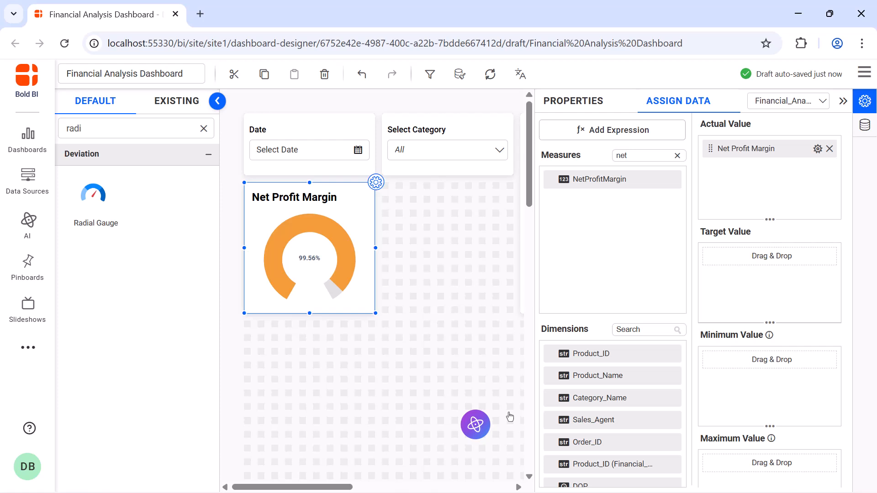
Change the radial gauge's type to Half Circle.
left_click(575, 101)
scroll(723, 174, "down", 5)
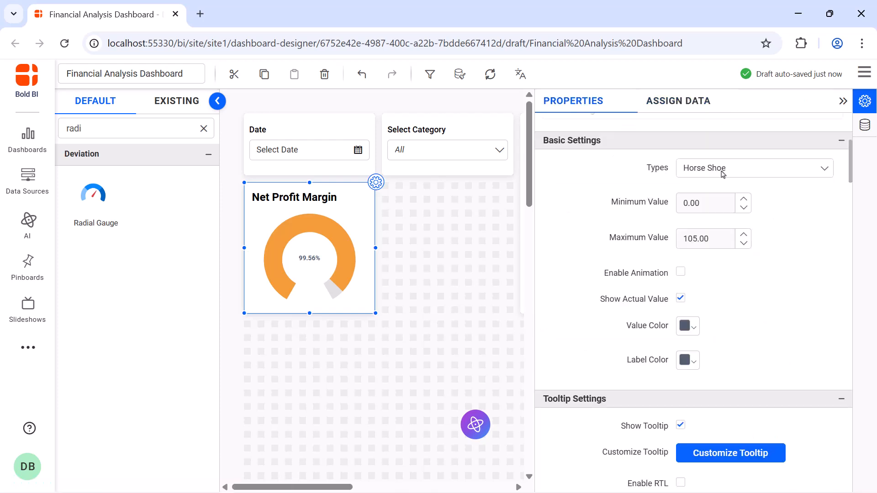
left_click(724, 175)
left_click(724, 190)
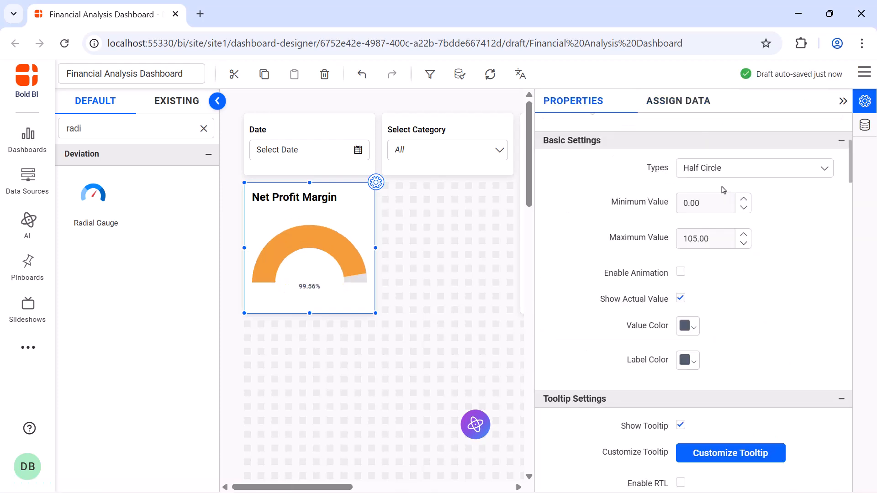
Set the Net Profit Margin gauge's maximum value to 100 and enable its animation.
left_click(722, 237)
type("100")
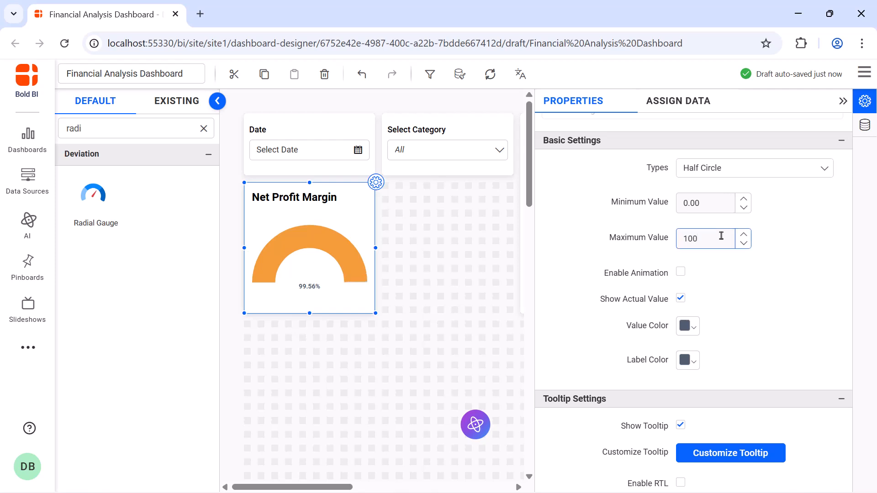
left_click(682, 272)
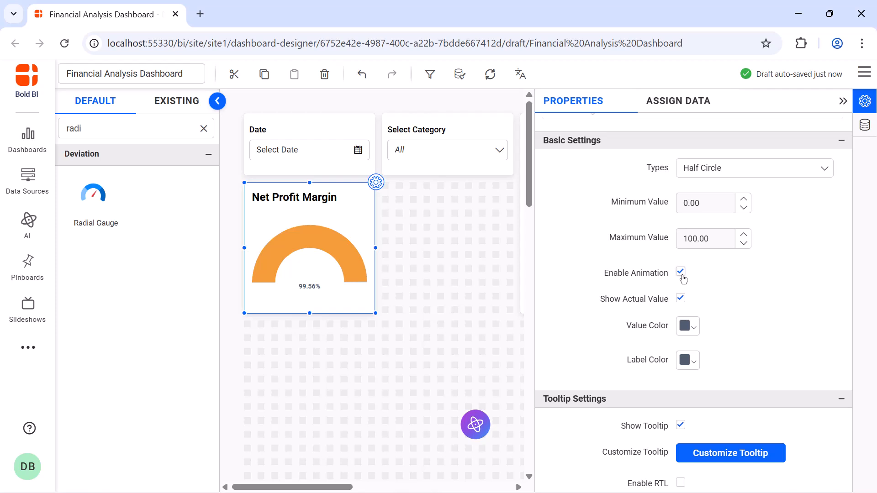
Set the gauge's value pointer to Range with Needle and change the range pointer color to turquoise green.
scroll(684, 278, "down", 8)
left_click(688, 305)
left_click(692, 285)
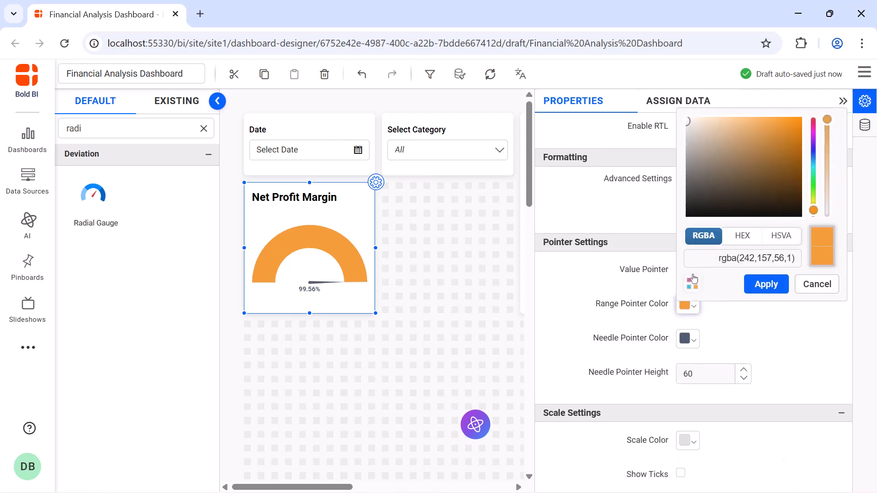
left_click(813, 172)
left_click(756, 124)
left_click(757, 123)
left_click(766, 284)
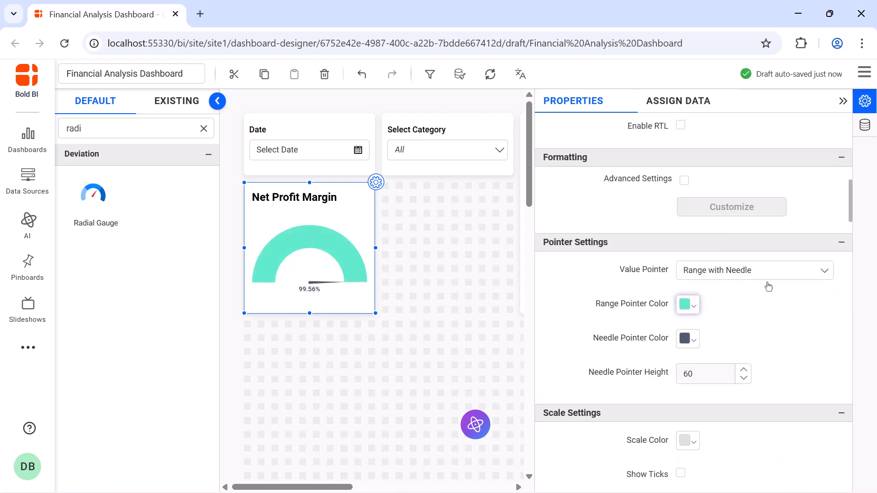
Show ticks on the Net Profit Margin gauge's scale and position them Inside.
scroll(769, 287, "down", 6)
left_click(681, 197)
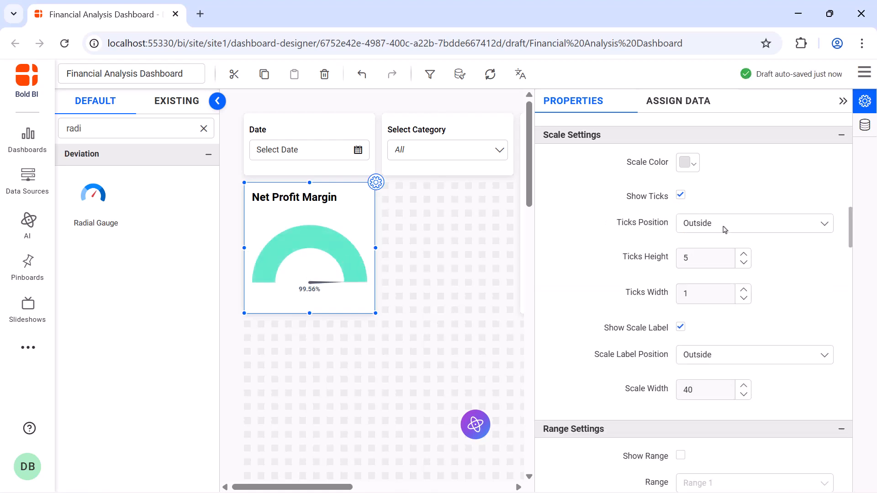
left_click(714, 223)
left_click(723, 248)
Position the gauge's scale labels Inside and set the scale width to 20.
left_click(734, 356)
left_click(736, 374)
left_click(711, 389)
type("20")
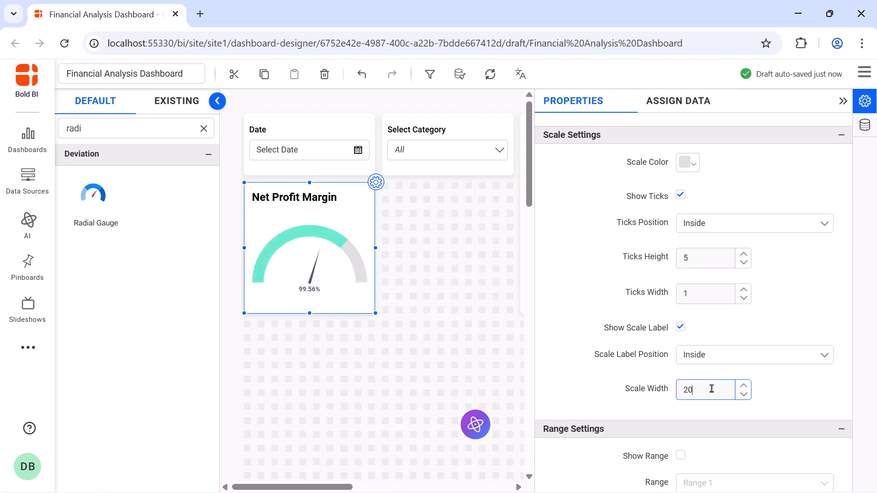
Turn off auto font size for the gauge's actual value and set its font size to 20.
scroll(685, 319, "down", 10)
left_click(681, 283)
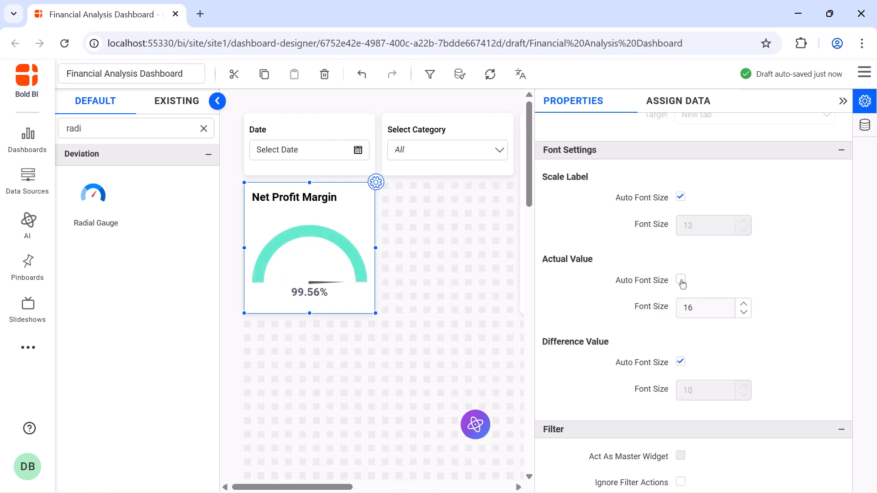
double_click(698, 306)
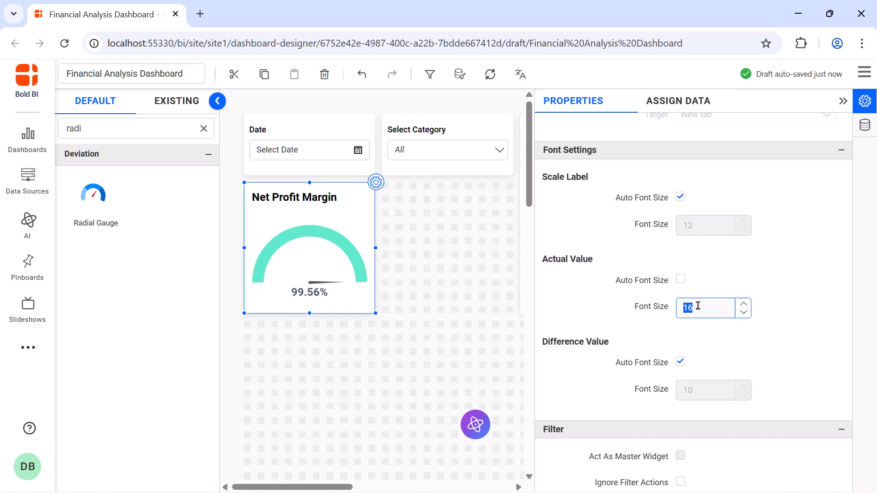
type("20")
Turn off auto font size for the gauge's title and set its font size to 16.
scroll(698, 306, "down", 8)
left_click(680, 278)
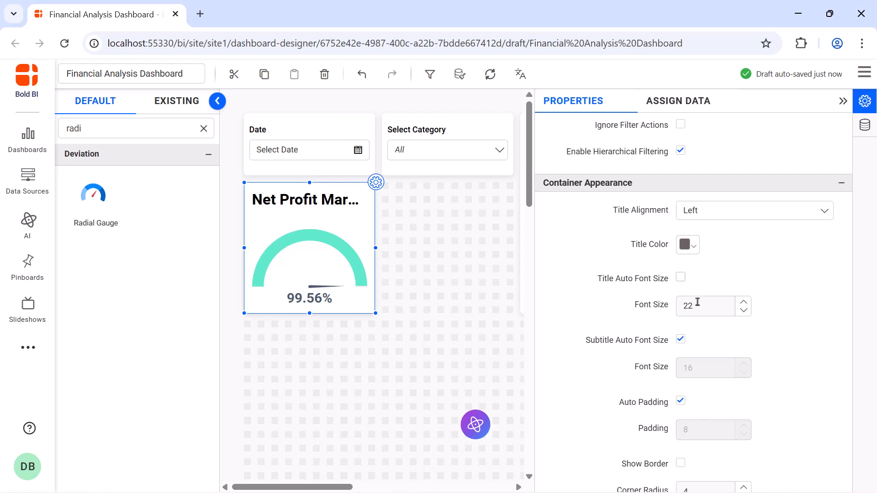
double_click(697, 305)
type("16")
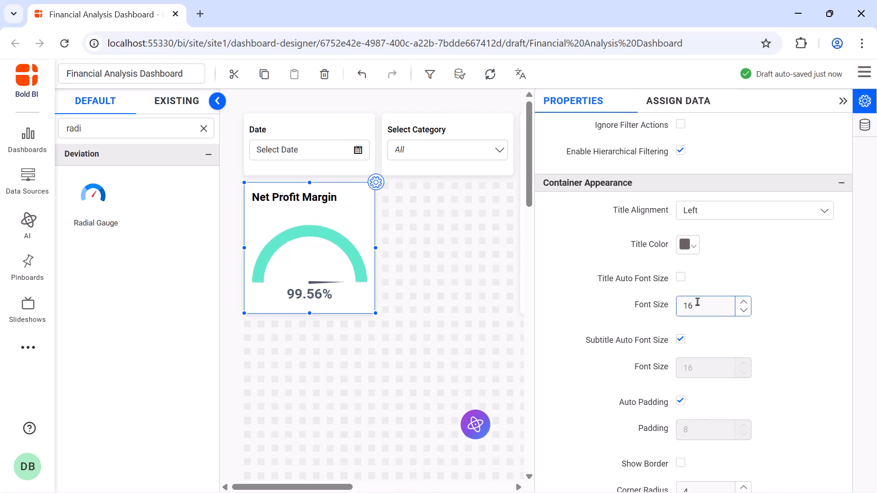
left_click(841, 103)
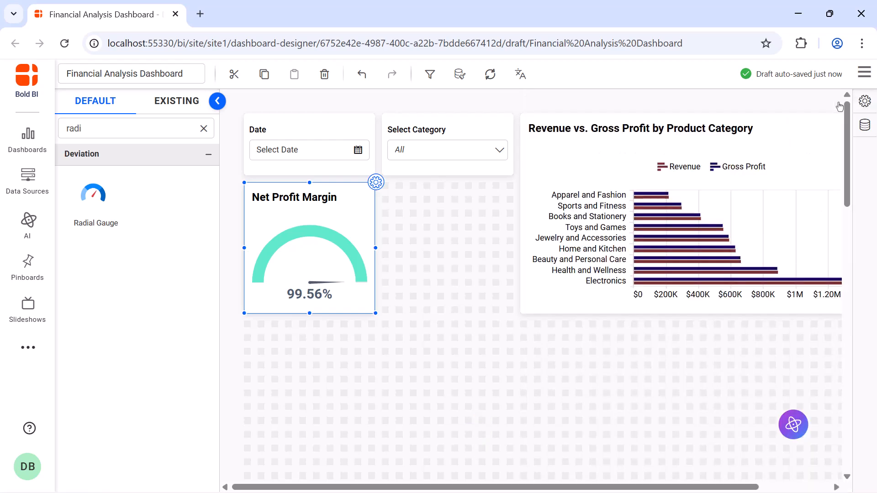
Add a radial gauge of the same size below the Net Profit Margin gauge and name it "Gross Profit Margin".
left_click_drag(94, 196, 248, 328)
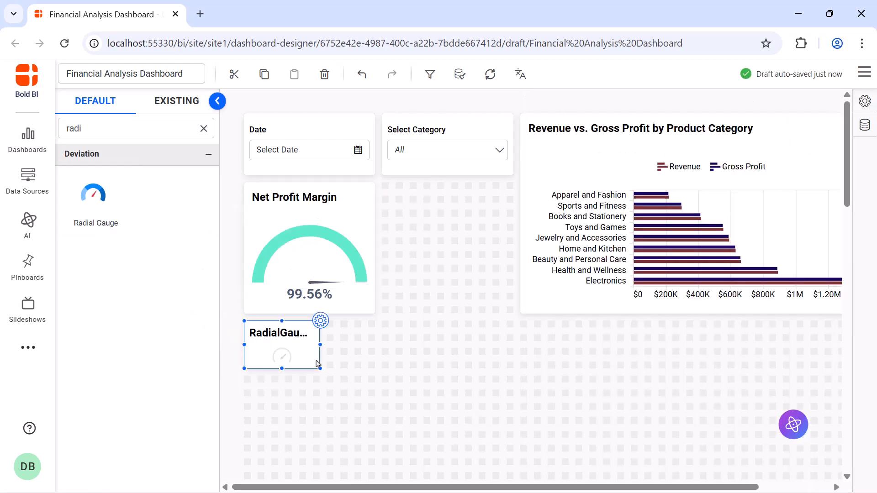
left_click_drag(321, 380, 364, 450)
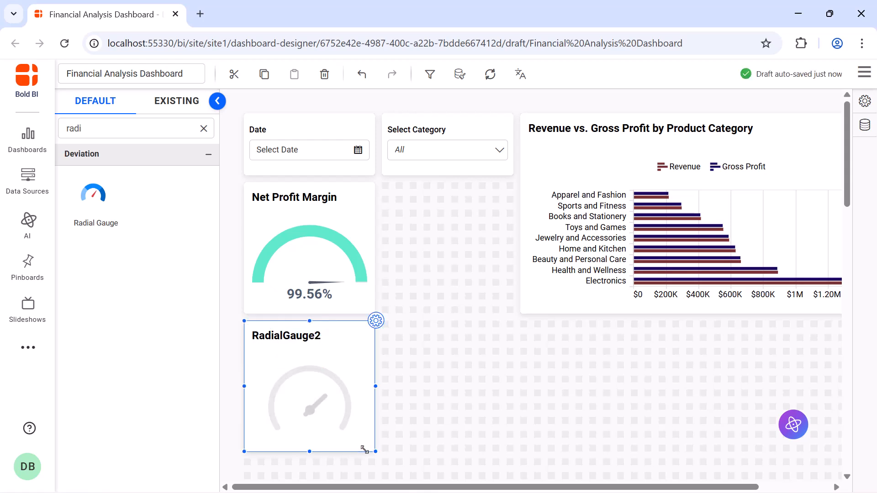
left_click(376, 321)
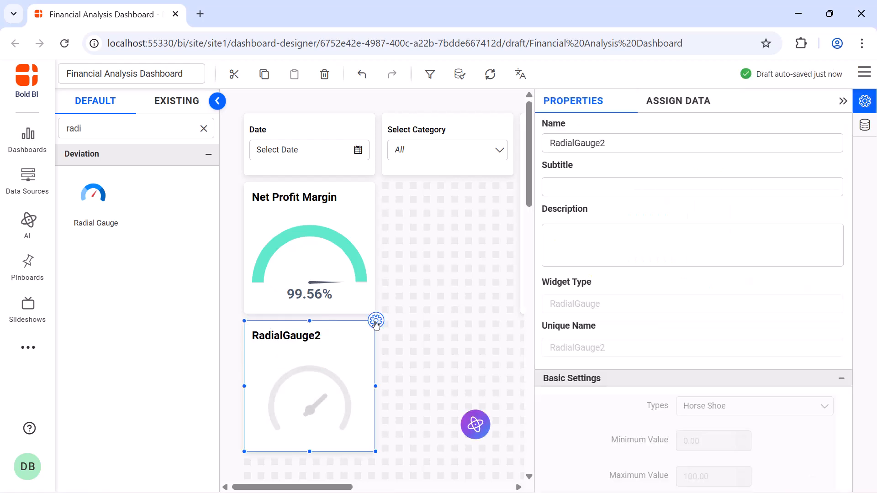
left_click(690, 146)
key("ctrl+a")
type("Gross Profit Margin")
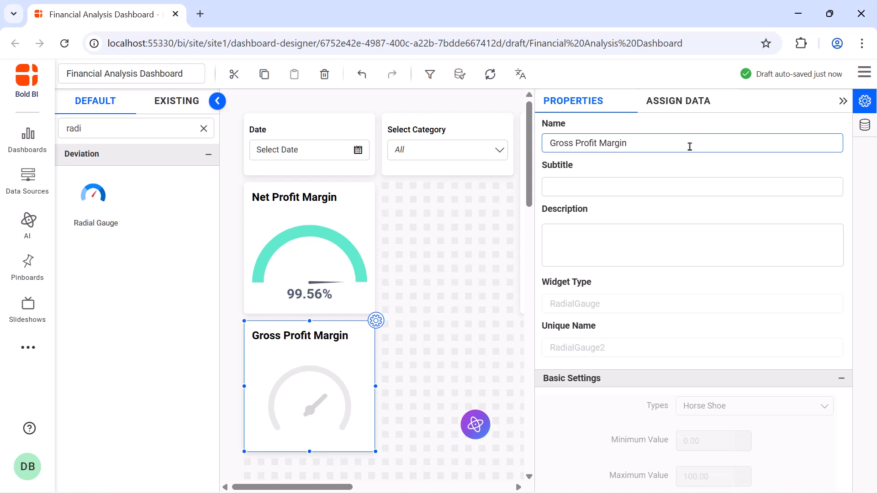
Create an expression named GrossProfitMargin with the formula (([Revenue]-sum([CoGs]))/[Revenue])*100.
left_click(685, 105)
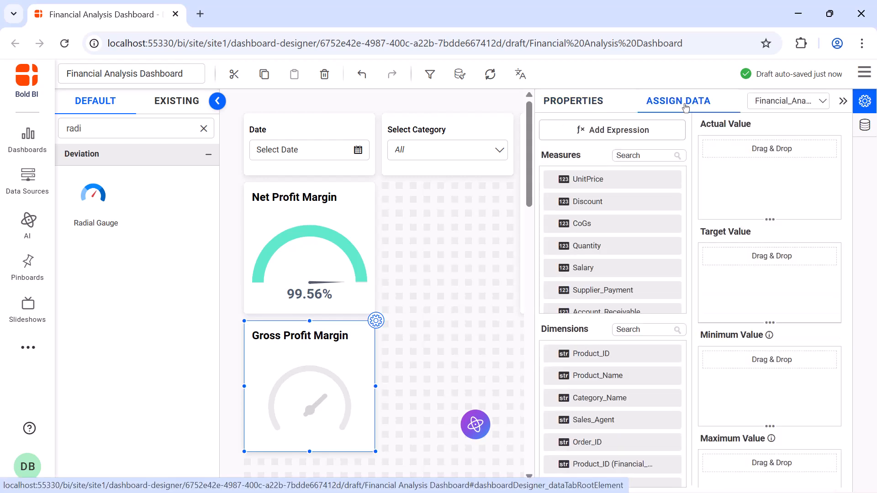
left_click(663, 132)
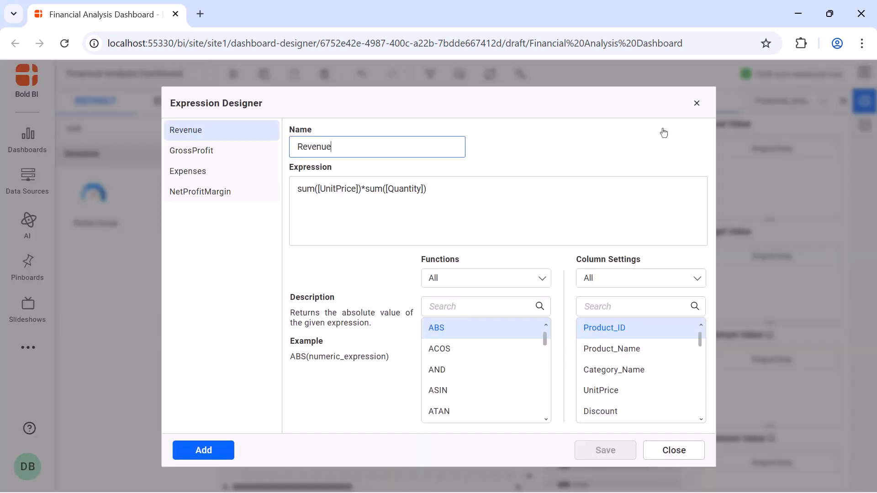
left_click(197, 451)
left_click(378, 143)
key("ctrl+a")
type("GrossProfitMargin")
left_click(373, 189)
type("([Revenue]-sum([CoGs]))/[Revenue]*100")
left_click(605, 450)
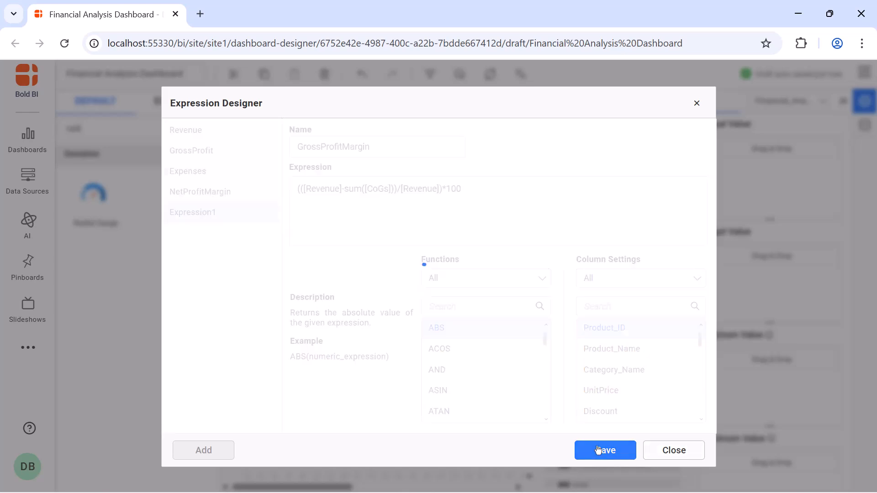
left_click(697, 103)
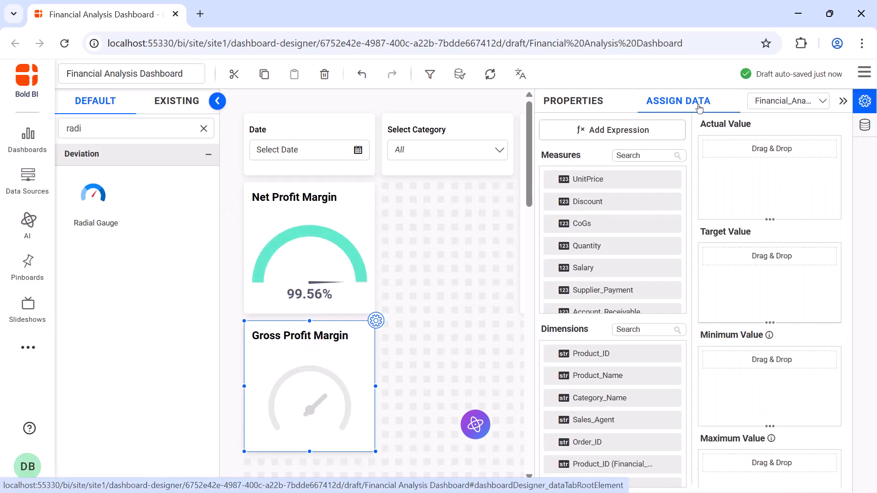
Assign the GrossProfitMargin measure as the new gauge's actual value.
left_click(653, 153)
type("gro")
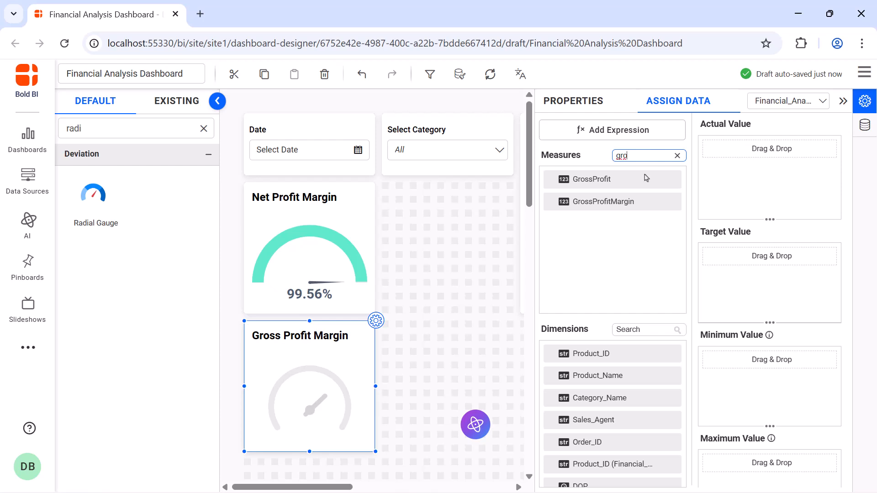
left_click_drag(642, 205, 794, 164)
Format the gauge's GrossProfitMargin value with a "%" suffix.
left_click(818, 148)
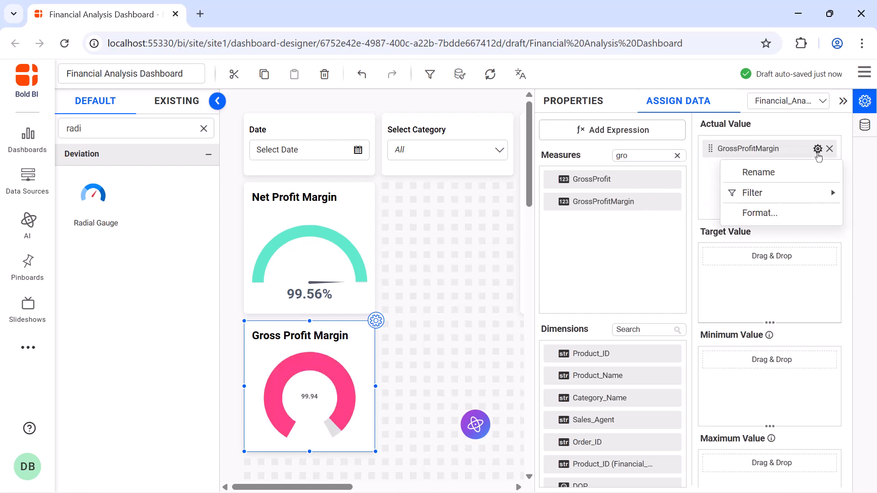
left_click(818, 212)
left_click(438, 386)
type("%")
left_click(525, 413)
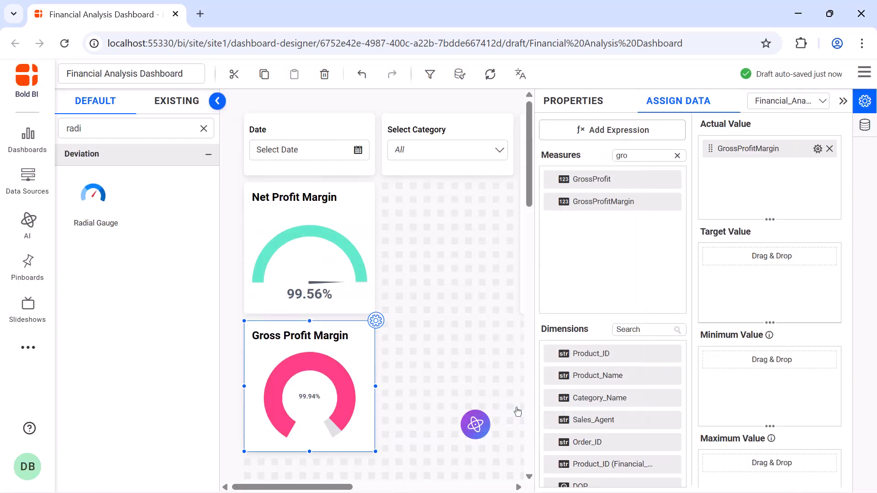
Style the Gross Profit Margin gauge like the Net Profit Margin gauge, as a thin turquoise half circle with needle and larger value text.
left_click(595, 108)
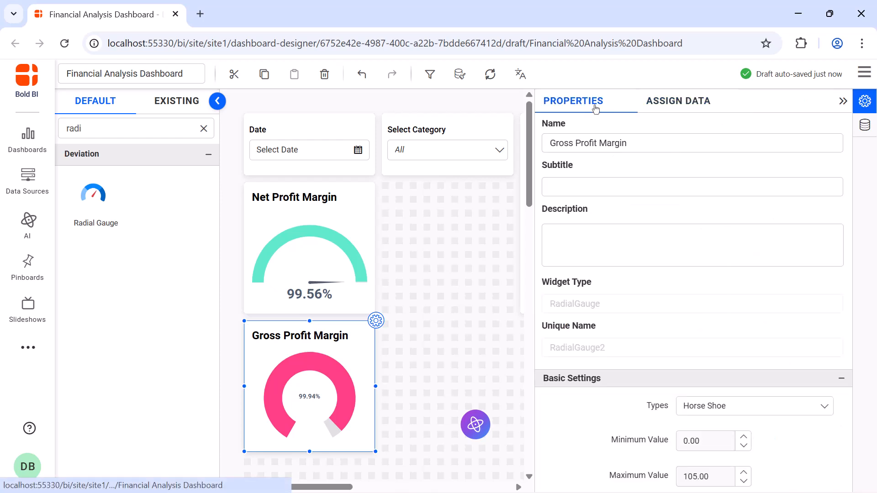
left_click(843, 101)
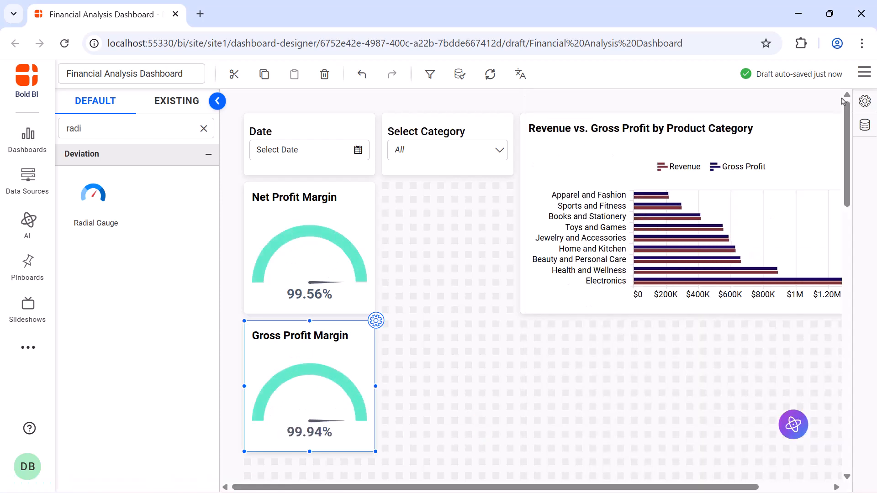
Add a Number Card below the Select Category filter and widen it to match the filter.
left_click(203, 128)
type("num")
left_click_drag(94, 197, 383, 192)
left_click_drag(458, 243, 512, 243)
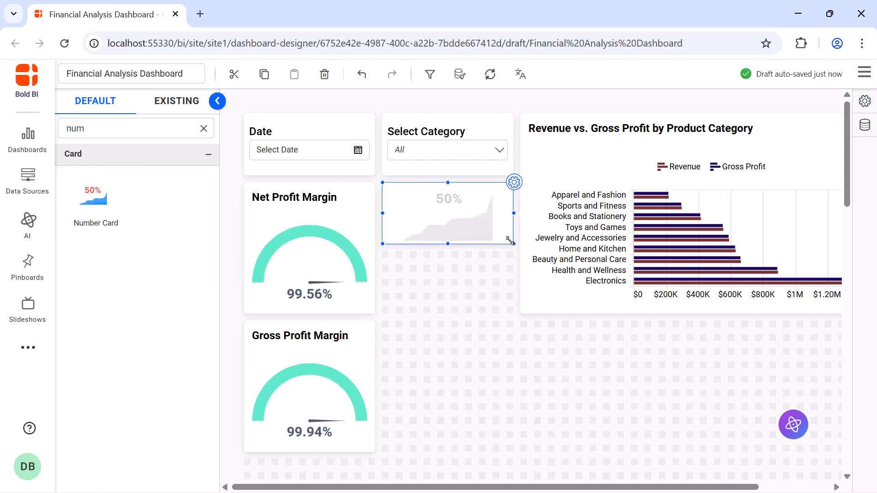
Rename the number card as "Total Products Sold".
left_click(515, 183)
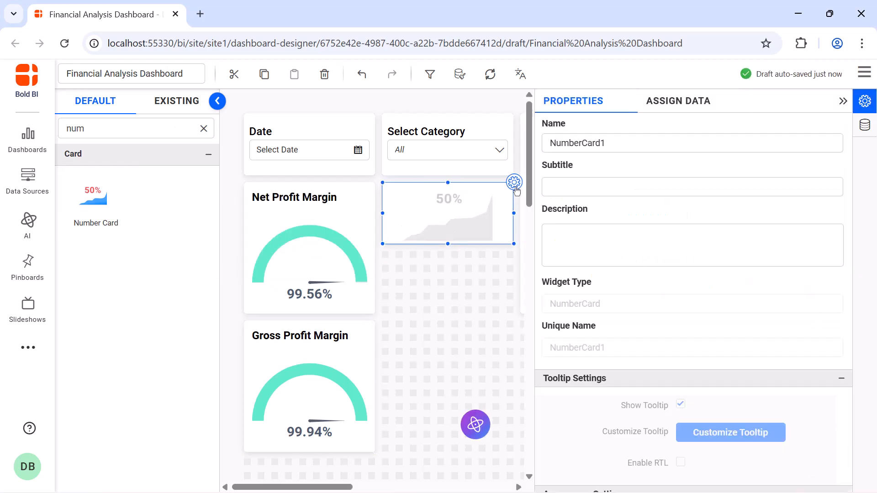
double_click(668, 143)
key("BackSpace")
type("Total Products Sold")
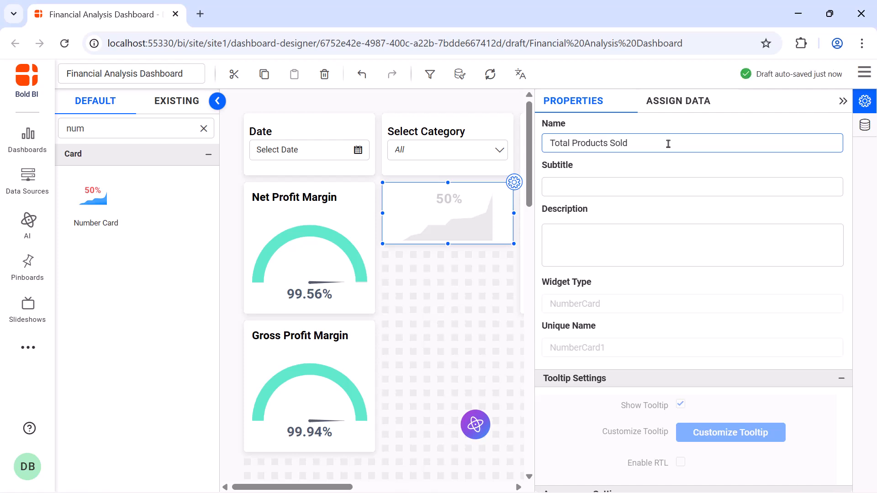
Assign Quantity, aggregated as a sum, as the Total Products Sold card's measure.
left_click(673, 109)
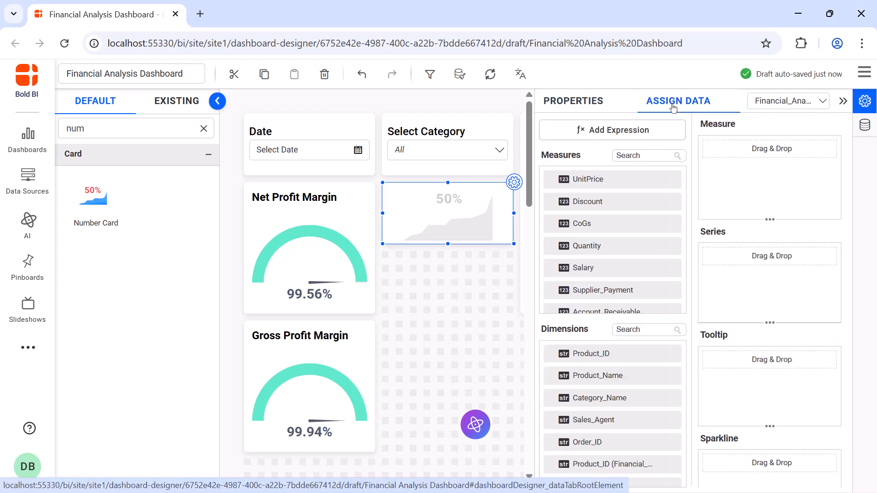
left_click(658, 155)
type("qu")
left_click_drag(658, 179, 718, 175)
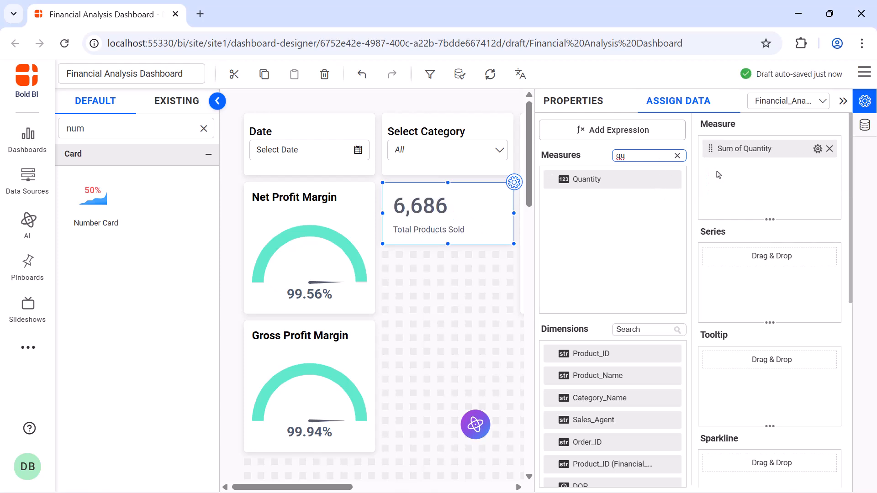
Turn off auto font size for the card's measure and set its font size to 20.
left_click(574, 101)
scroll(679, 318, "down", 10)
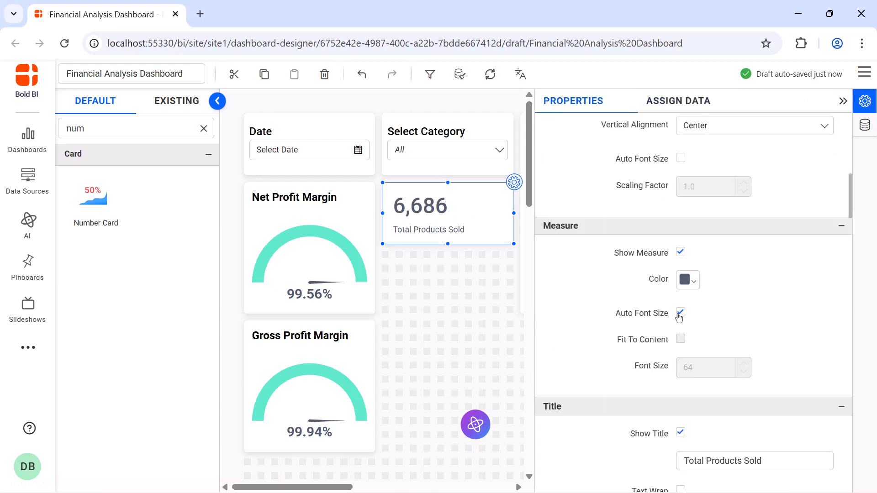
left_click(681, 313)
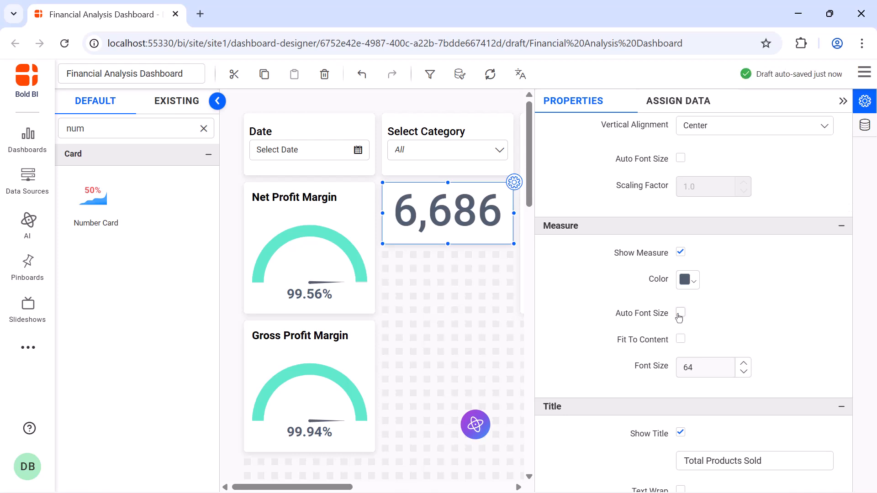
left_click(697, 366)
type("20")
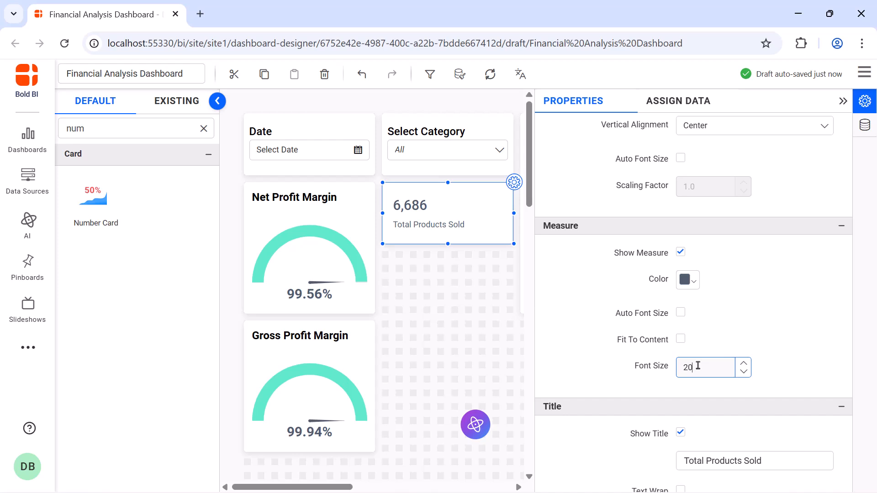
Turn off auto font size for the card's title and set the title position to Top.
scroll(698, 365, "down", 4)
left_click(681, 353)
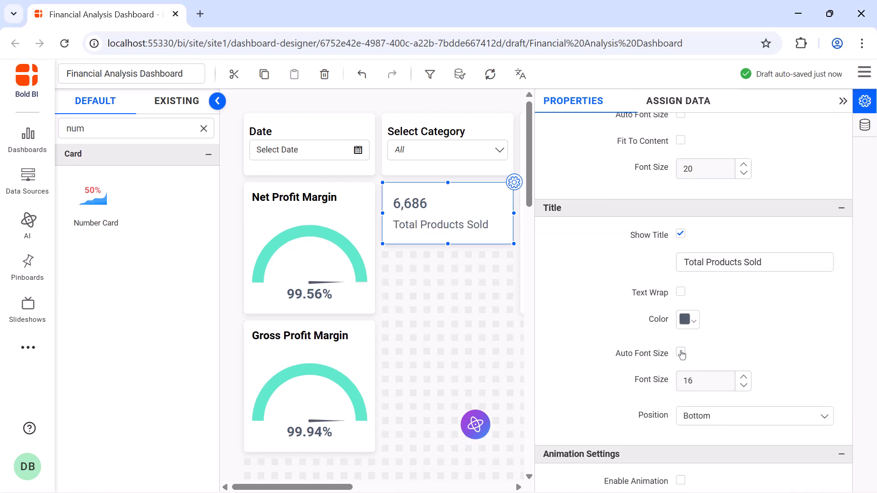
left_click(732, 420)
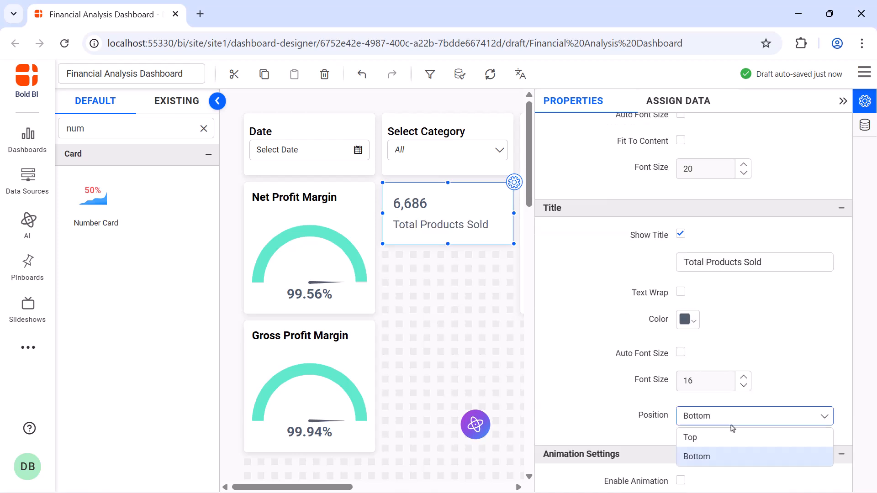
left_click(734, 438)
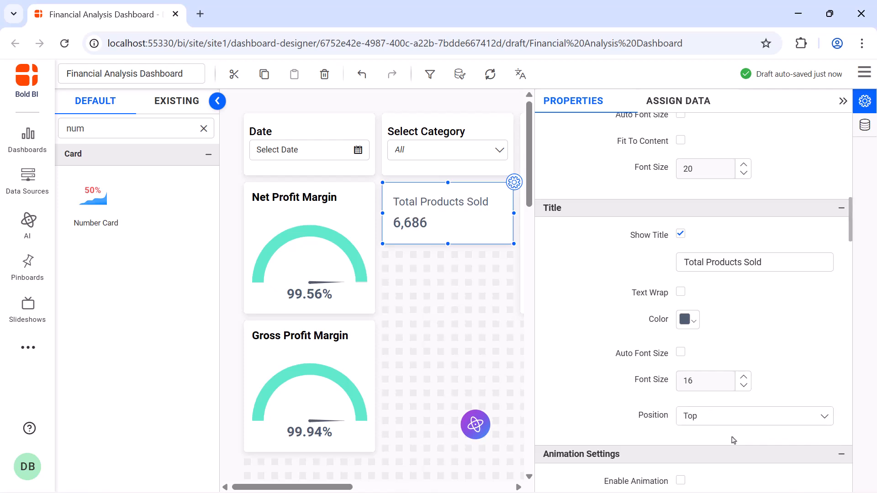
Add another number card directly below the Total Products Sold card and widen it to match that card.
left_click(841, 101)
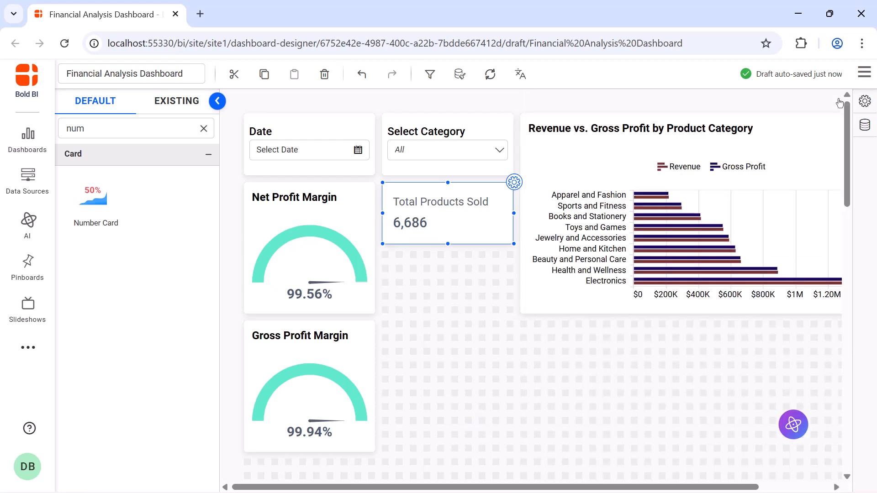
left_click_drag(95, 196, 385, 260)
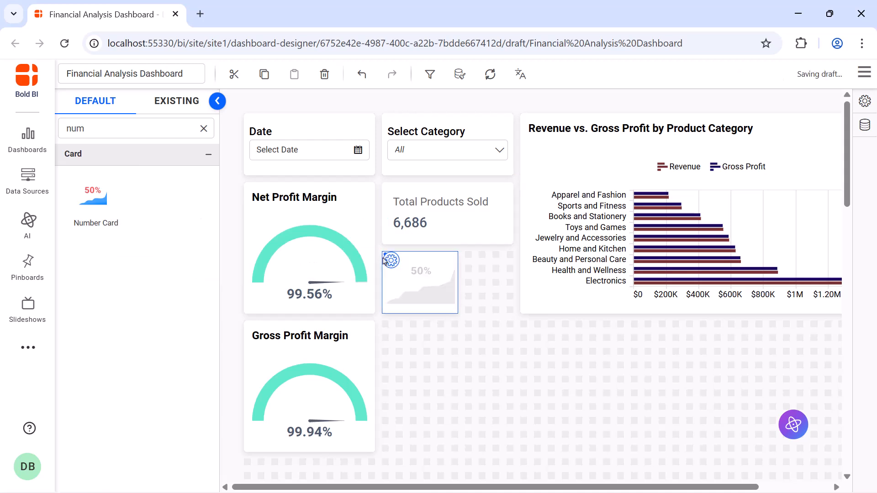
left_click_drag(458, 282, 514, 282)
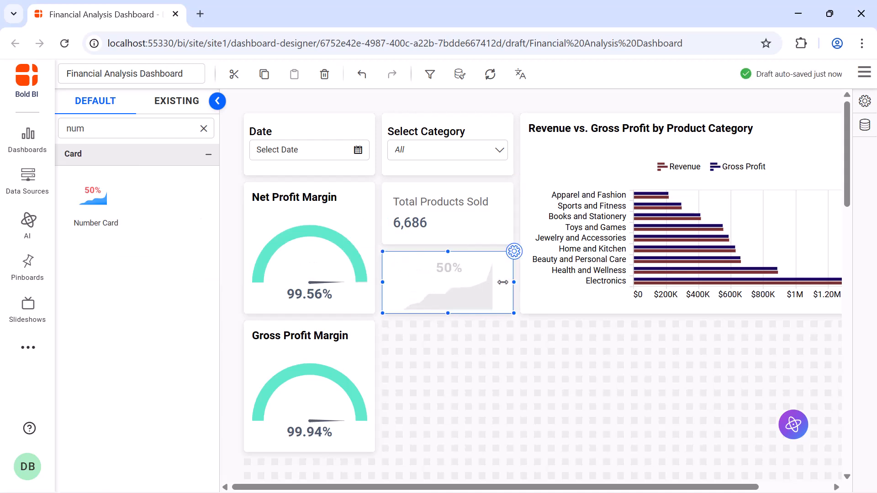
Rename the new number card as "Cost of Goods Sold (COGS)".
left_click(514, 252)
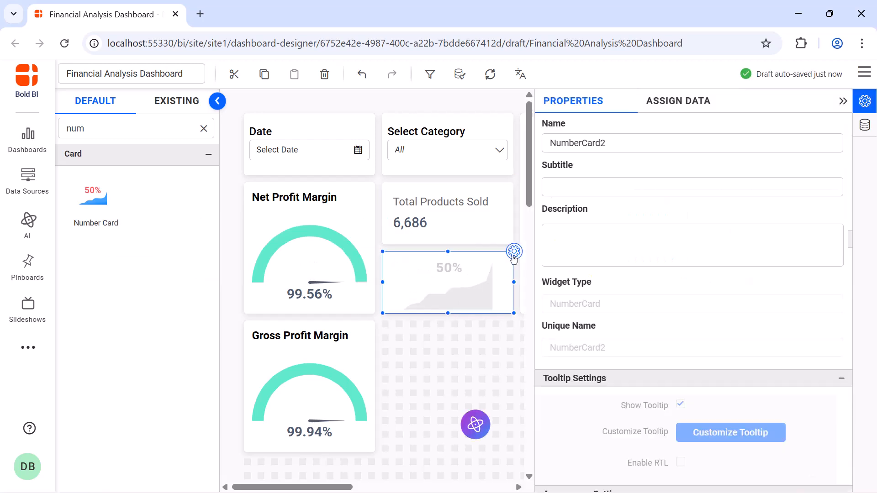
left_click(662, 144)
double_click(662, 145)
type("Cost of Goods Sold (COGS)")
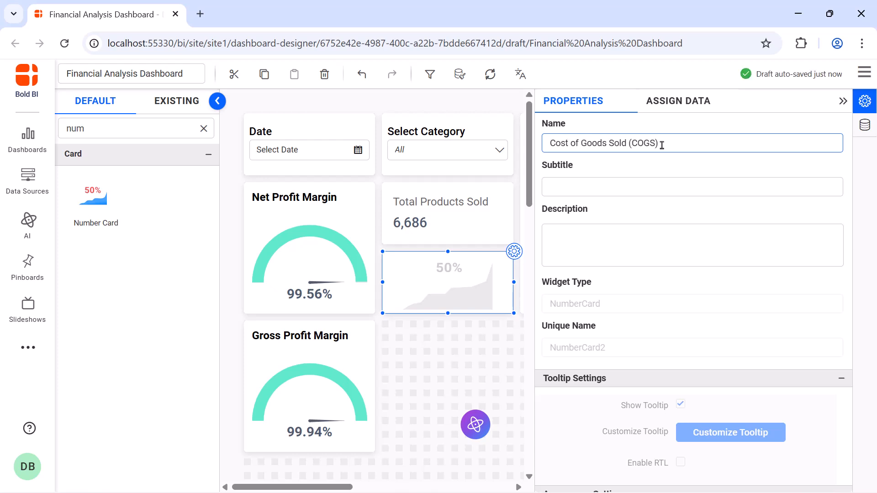
Assign CoGs, aggregated as a sum, as the Cost of Goods Sold card's measure.
left_click(674, 109)
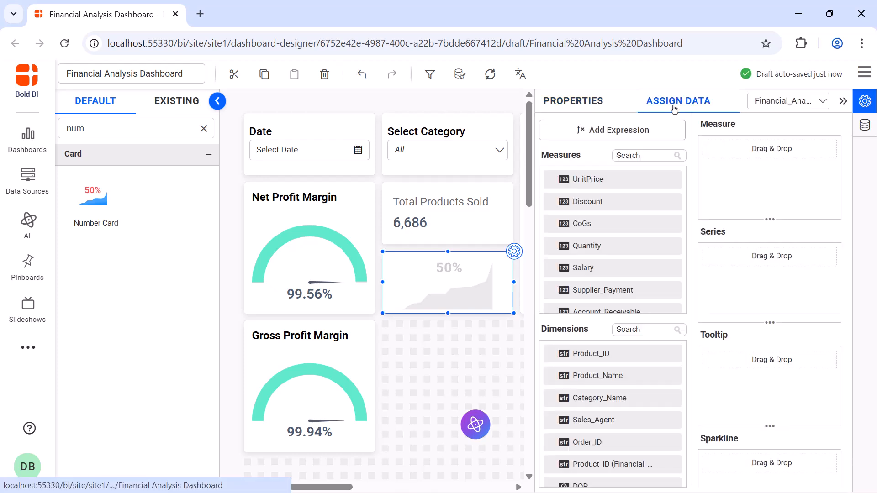
left_click(661, 156)
type("co")
left_click_drag(655, 205, 714, 188)
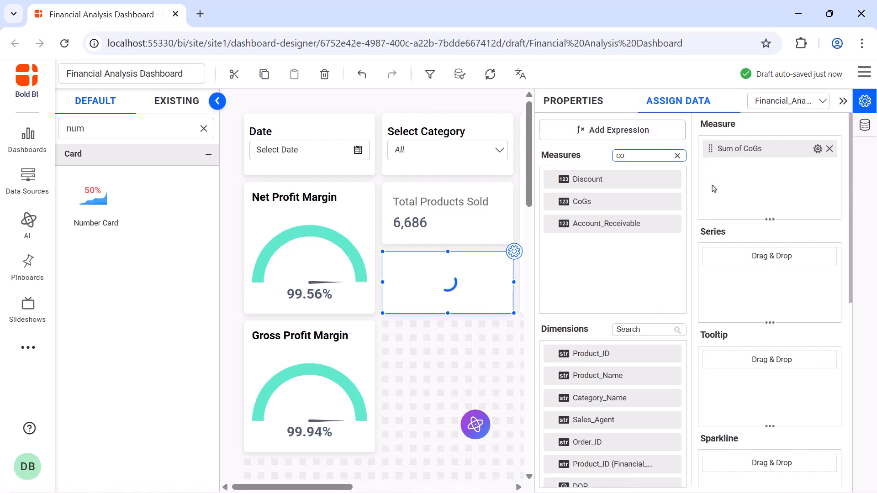
left_click(573, 103)
left_click(844, 101)
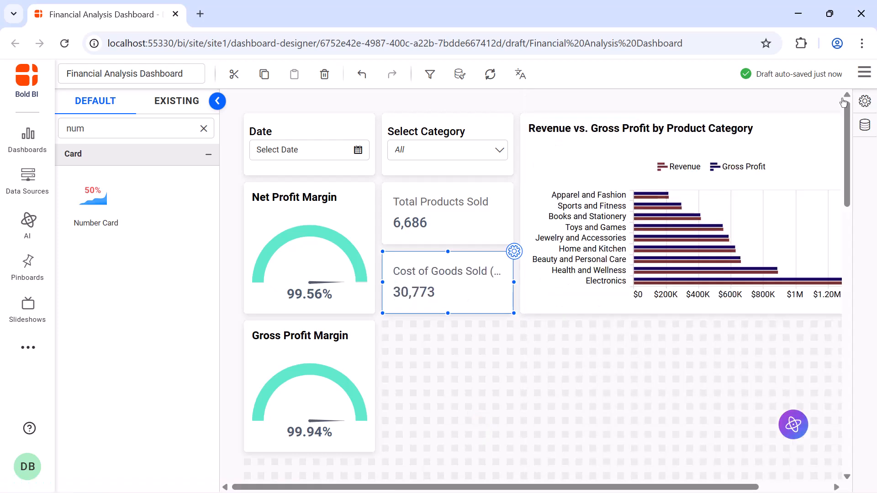
Add a KPI card below the Cost of Goods Sold card and enlarge it to match the Gross Profit Margin gauge's size.
left_click(204, 129)
type("kpi")
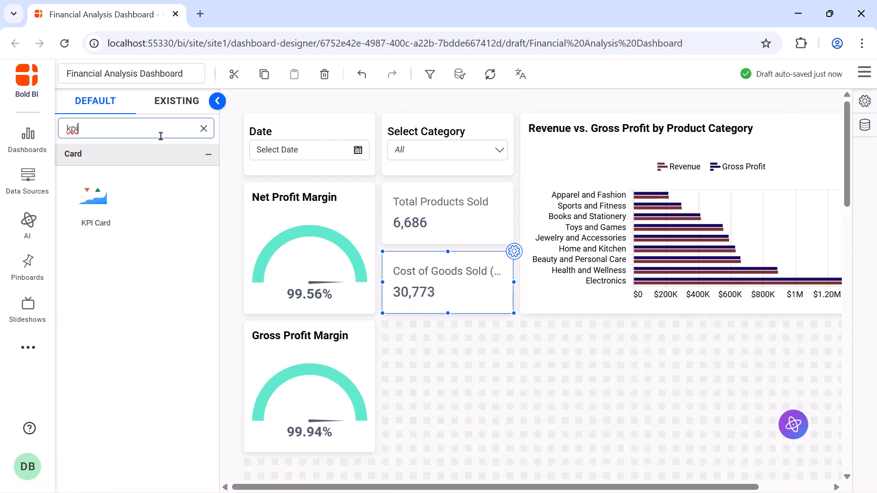
left_click_drag(93, 197, 430, 364)
left_click_drag(514, 411, 504, 450)
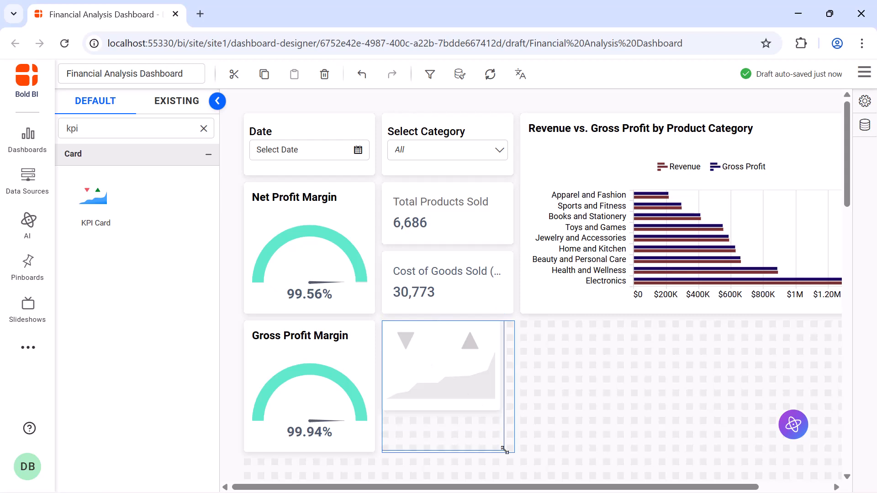
Rename the KPI card as "Net Profit".
left_click(514, 321)
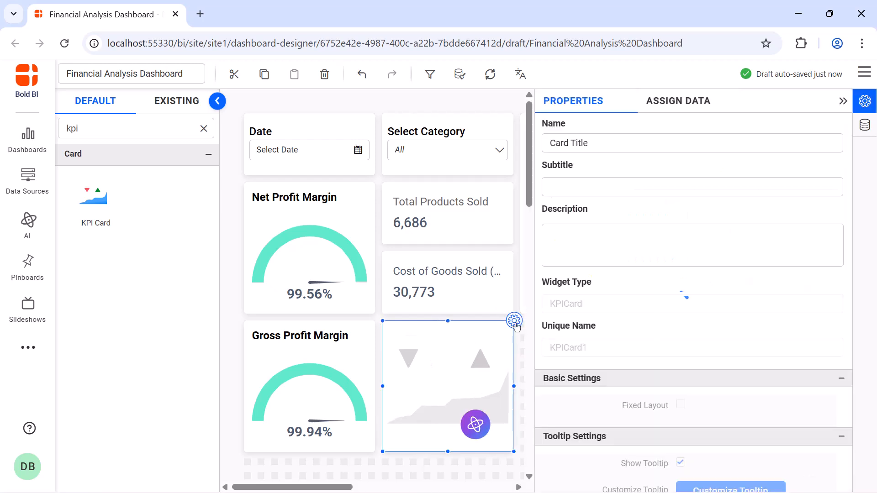
left_click(736, 142)
key("ctrl+a")
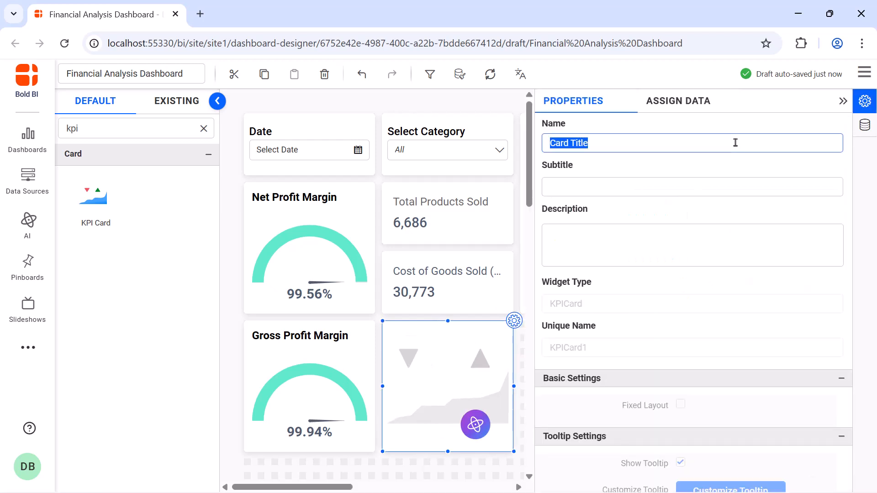
key("BackSpace")
type("Net Profit")
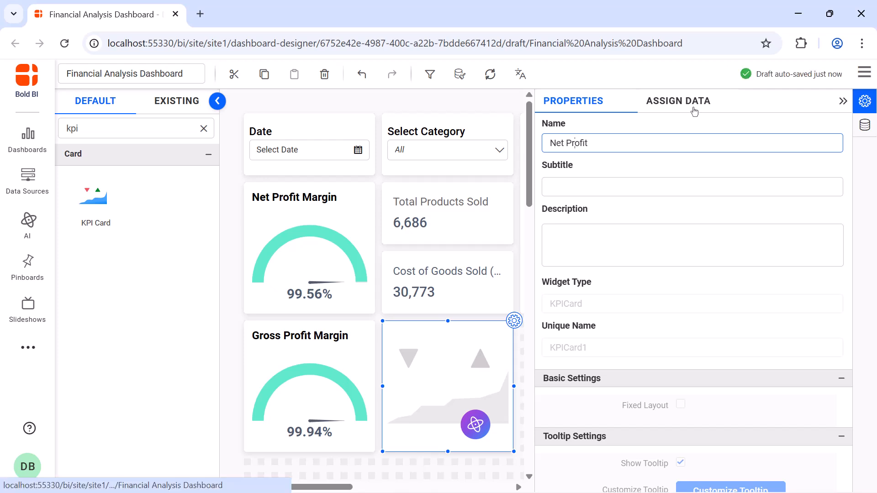
Assign the Revenue measure as the Net Profit card's actual value.
left_click(694, 110)
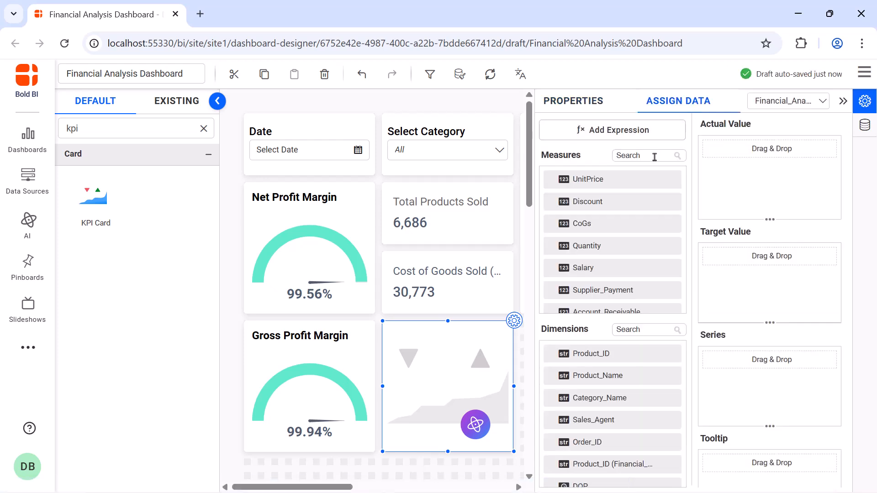
left_click(653, 156)
type("re")
left_click_drag(590, 201, 726, 167)
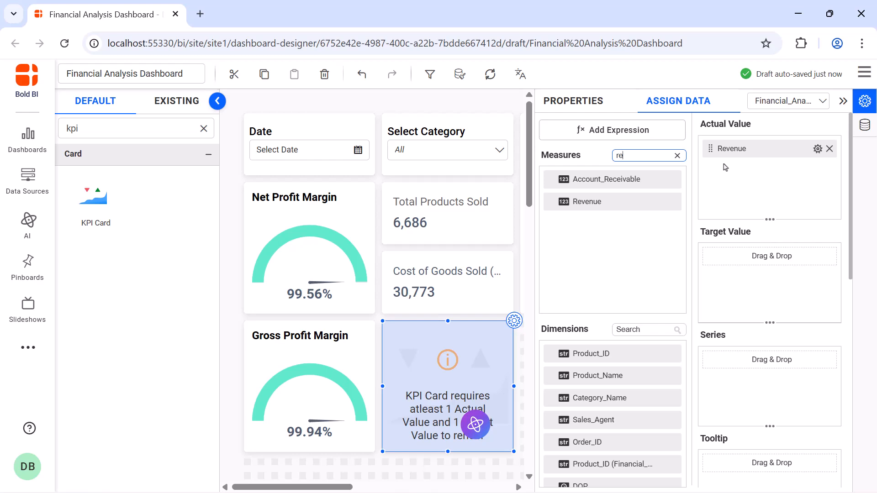
Format the card's Revenue measure as currency.
left_click(818, 149)
left_click(772, 211)
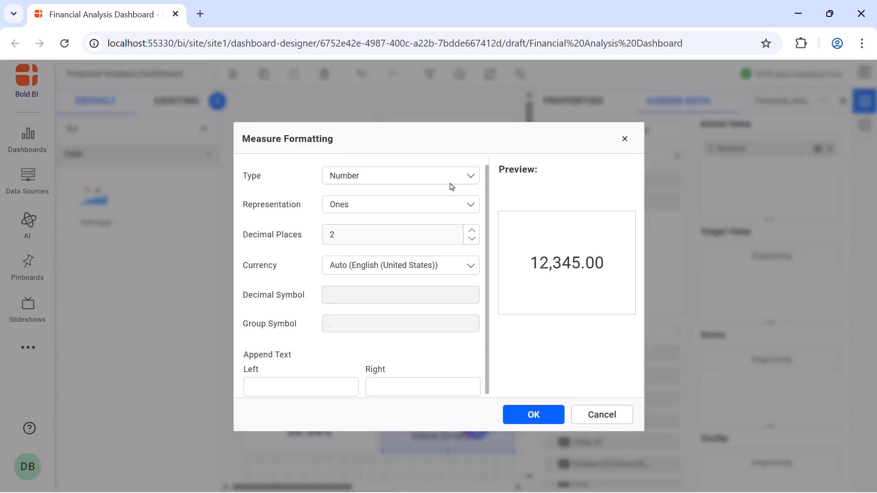
left_click(451, 176)
left_click(440, 221)
left_click(532, 415)
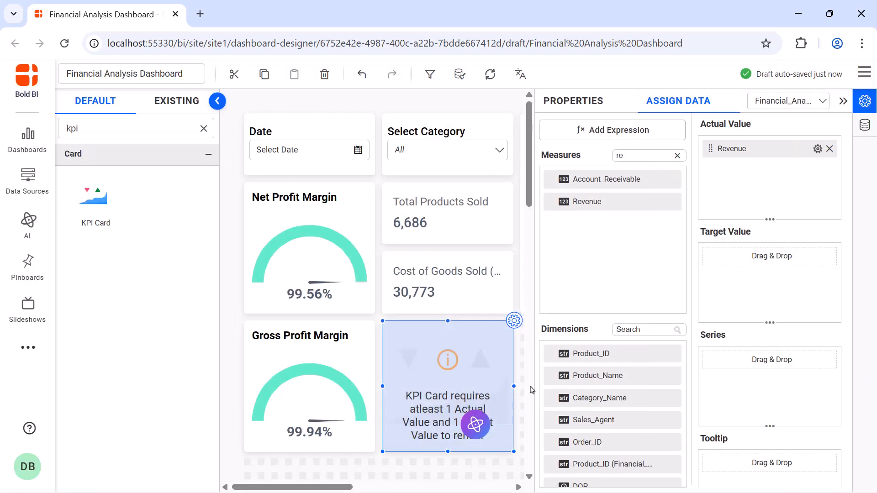
Assign Quantity, aggregated as a sum, as the Net Profit card's target value.
double_click(654, 158)
type("qu")
left_click_drag(587, 179, 712, 264)
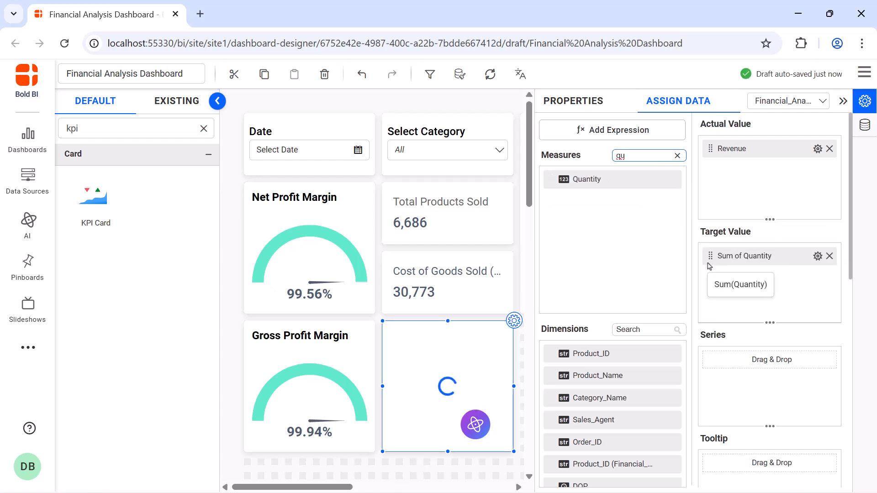
Turn off auto font size for the Net Profit card's title.
left_click(573, 100)
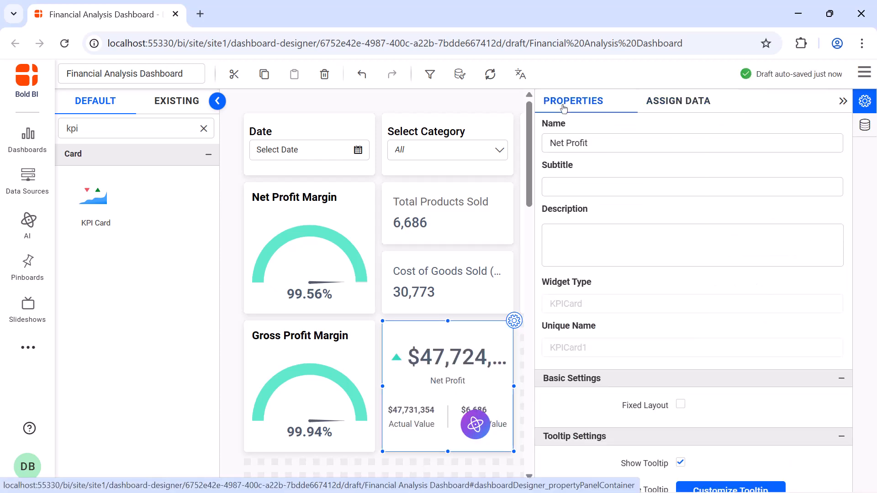
scroll(683, 364, "down", 10)
left_click(681, 364)
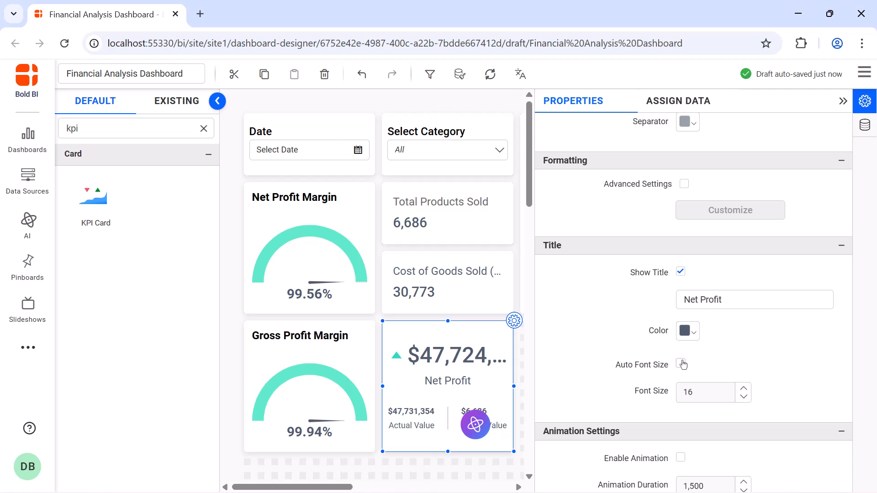
Turn off auto font size for the card's KPI value, set its font size to 20, and hide the indicator icon.
scroll(683, 364, "down", 8)
left_click(681, 324)
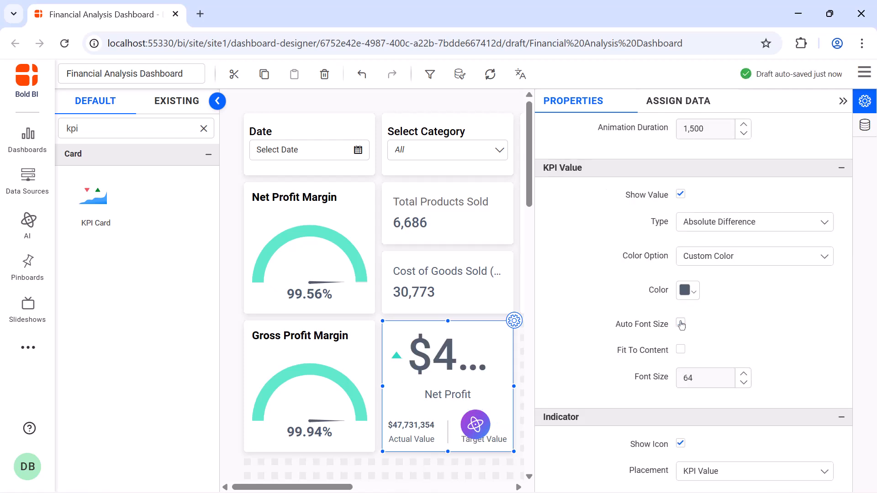
left_click(702, 379)
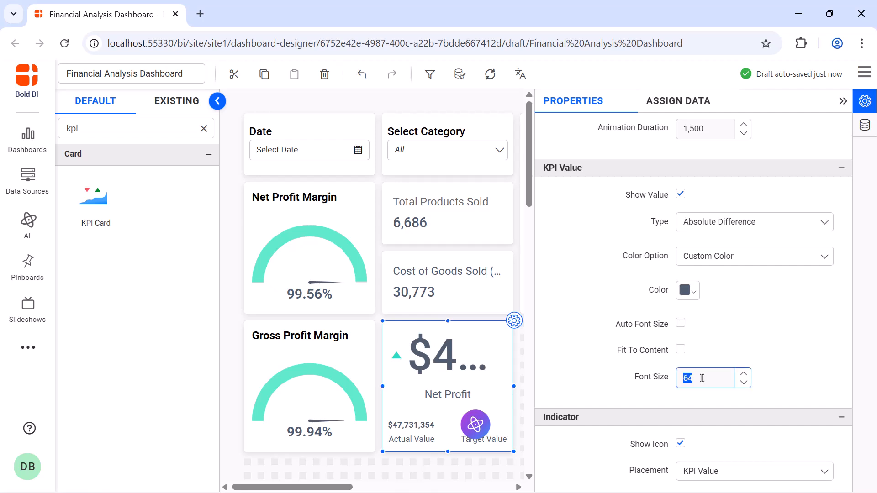
type("20")
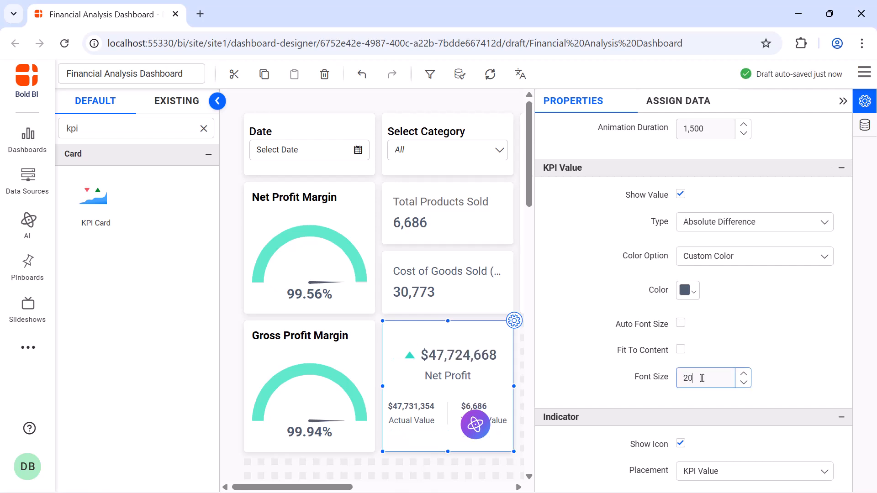
scroll(702, 379, "down", 5)
left_click(681, 166)
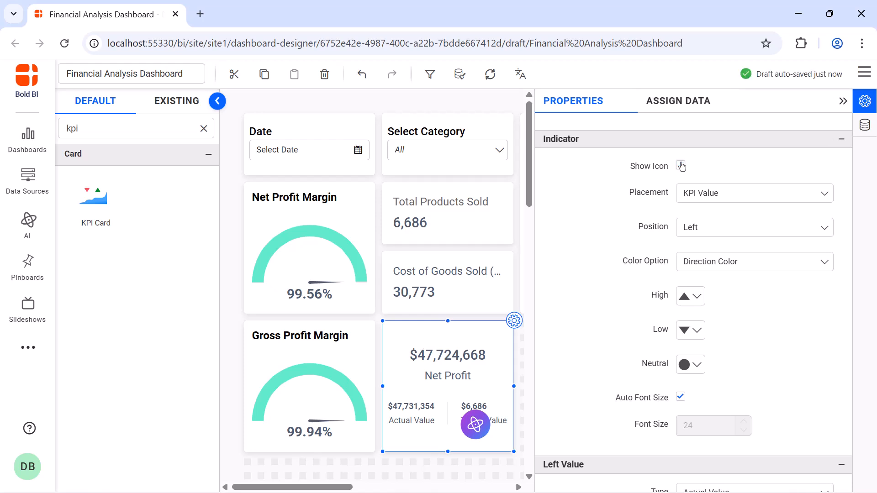
Turn off auto font size for the card's left value and its caption, and set the caption to "Revenue".
scroll(682, 277, "down", 6)
left_click(681, 277)
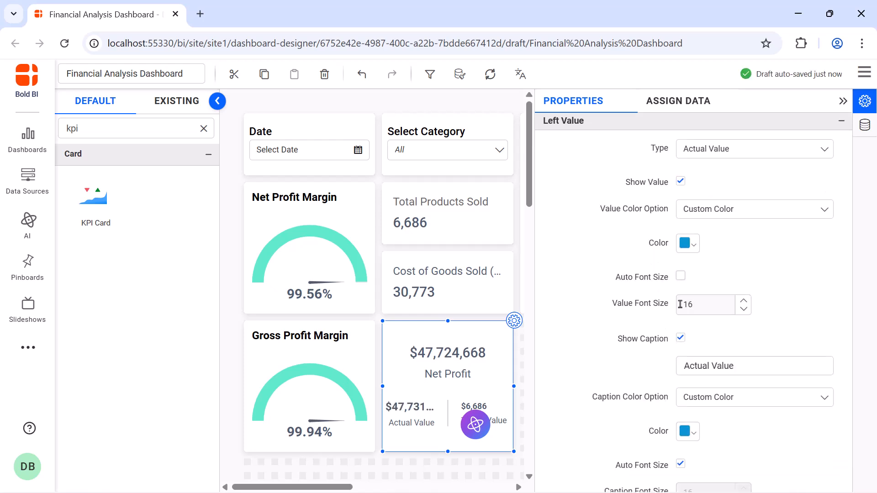
left_click(683, 465)
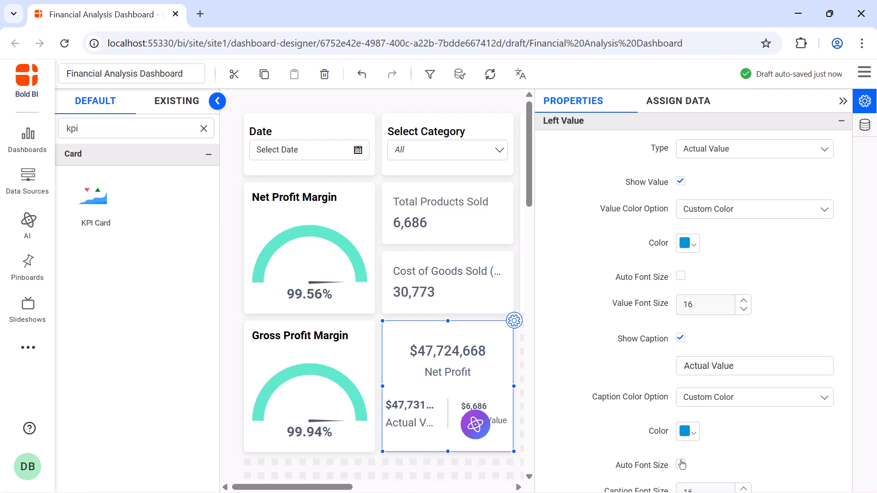
left_click(750, 367)
key("ctrl+a")
type("Revenue")
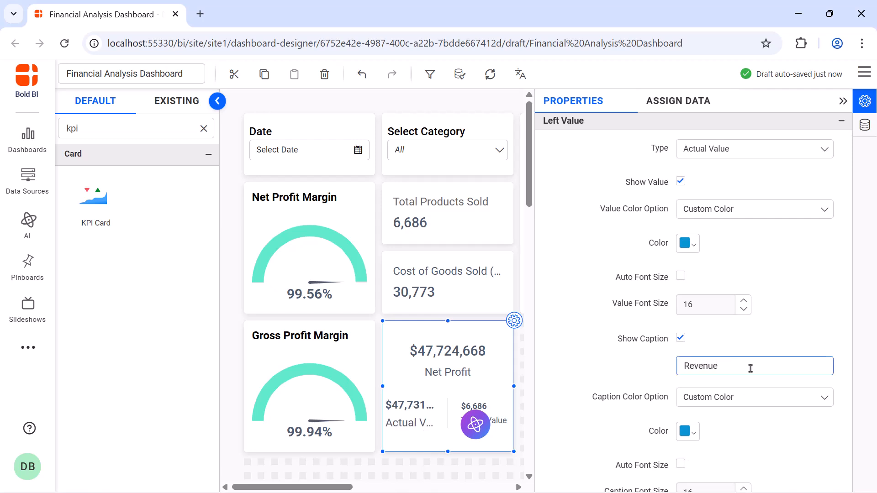
Turn off auto font size for the card's right value and its caption, and set the caption to "Expenses".
left_click(679, 280)
left_click(681, 467)
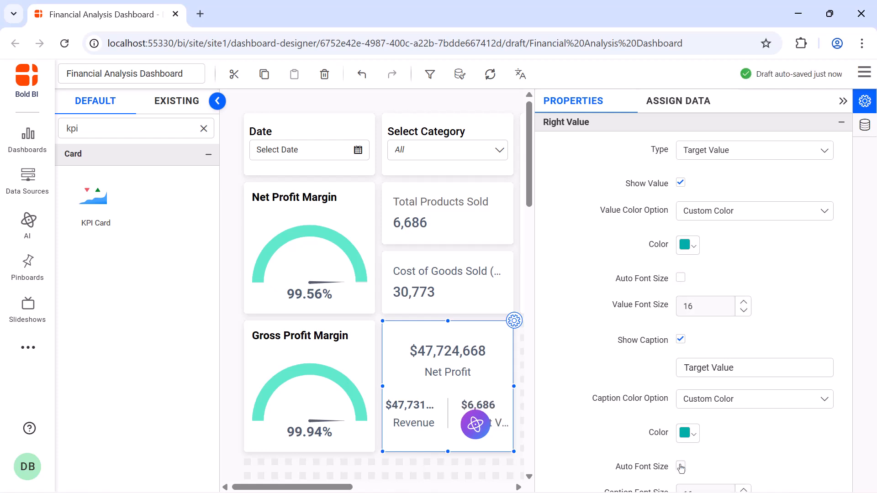
left_click(749, 367)
key("ctrl+a")
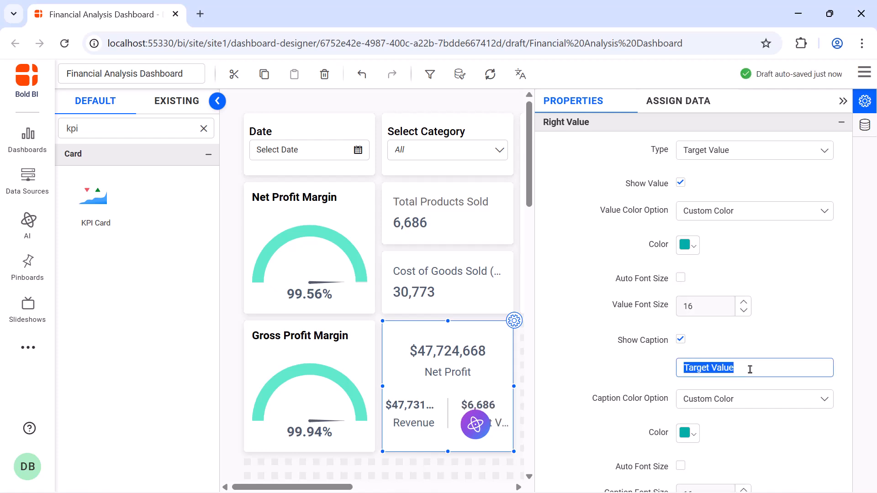
type("Expenses")
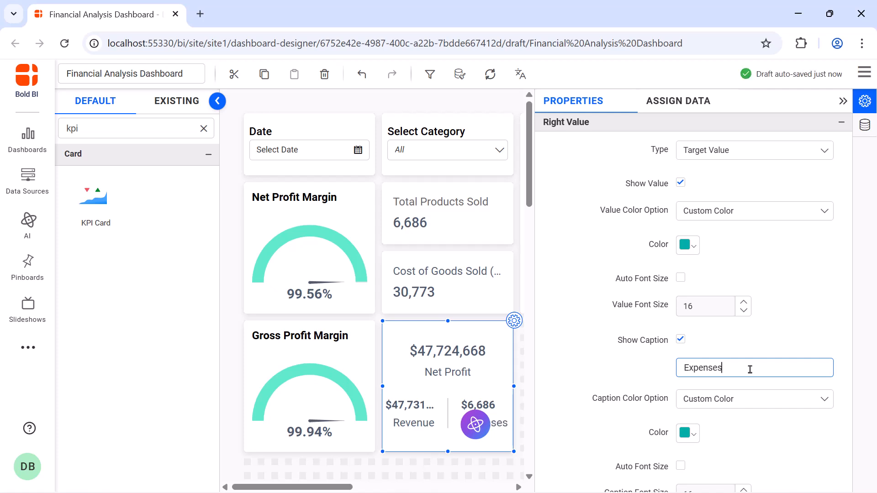
left_click(844, 101)
Add a doughnut chart below the Gross Profit Margin gauge and enlarge it to span the gauge and Net Profit card columns.
scroll(829, 111, "down", 3)
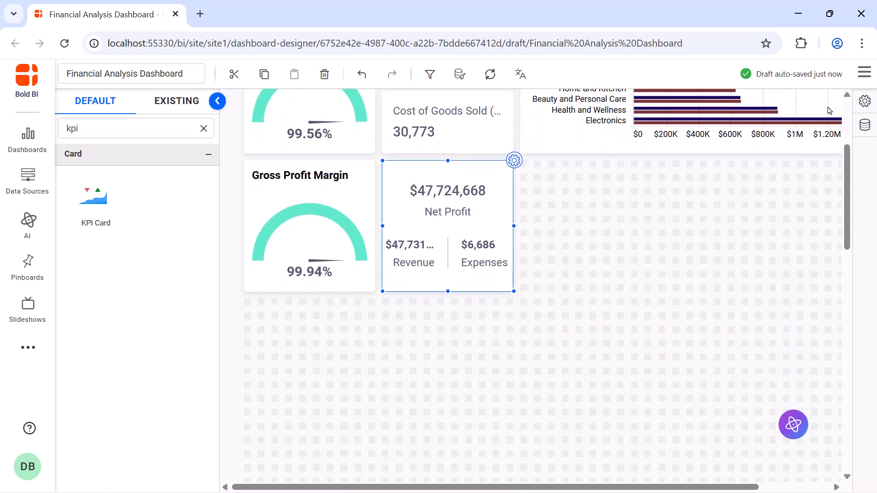
left_click(204, 128)
type("dou")
left_click_drag(93, 197, 249, 303)
left_click_drag(320, 374, 505, 473)
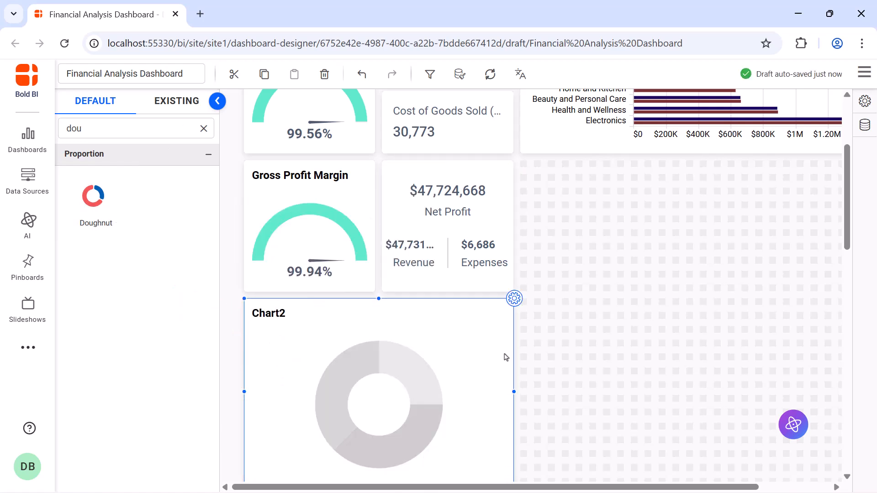
Rename the doughnut chart as "Revenue by Channel and Payment Method".
left_click(514, 299)
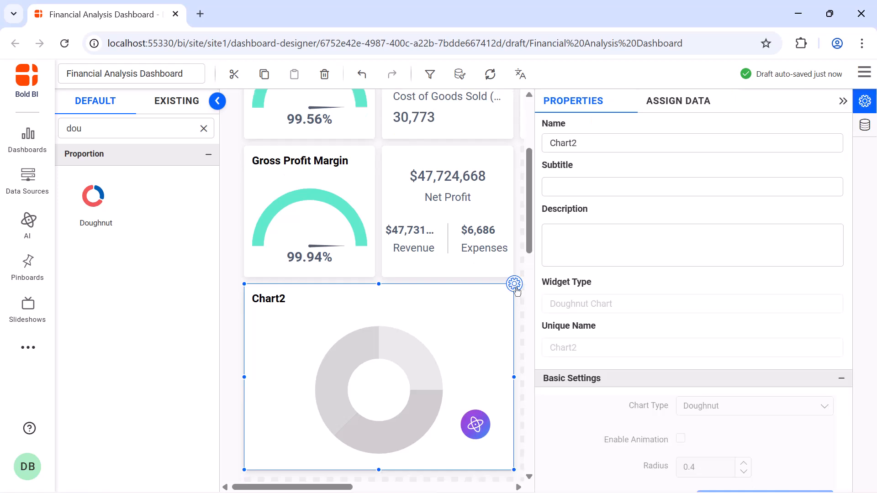
left_click(639, 146)
key("ctrl+a")
key("BackSpace")
type("Revenue by Channel and Payment Method")
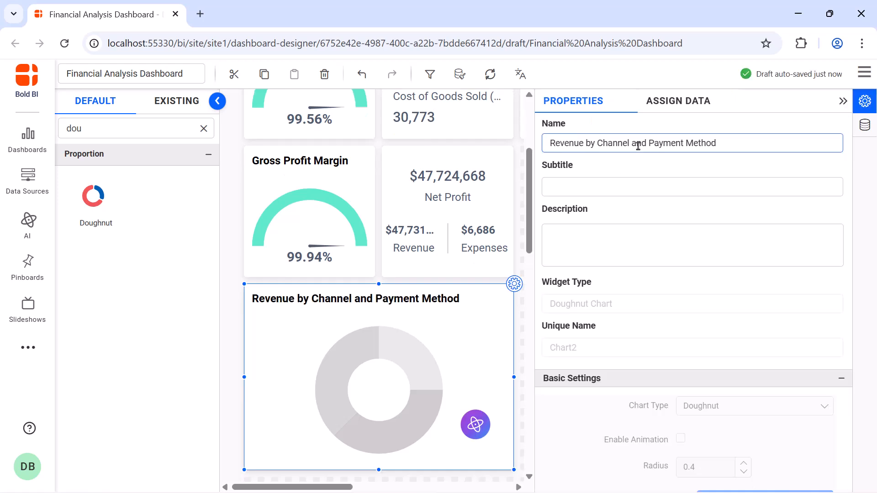
Assign the Revenue measure as the value of the doughnut chart.
left_click(678, 107)
left_click(661, 155)
type("rev")
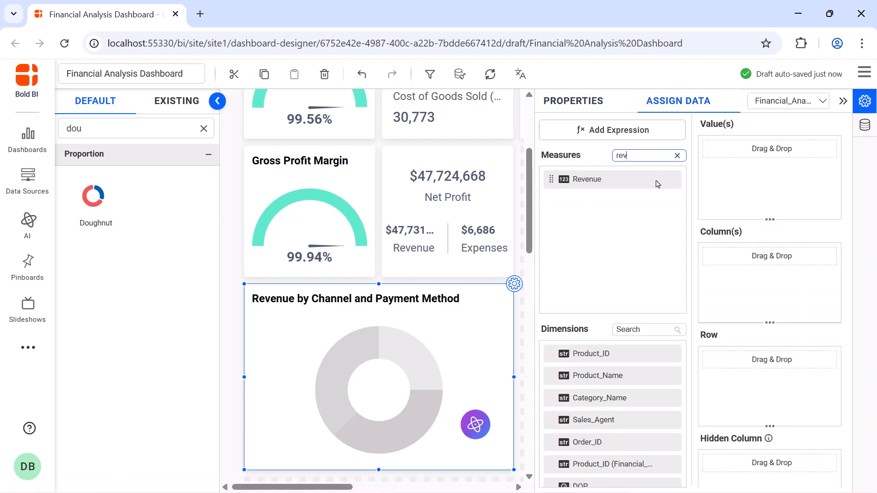
left_click_drag(657, 183, 720, 163)
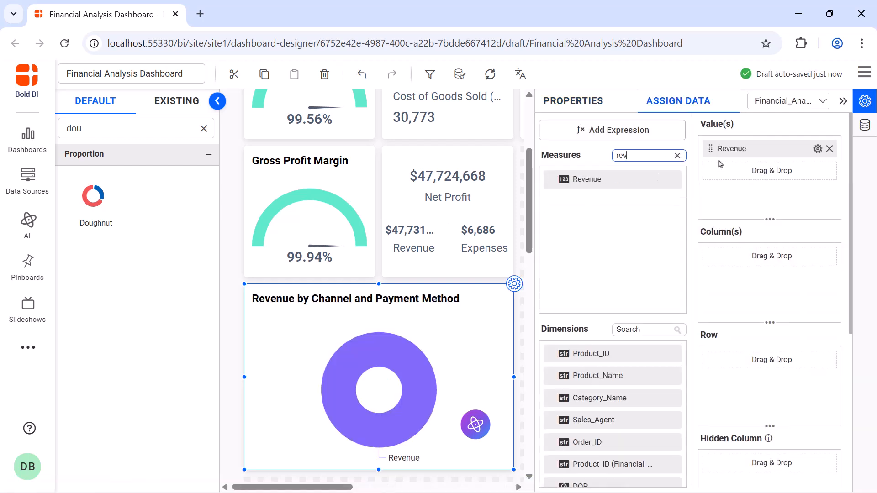
Change the format type of the doughnut chart's Revenue value in its measure formatting.
left_click(818, 148)
left_click(815, 213)
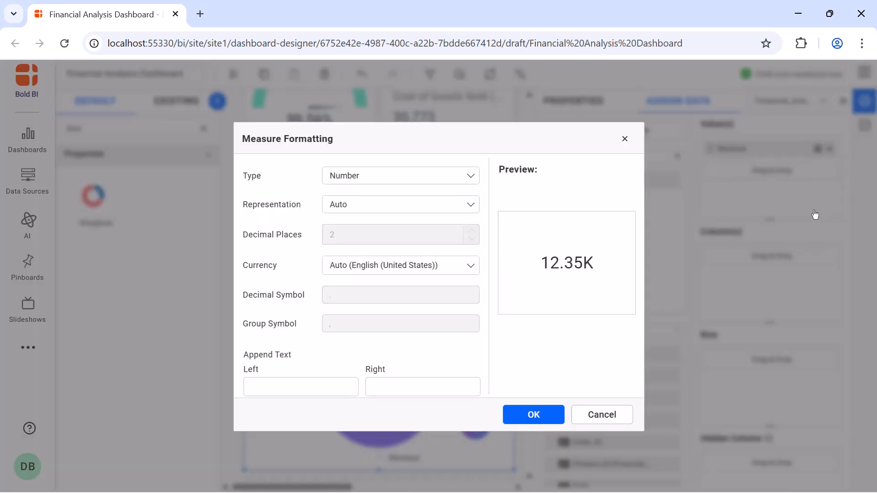
left_click(442, 179)
left_click(434, 221)
left_click(533, 415)
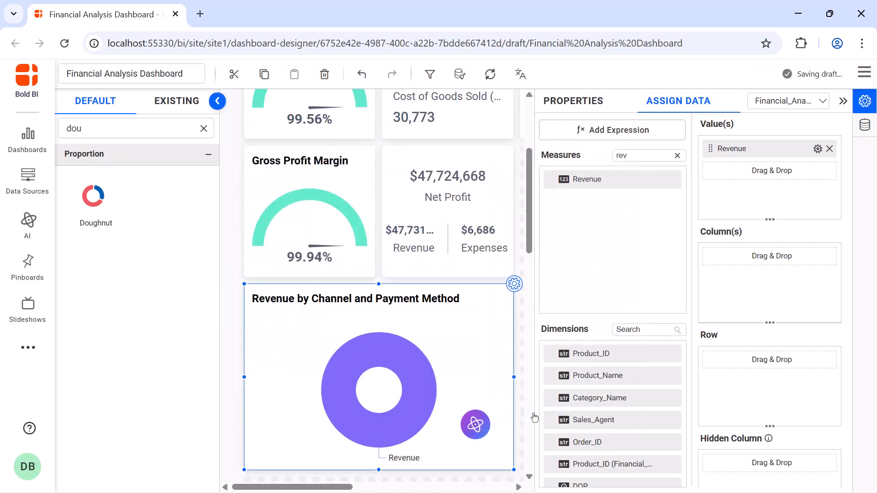
Add the Segment dimension as a column of the doughnut chart and rename it "Store Type".
left_click(640, 330)
type("se")
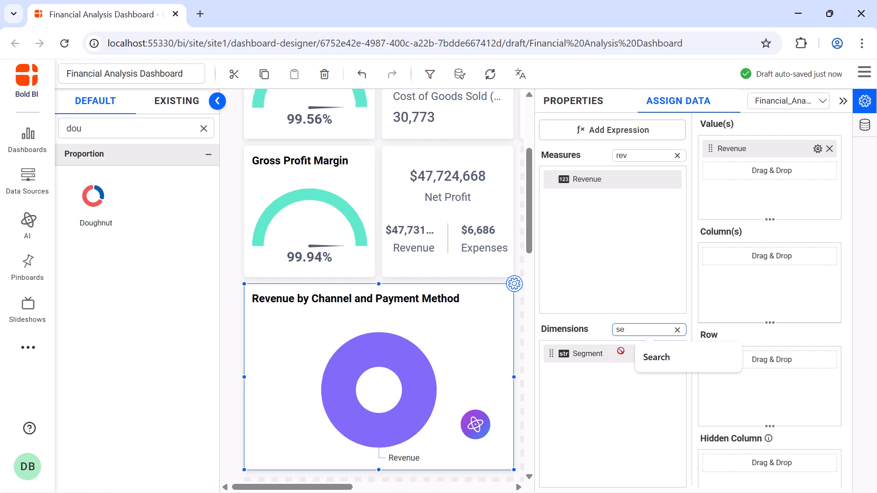
left_click_drag(621, 351, 715, 288)
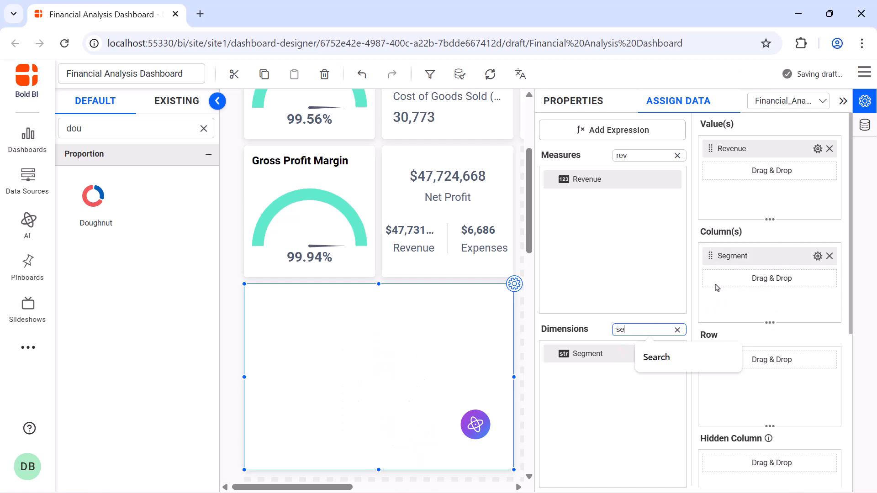
left_click(818, 256)
left_click(816, 280)
type("Store Type")
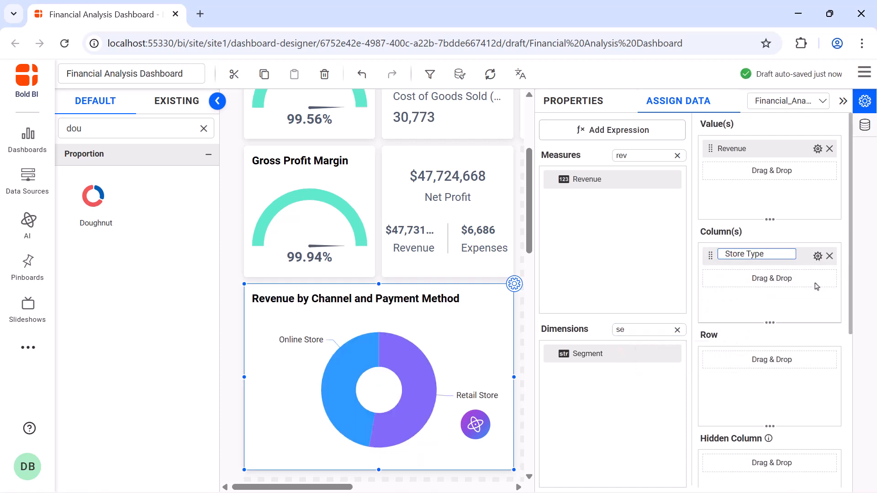
key("Return")
Add the Payment_Channel dimension as a second column and enable multi-level drill down.
left_click(677, 330)
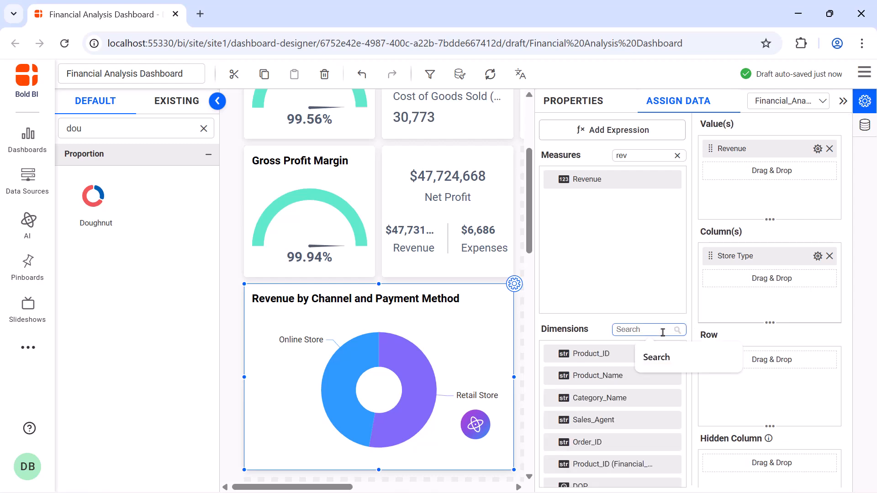
left_click(662, 330)
type("pay")
left_click_drag(655, 355, 717, 301)
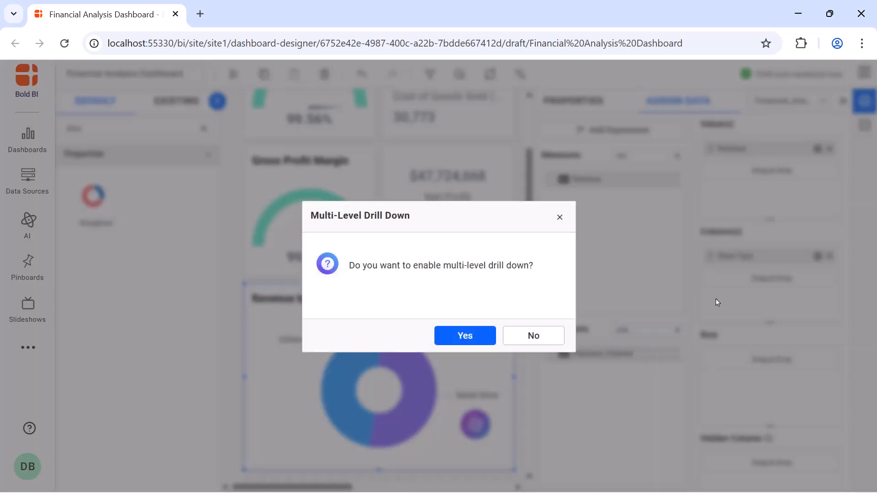
left_click(473, 338)
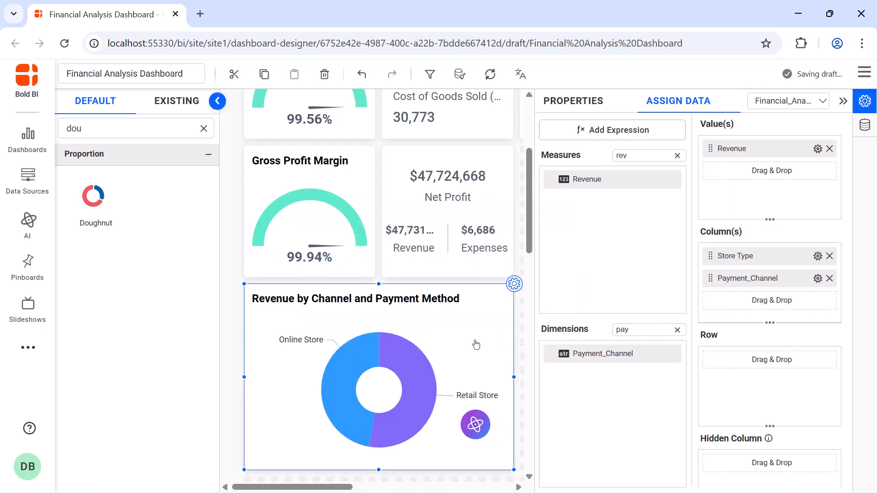
Rename the Payment_Channel column as "Payment Method".
left_click(818, 278)
left_click(813, 301)
type("Payment M")
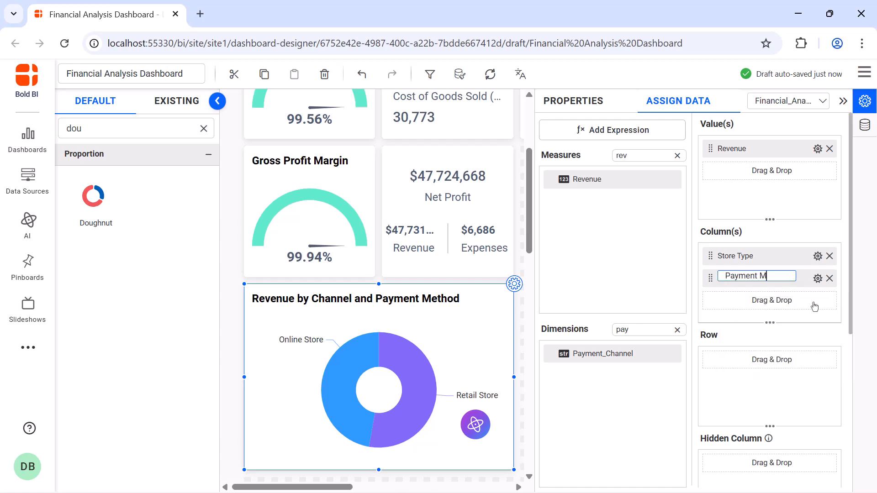
type("ethod")
key("Return")
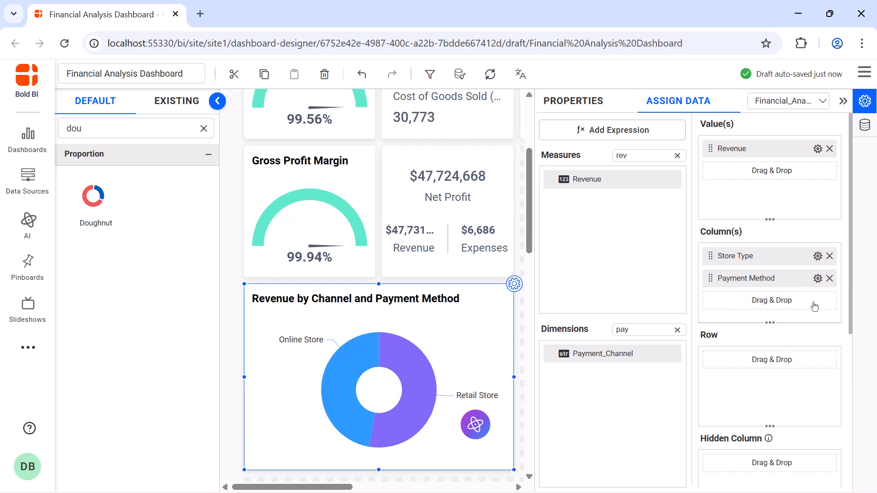
Give the doughnut chart the subtitle "Drill down to view payment method".
left_click(562, 109)
left_click(645, 186)
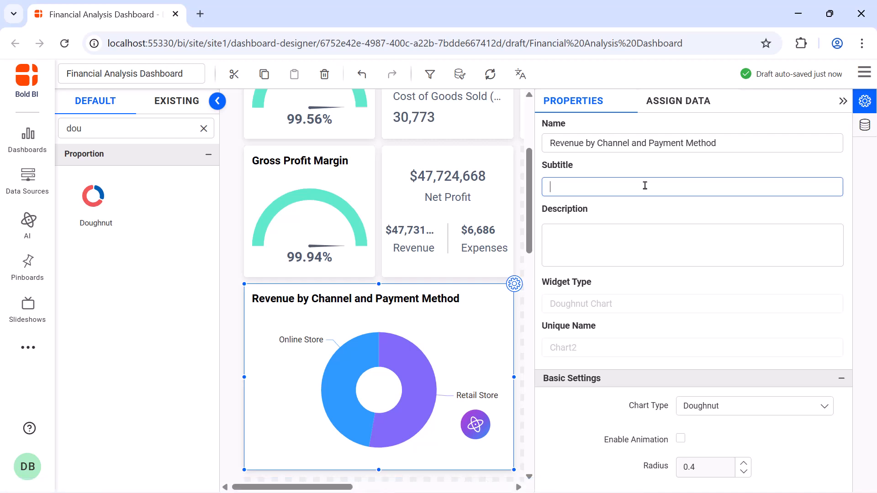
type("Drill down to view payment method")
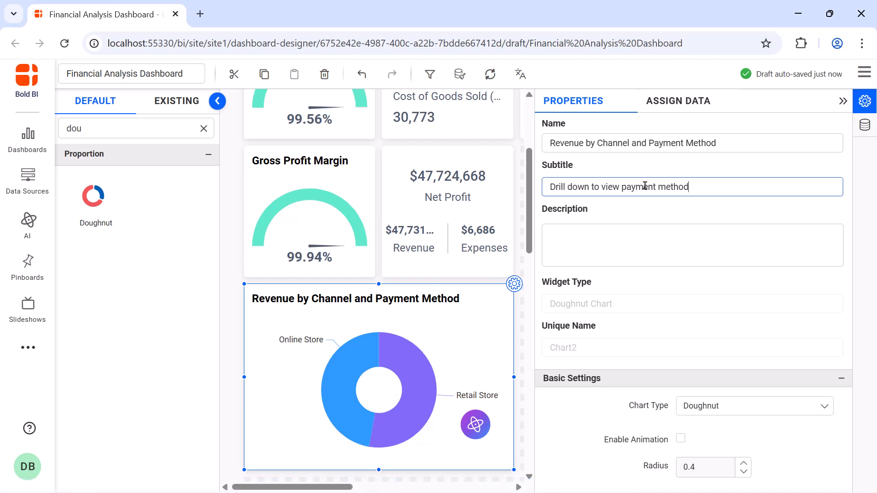
Enable animation for the doughnut chart and set its radius to 0.7.
scroll(663, 196, "down", 5)
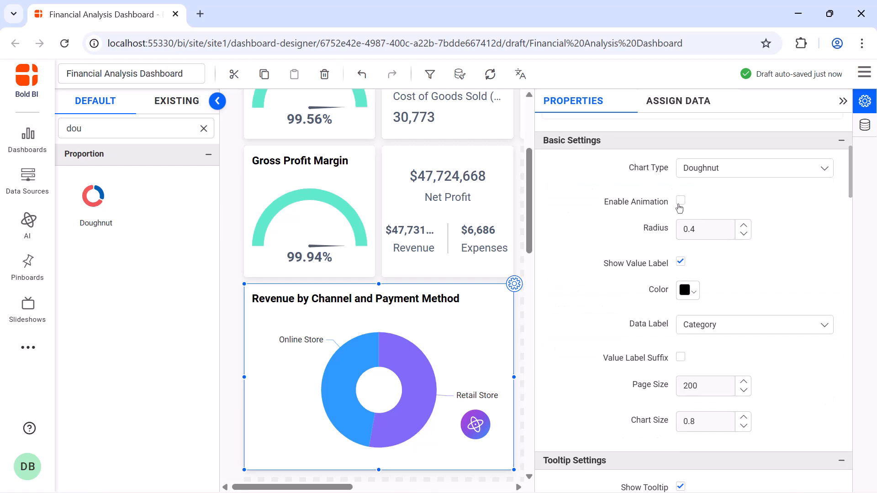
left_click(680, 200)
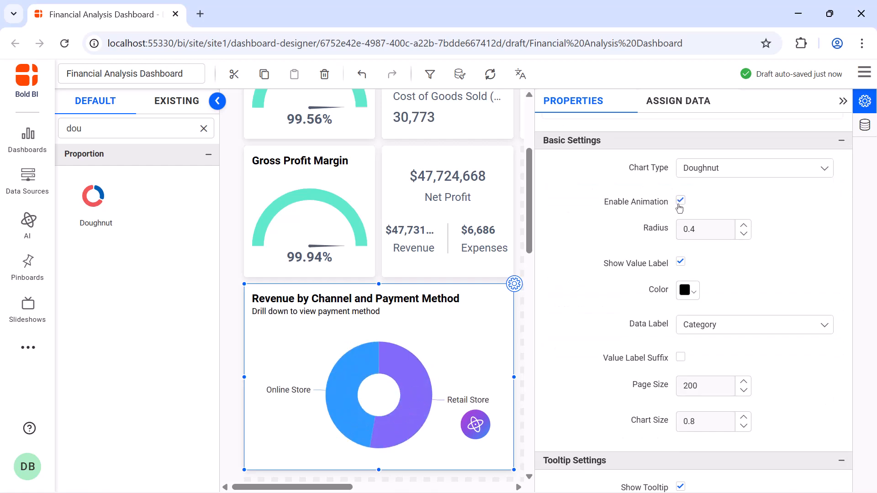
left_click(700, 227)
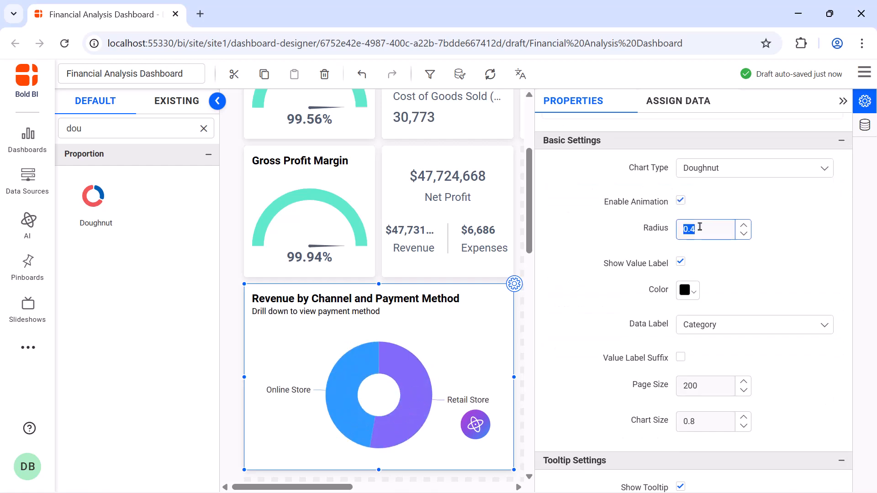
type("0.")
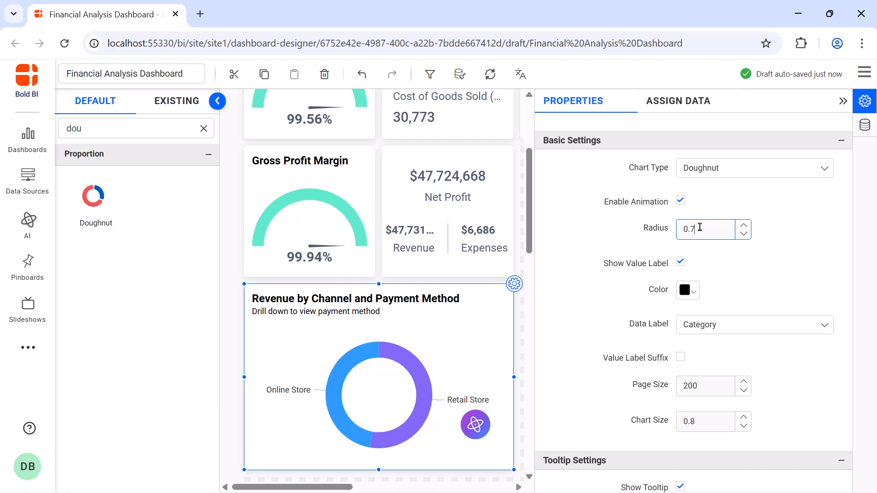
Set the doughnut chart's data labels to Percentage and show its legend.
left_click(713, 326)
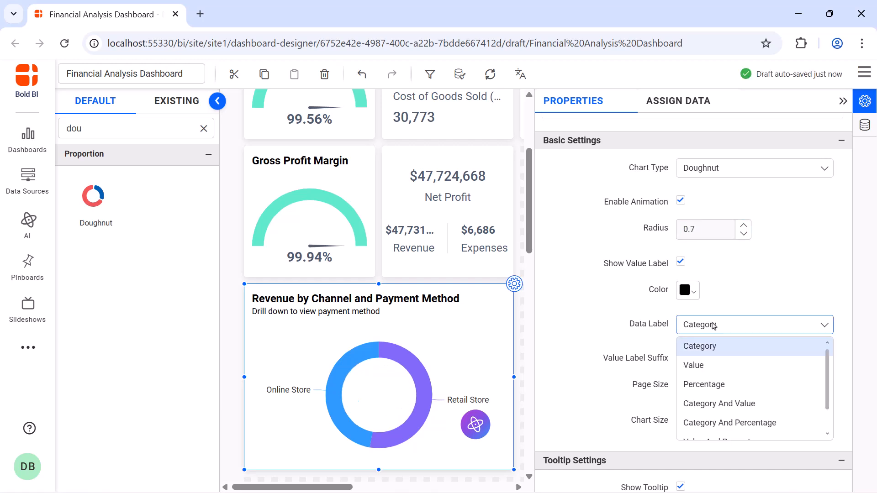
left_click(713, 384)
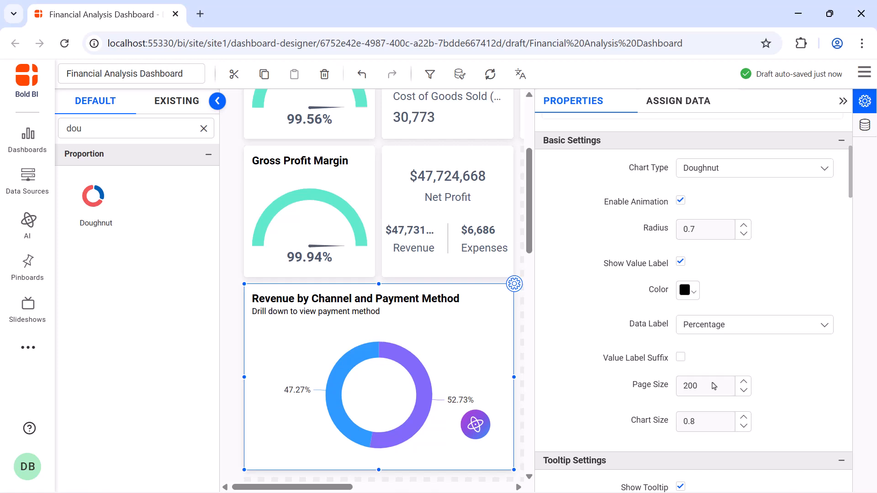
scroll(680, 160, "down", 10)
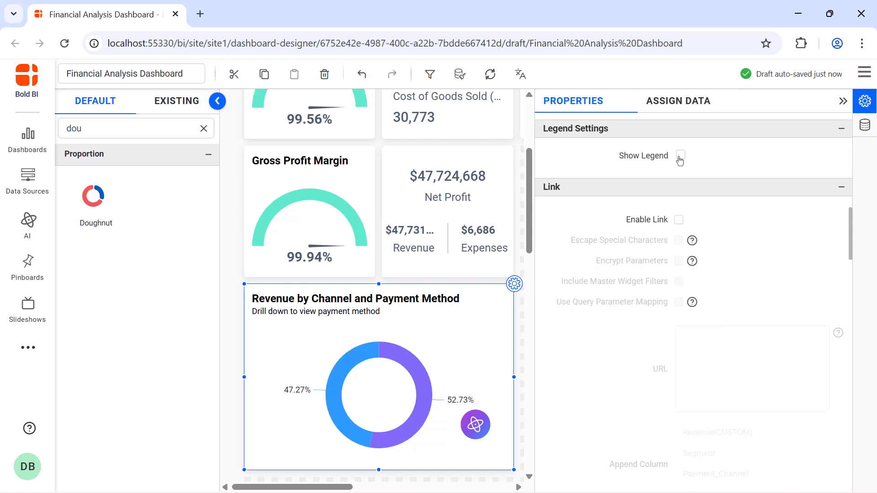
left_click(680, 156)
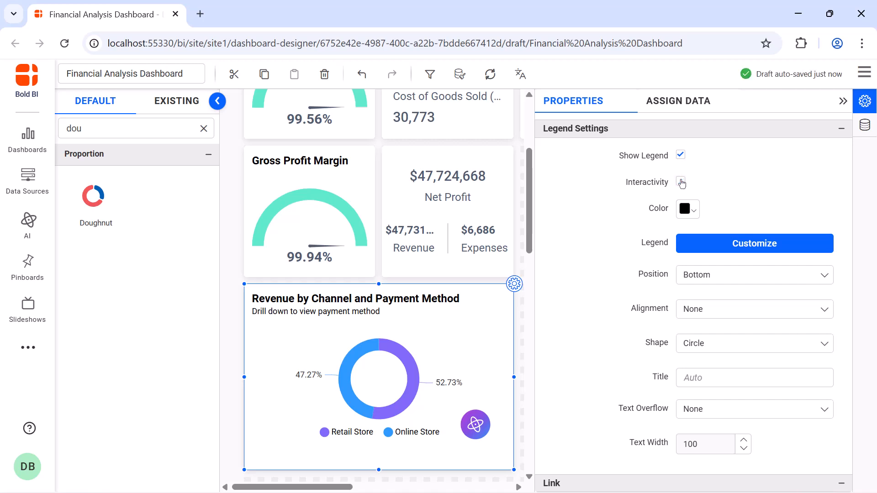
Customize the legend entries, naming Retail Store "Retail Store Sales" and Online Store "Online Sales".
left_click(722, 237)
left_click(553, 196)
type("Retail Store Sales")
left_click(545, 227)
type("Online Sales")
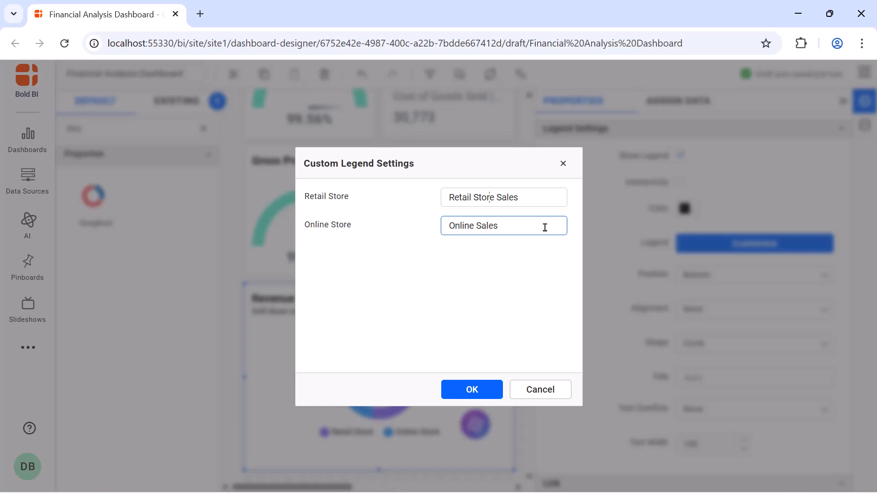
left_click(467, 390)
Set the legend position to Top and its shape to Series Type.
left_click(731, 280)
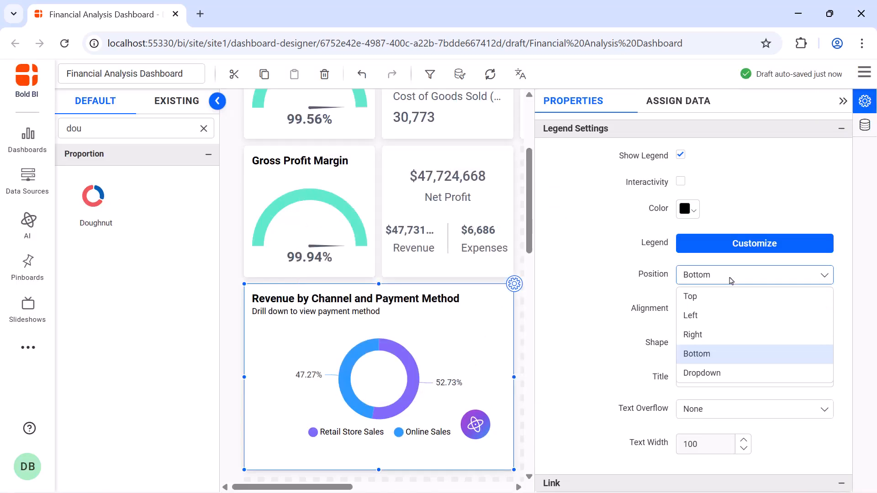
left_click(731, 295)
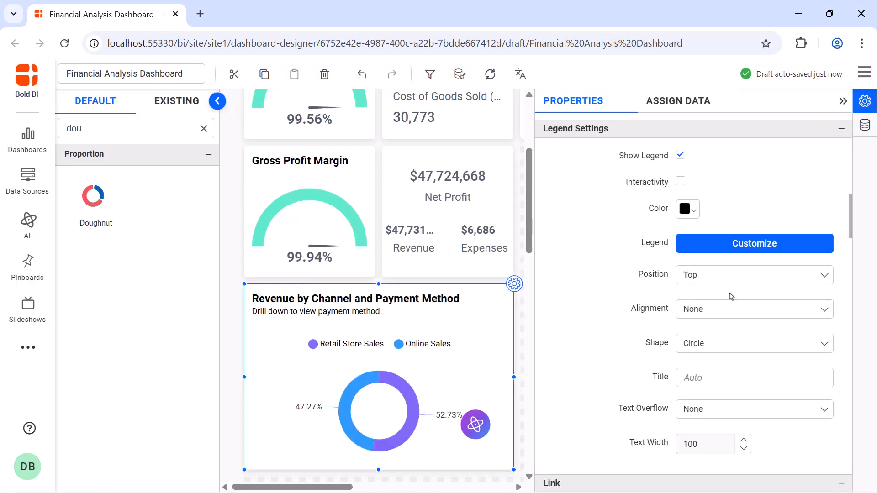
left_click(735, 343)
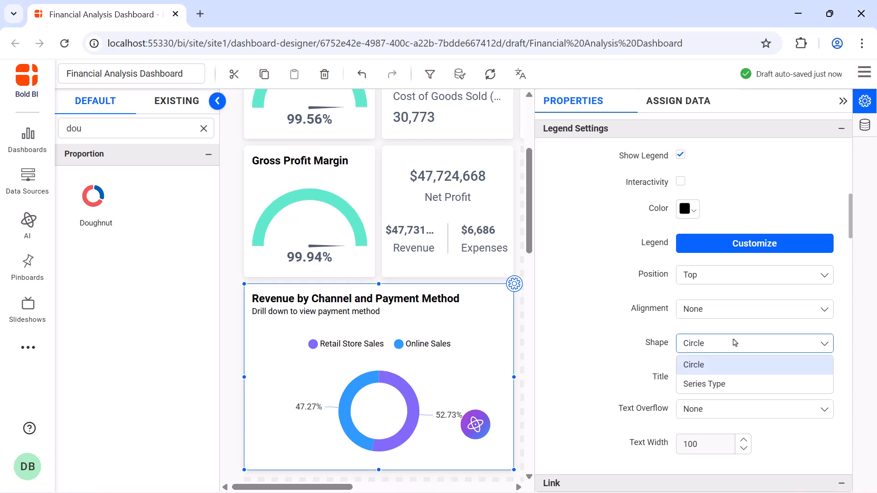
left_click(739, 386)
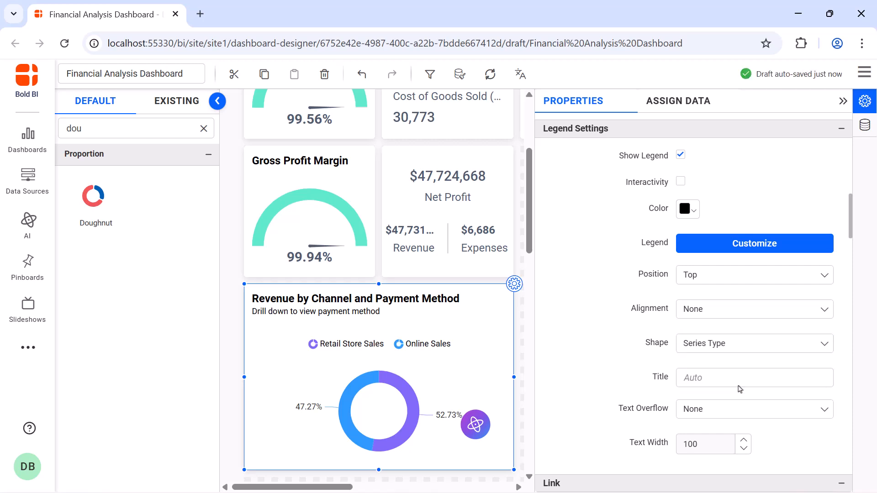
Customize the segment colors in the advanced settings, using dark green for Retail Store and brown for Online Store.
scroll(740, 388, "down", 5)
left_click(679, 166)
left_click(407, 188)
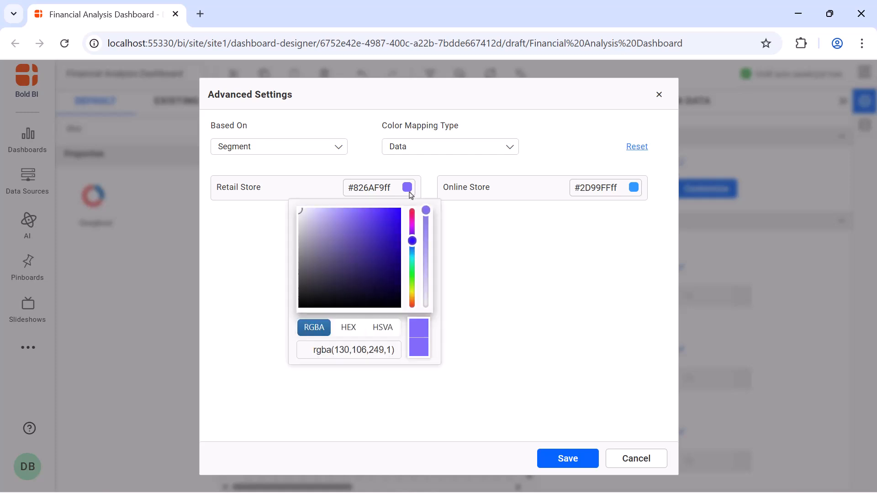
left_click_drag(412, 247, 414, 268)
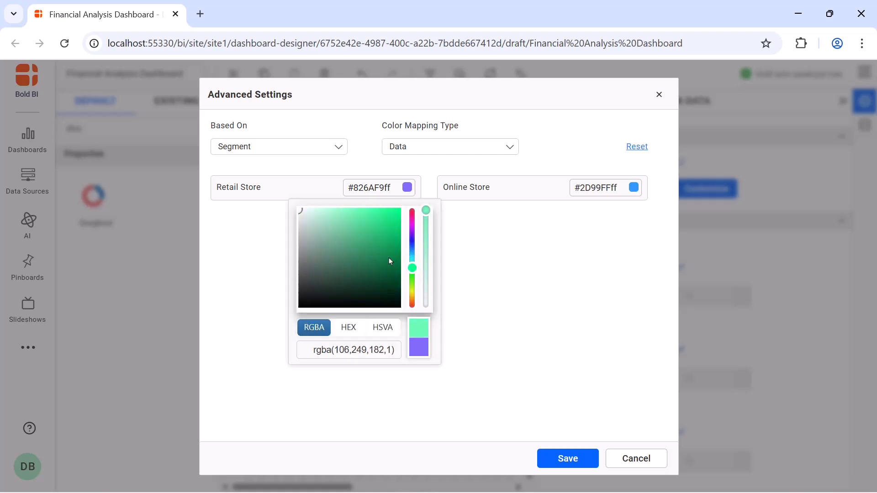
left_click(375, 255)
left_click(634, 187)
left_click_drag(639, 242, 639, 300)
left_click(603, 253)
left_click(584, 458)
Turn off auto font size for the legend and the legend title, and set both font sizes to 12.
scroll(684, 194, "down", 3)
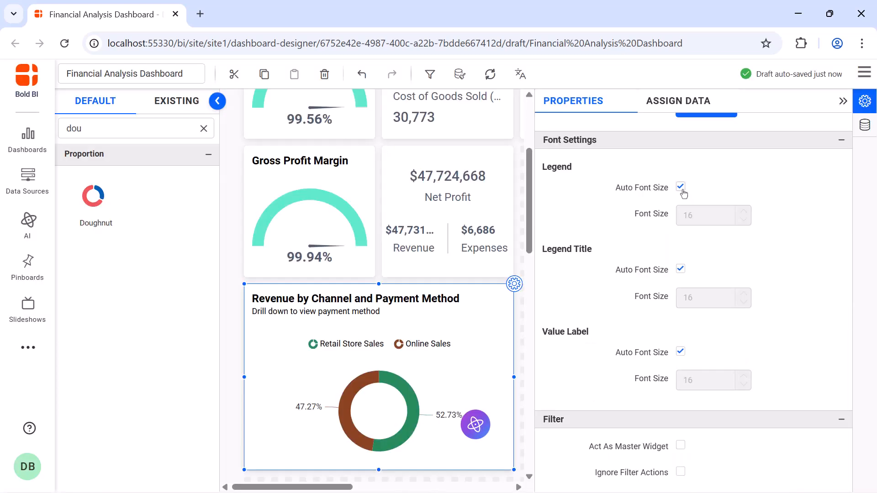
left_click(682, 187)
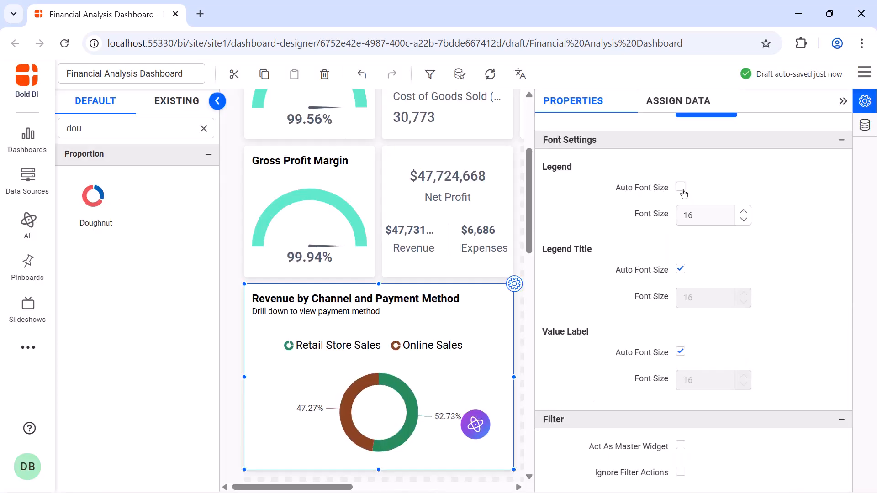
double_click(698, 214)
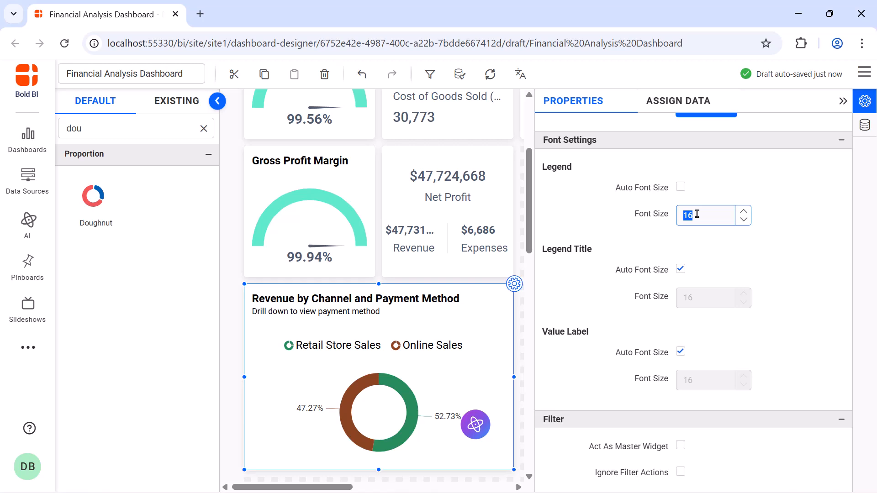
type("12")
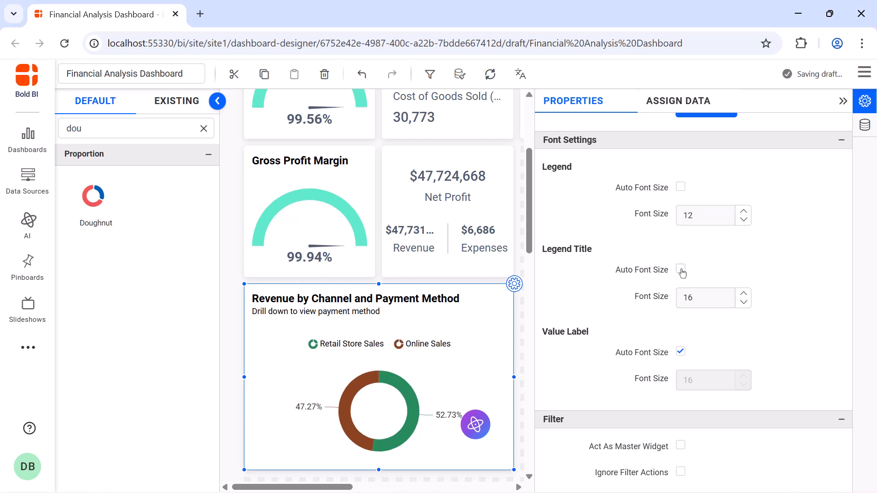
left_click(680, 269)
double_click(702, 298)
type("12")
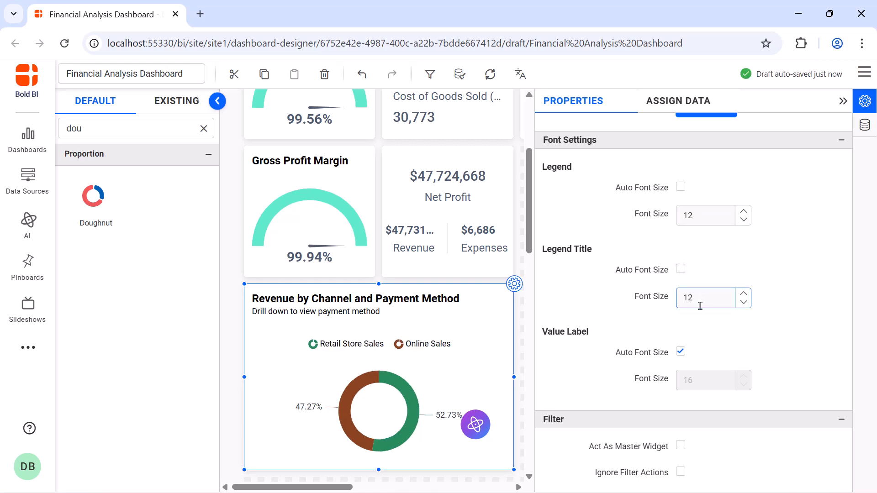
Turn off auto font size for the doughnut chart's value label and set its font size to 12.
left_click(681, 351)
double_click(700, 379)
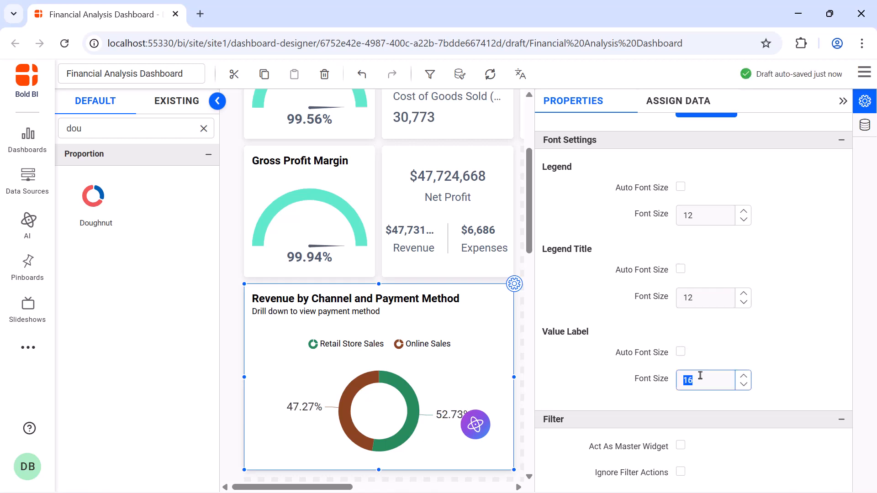
type("12")
Turn off the doughnut widget's title auto font size and set the title font size to 16.
scroll(701, 375, "up", 10)
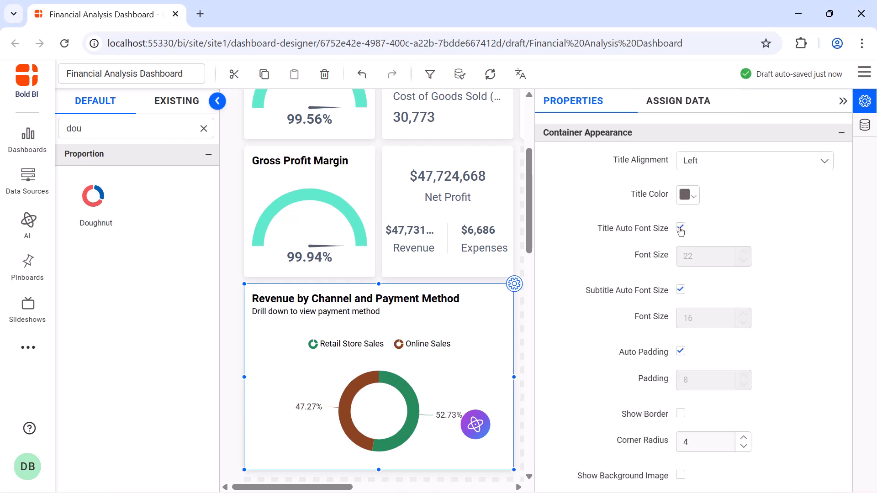
left_click(681, 228)
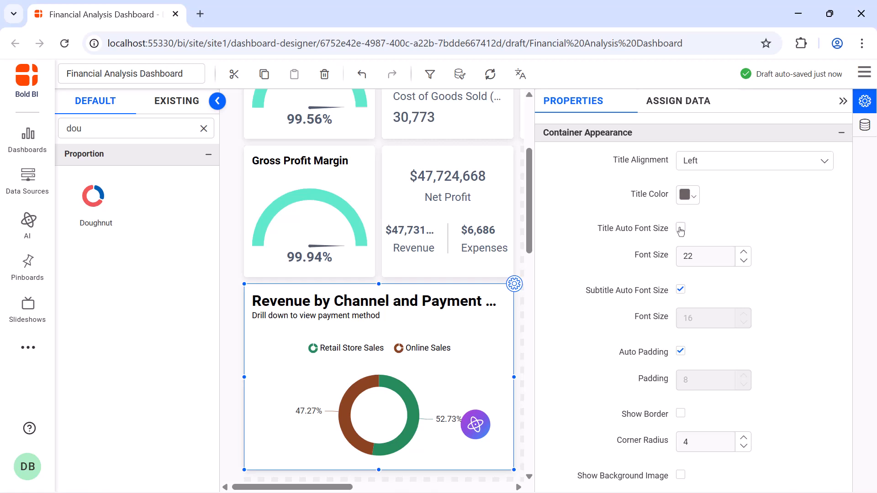
double_click(694, 254)
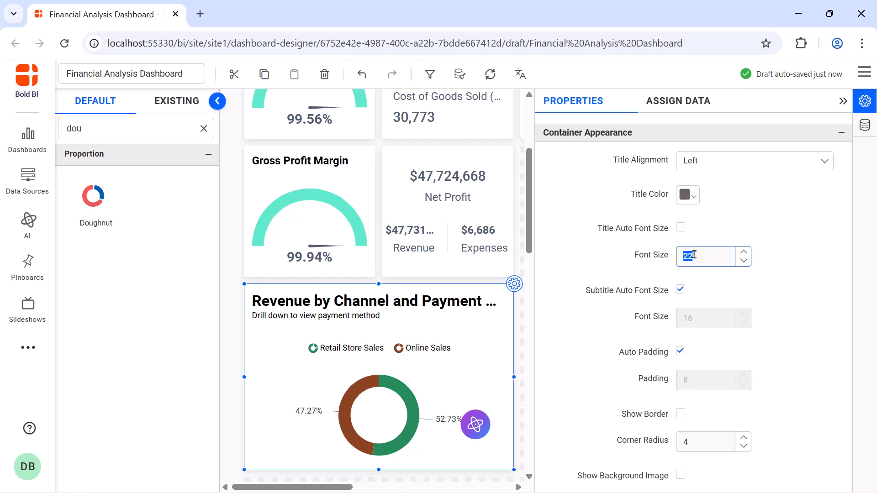
type("16")
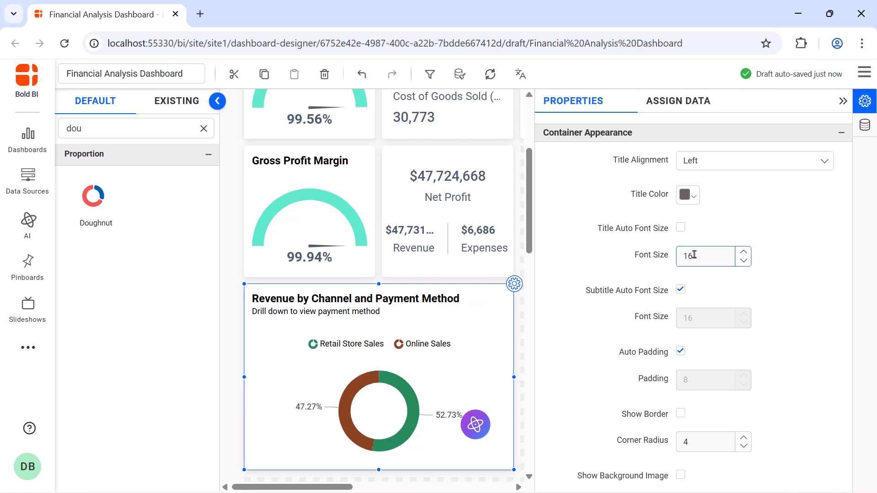
left_click(842, 102)
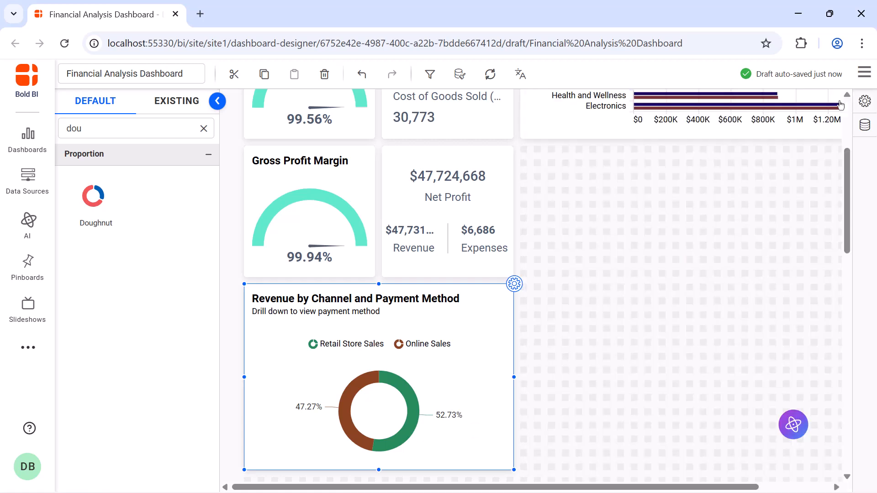
Add a Combine Widget filling the empty area beside the KPI card and doughnut chart.
left_click(204, 129)
type("combi")
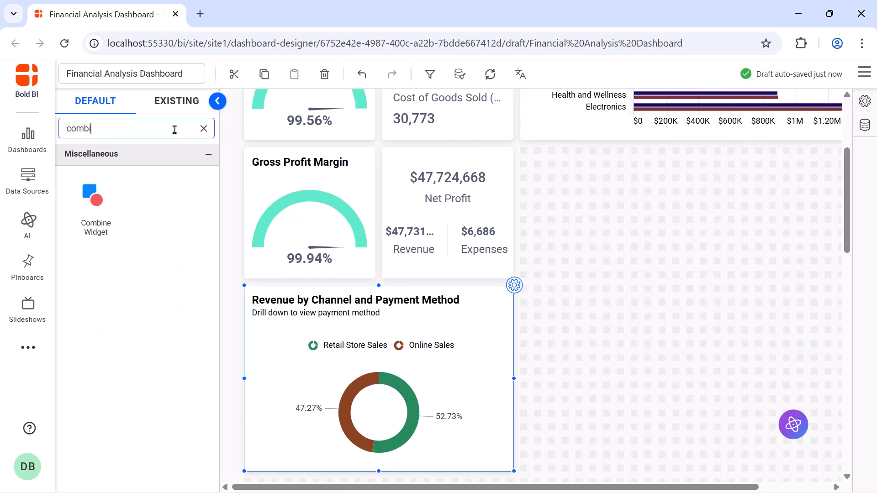
left_click_drag(96, 197, 827, 467)
Place a Column chart inside the Combine Widget, enlarged to its full width and about two-thirds of its height.
left_click(203, 128)
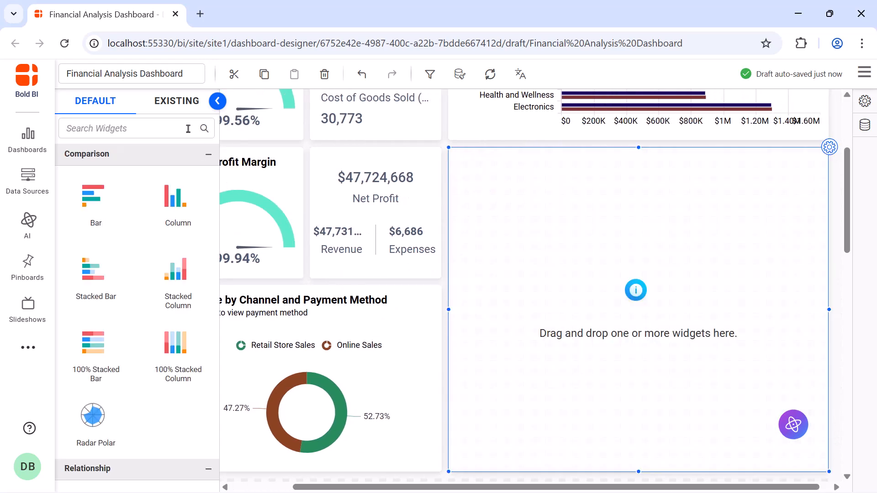
type("column")
left_click_drag(94, 196, 456, 158)
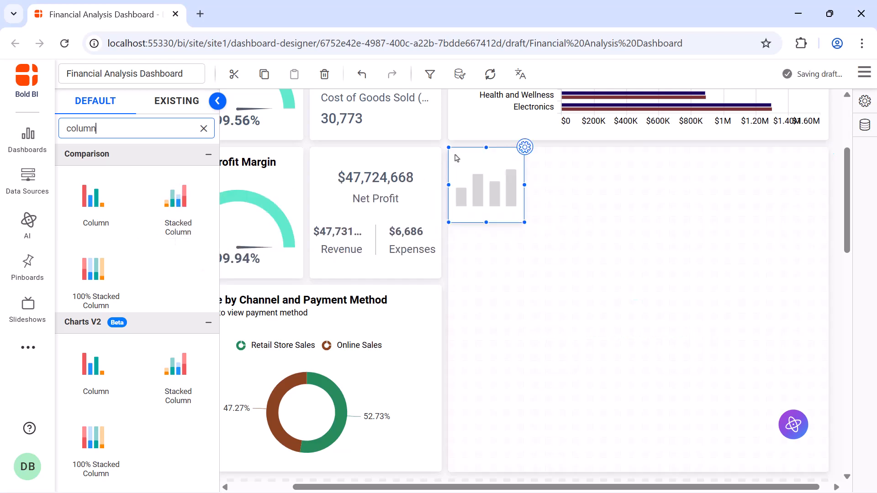
left_click_drag(523, 222, 826, 371)
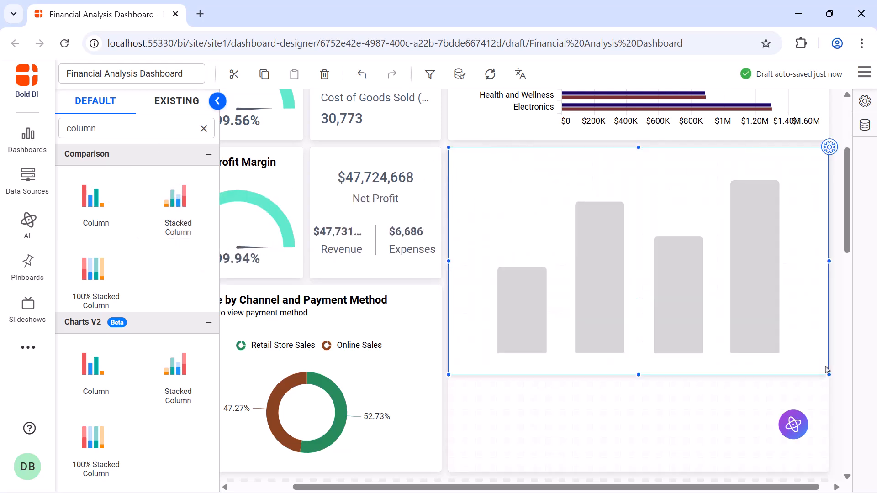
Name the column chart "Accounts Receivable vs. Accounts Payable by Month".
left_click(826, 174)
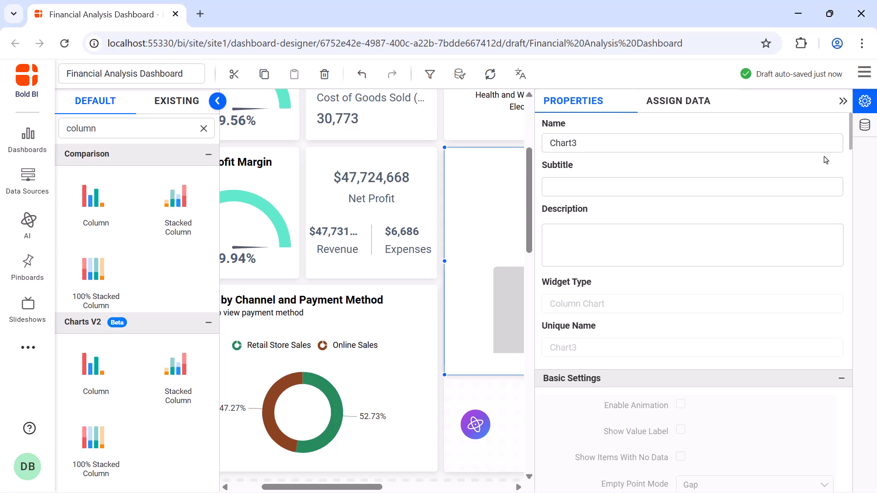
left_click(820, 145)
key("ctrl+a")
key("BackSpace")
type("Accounts Receivable vs. Accounts Payable by Month")
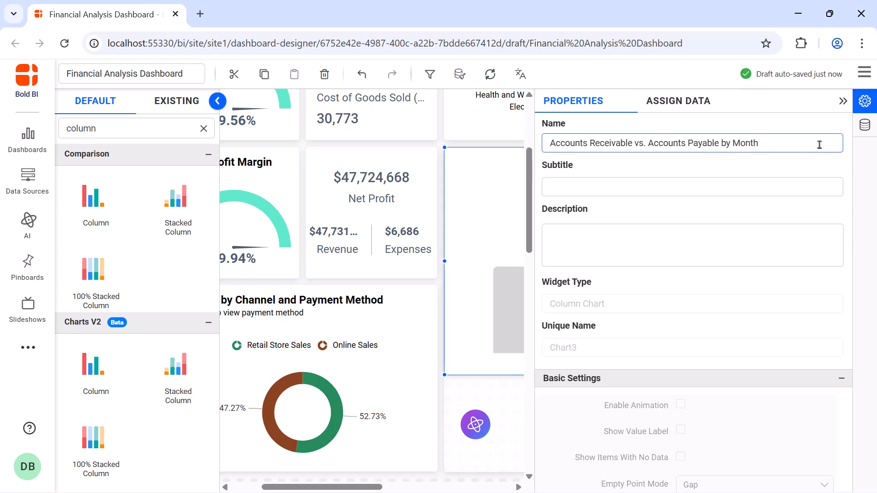
Assign the Account_Receivable measure to the chart's values and rename it "Account Receivable".
left_click(679, 101)
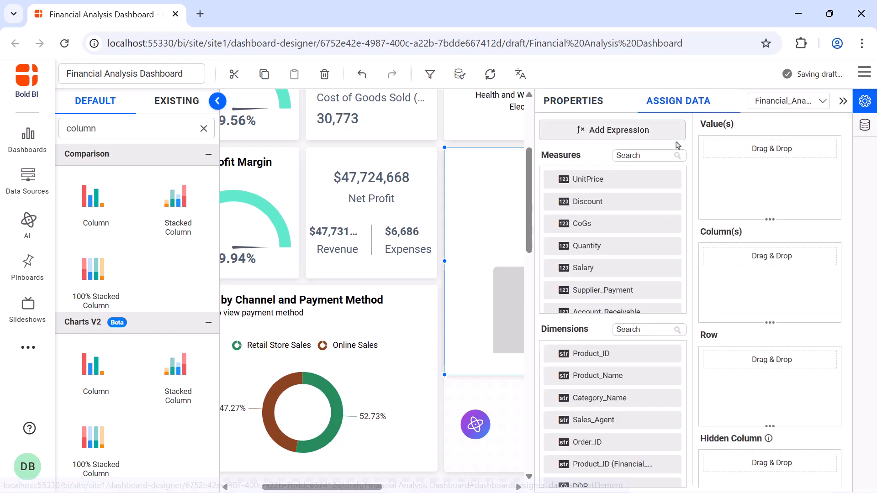
left_click(670, 155)
type("acc")
left_click_drag(652, 179, 722, 163)
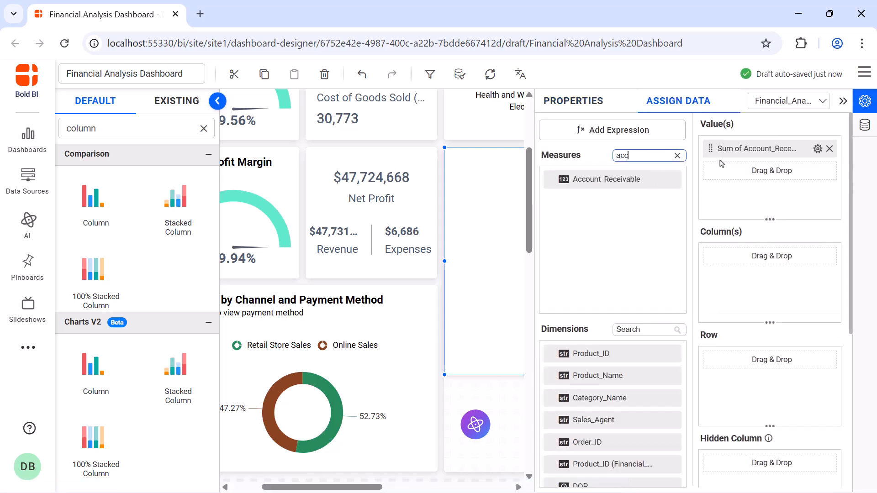
left_click(817, 150)
left_click(817, 172)
type("Account Receivable")
key("Return")
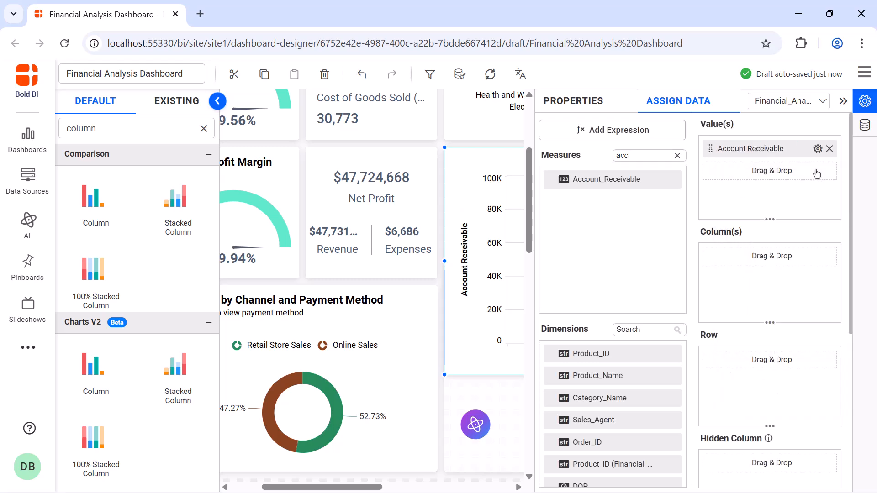
Format the Account Receivable value as Currency.
left_click(818, 149)
left_click(768, 391)
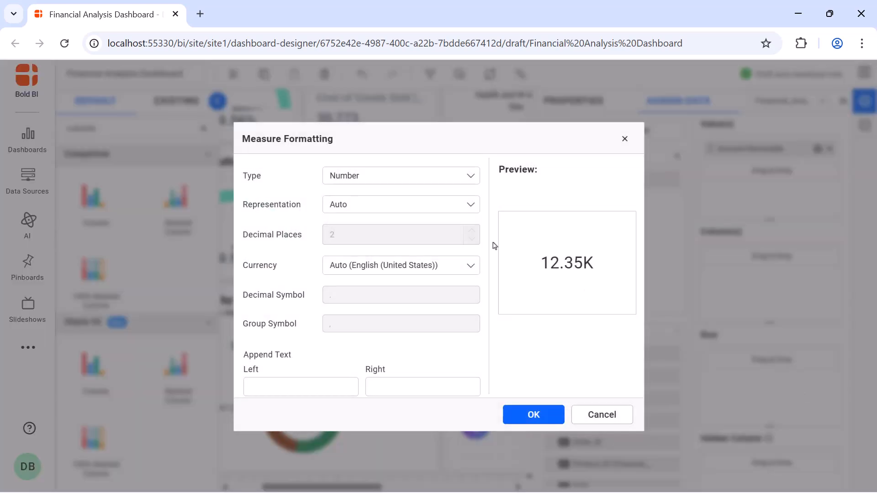
left_click(402, 176)
left_click(405, 222)
left_click(534, 415)
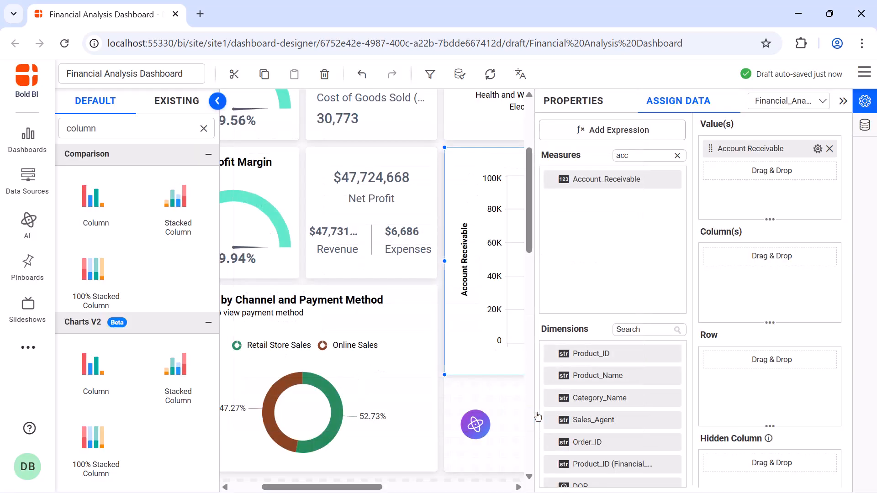
Assign the Supplier_Payment measure as a second chart value and rename it "Accounts Payable".
left_click(640, 155)
key("BackSpace")
key("BackSpace")
key("BackSpace")
type("su")
left_click_drag(603, 179, 711, 182)
left_click(818, 170)
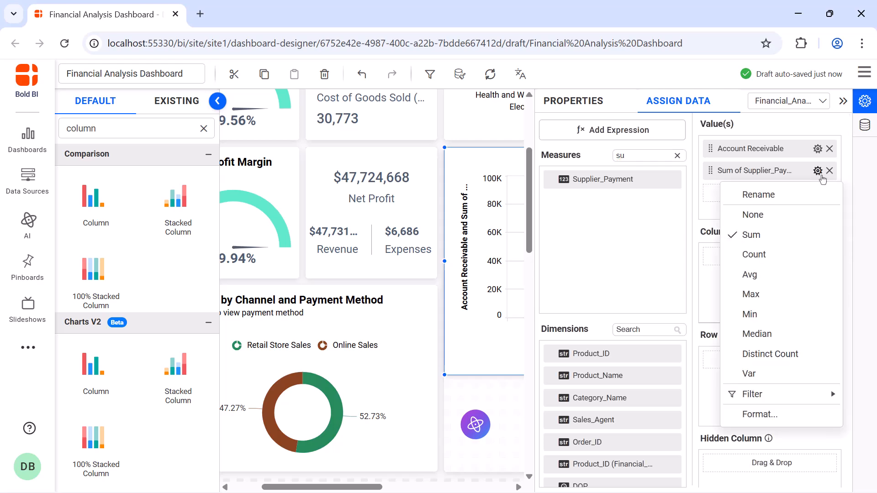
left_click(822, 195)
type("Accounts Payable")
key("Return")
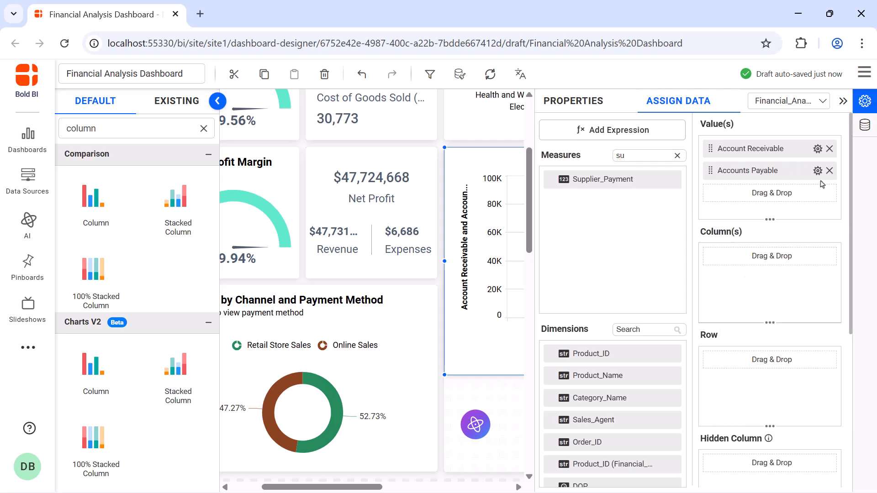
Format the Accounts Payable value as Currency.
left_click(818, 171)
left_click(795, 414)
left_click(398, 177)
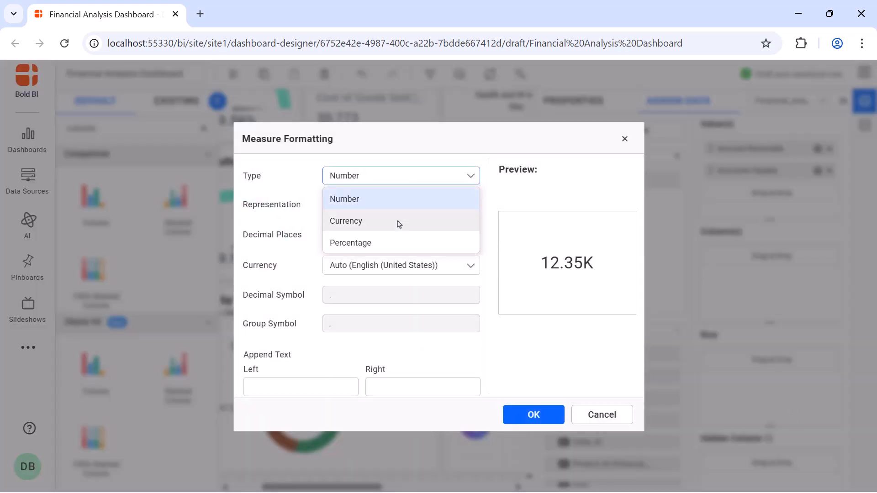
left_click(397, 221)
left_click(532, 414)
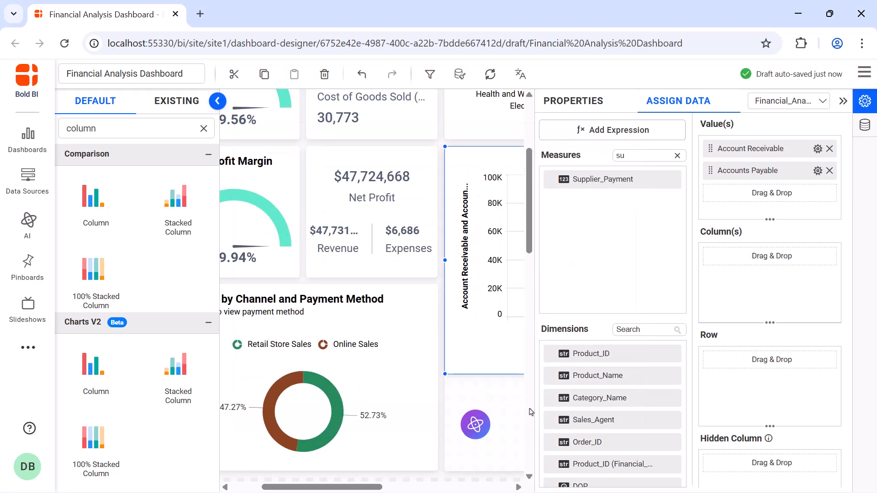
Assign the DOP date dimension to the chart's columns and group it by Month Year.
left_click(659, 330)
type("dop")
left_click_drag(656, 356, 731, 289)
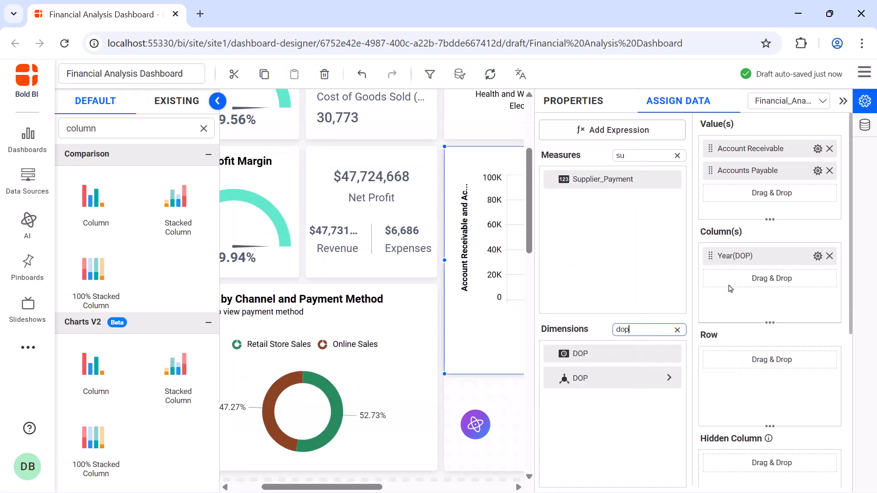
left_click(818, 256)
mouse_move(788, 424)
left_click(640, 297)
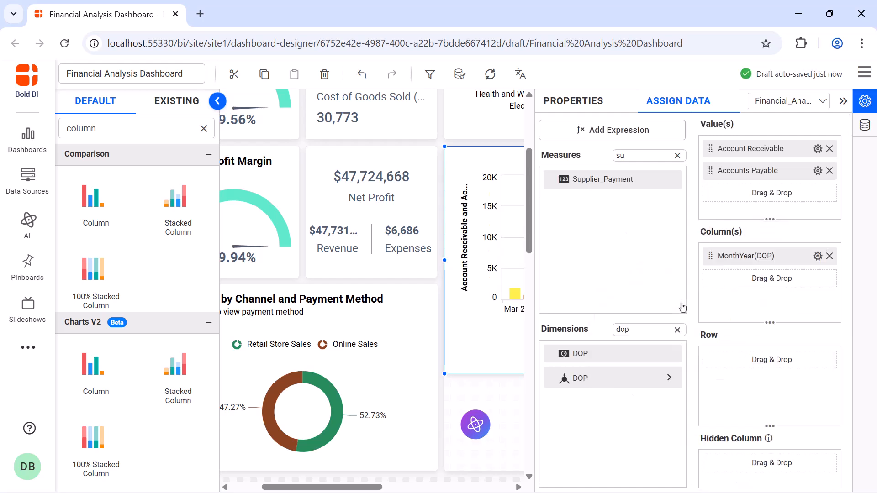
Apply a relative date filter to the DOP column with range Month and period Last 6 months.
left_click(818, 256)
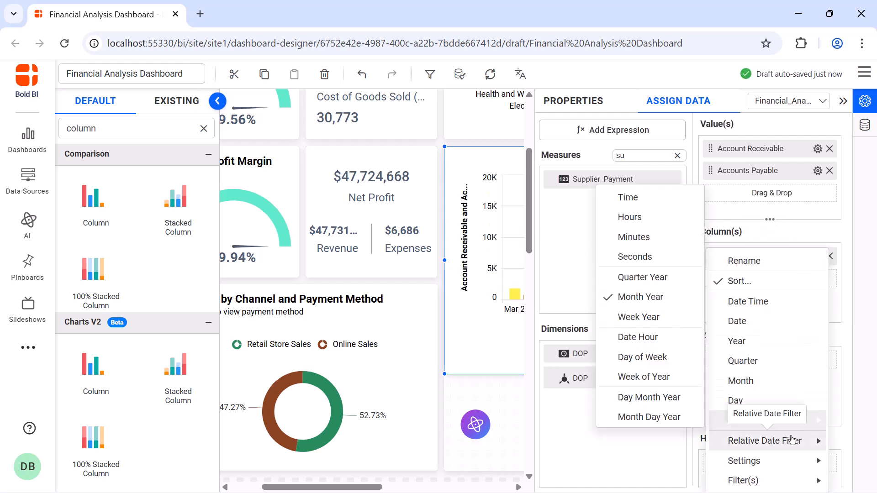
mouse_move(750, 441)
left_click(694, 442)
left_click(432, 215)
left_click(423, 280)
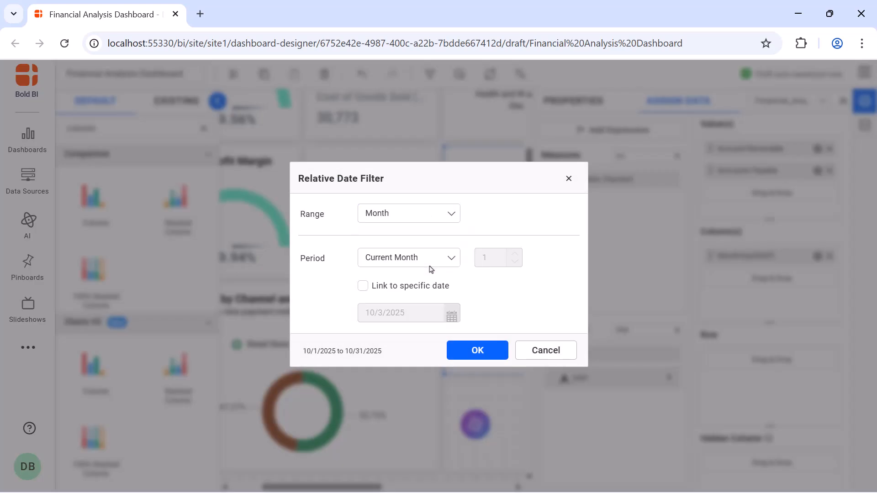
left_click(430, 258)
left_click(430, 309)
left_click(485, 258)
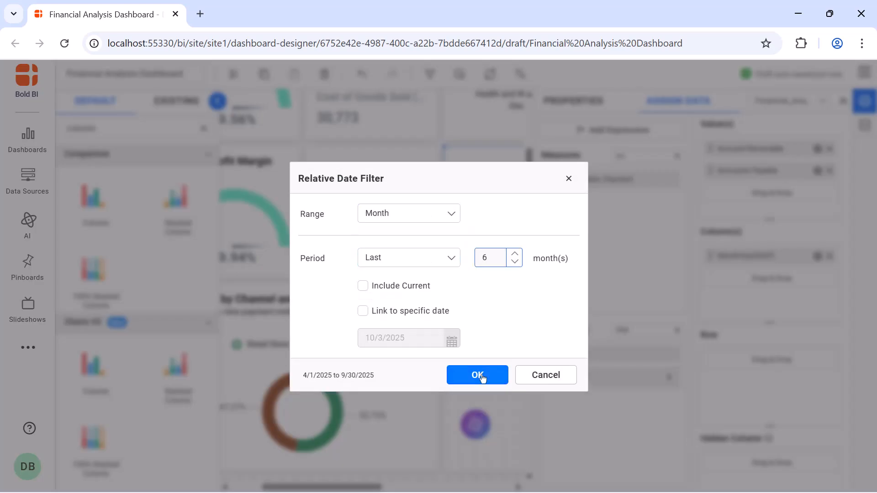
left_click(503, 374)
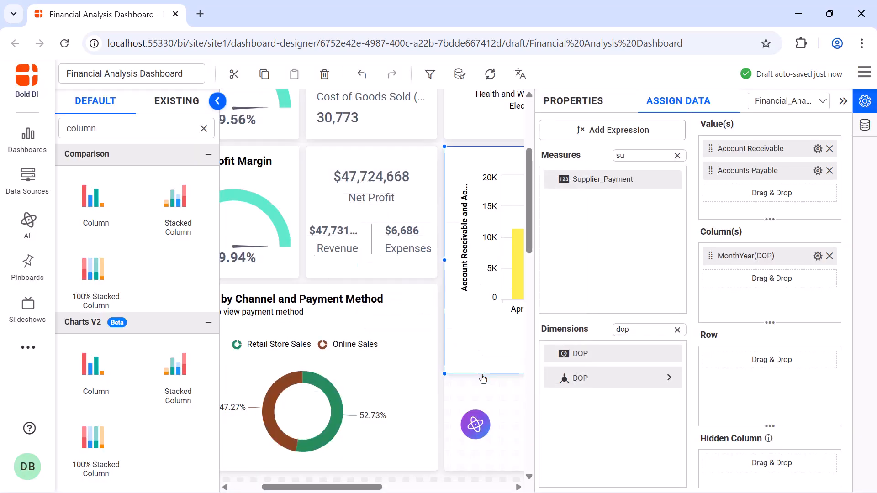
Enable animation and show value labels in the column chart's basic settings.
left_click(574, 101)
scroll(682, 203, "down", 4)
left_click(682, 197)
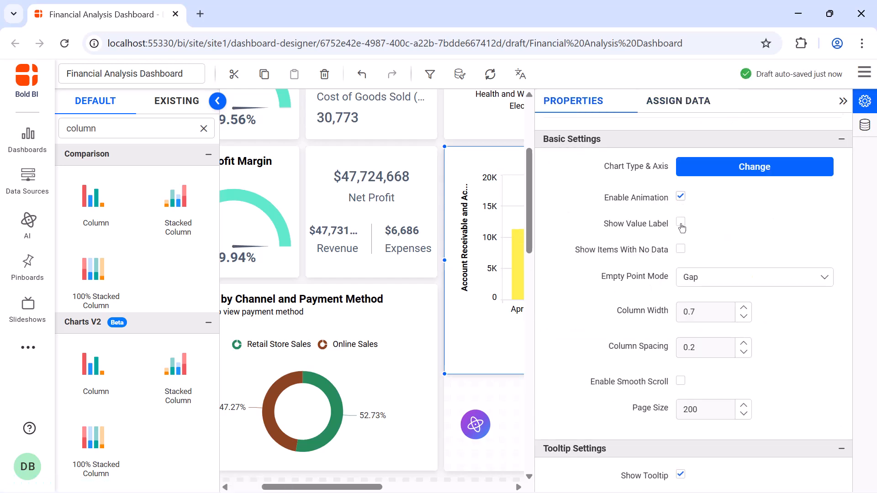
left_click(681, 224)
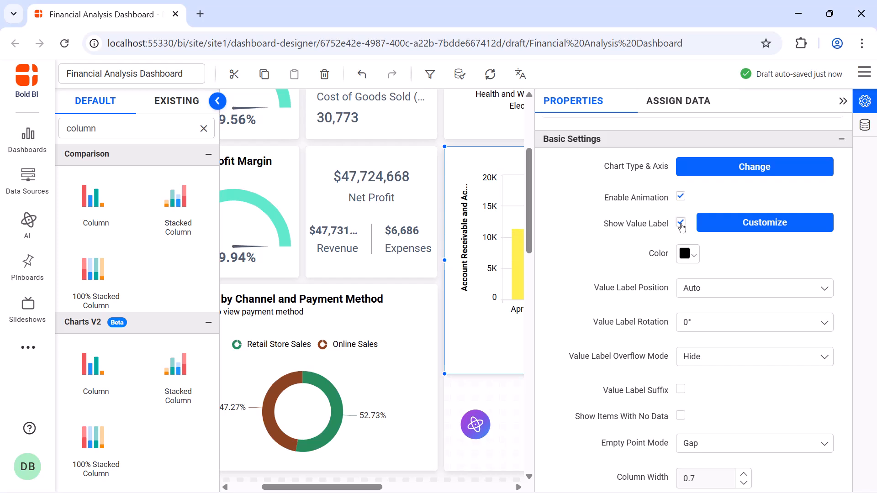
Set the column chart's legend position to Top and change the legend shape.
scroll(682, 183, "down", 5)
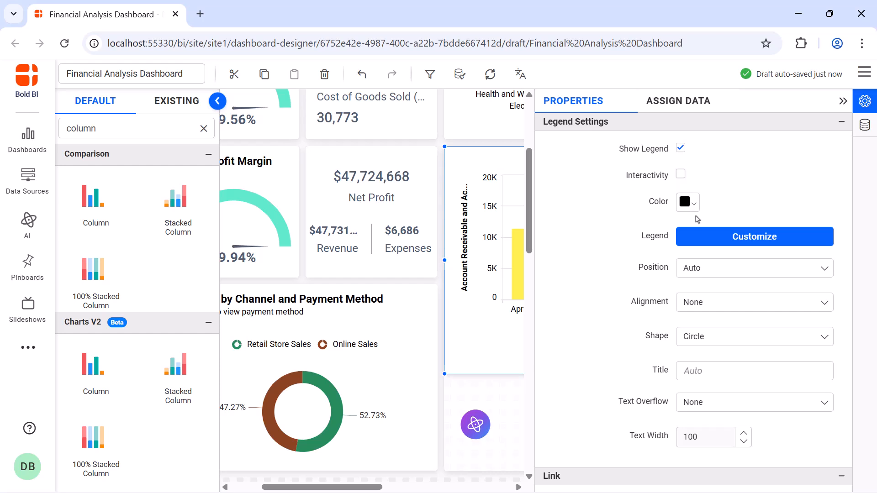
left_click(714, 268)
left_click(714, 309)
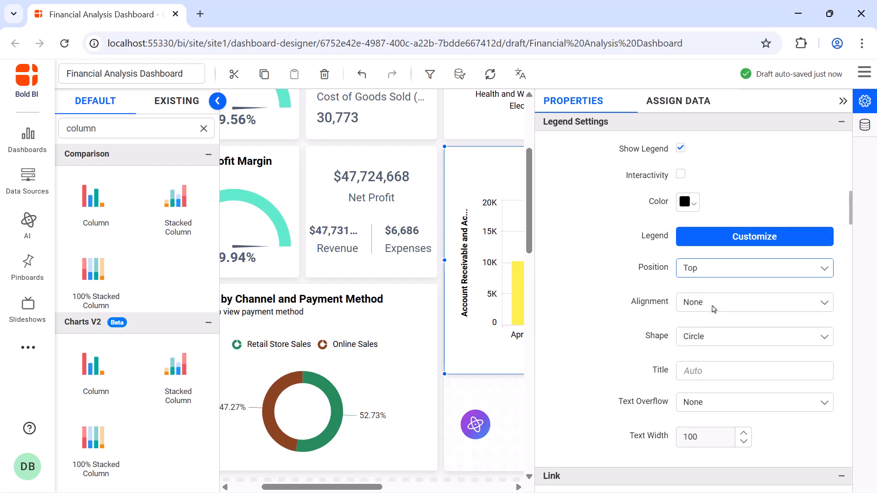
left_click(715, 336)
left_click(715, 375)
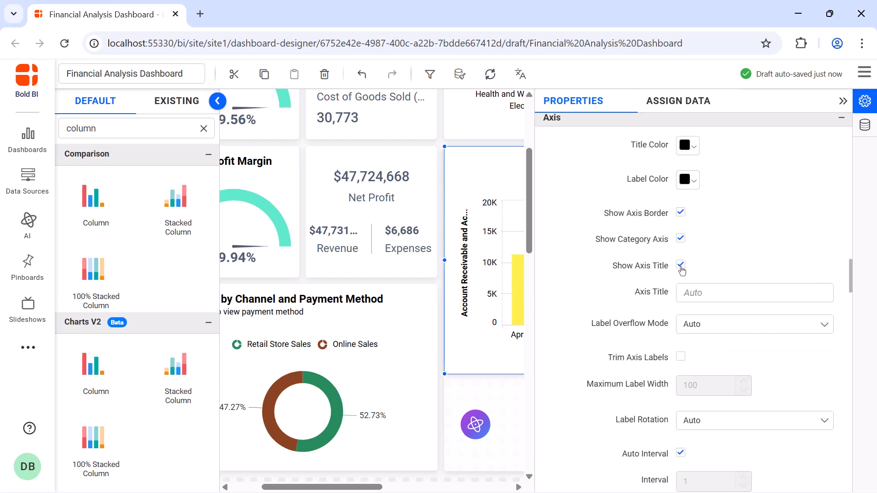
Hide the axis titles of both the category axis and the primary value axis.
left_click(682, 268)
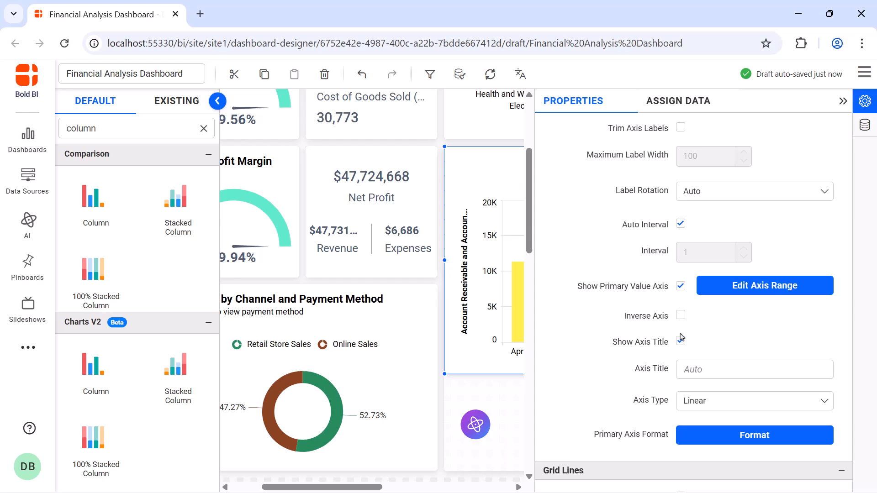
left_click(681, 340)
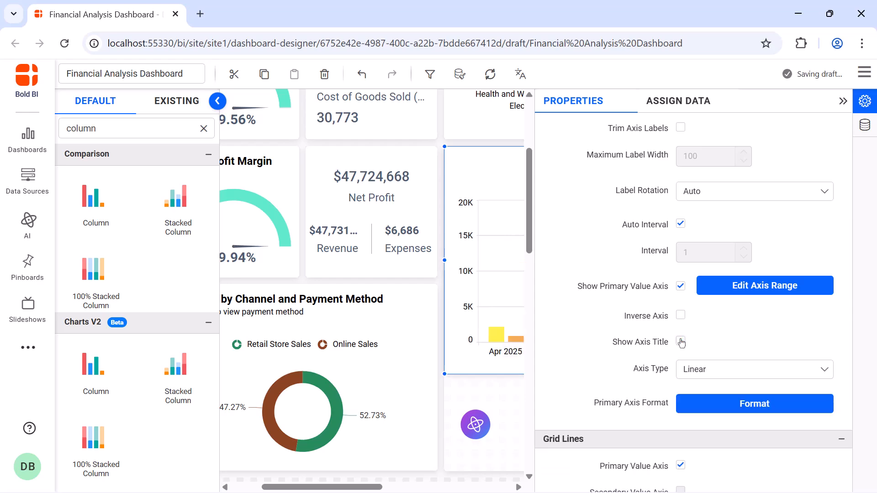
Format the column chart's primary value axis as Currency.
left_click(733, 405)
left_click(452, 176)
left_click(457, 220)
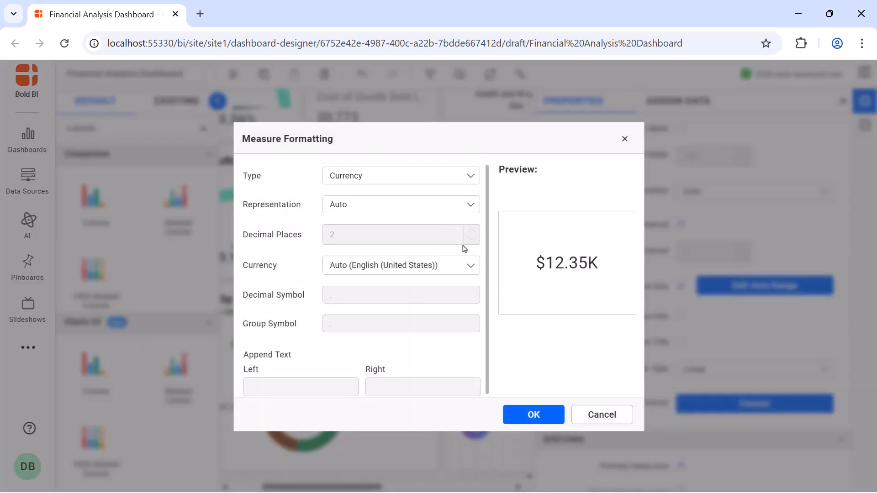
left_click(527, 415)
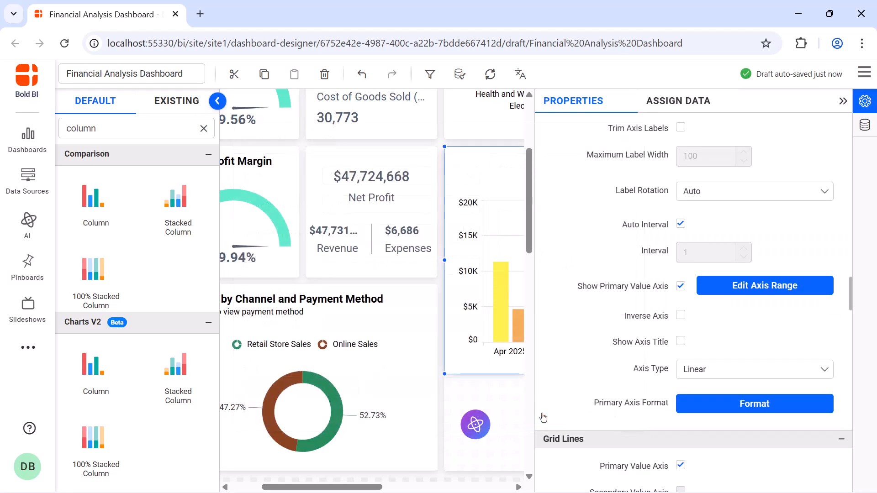
Color the chart's Account_Receivable series dark green and its Supplier_Payment series dark brown, rgba(107,64,50,1).
scroll(543, 417, "down", 5)
left_click(688, 210)
left_click(813, 296)
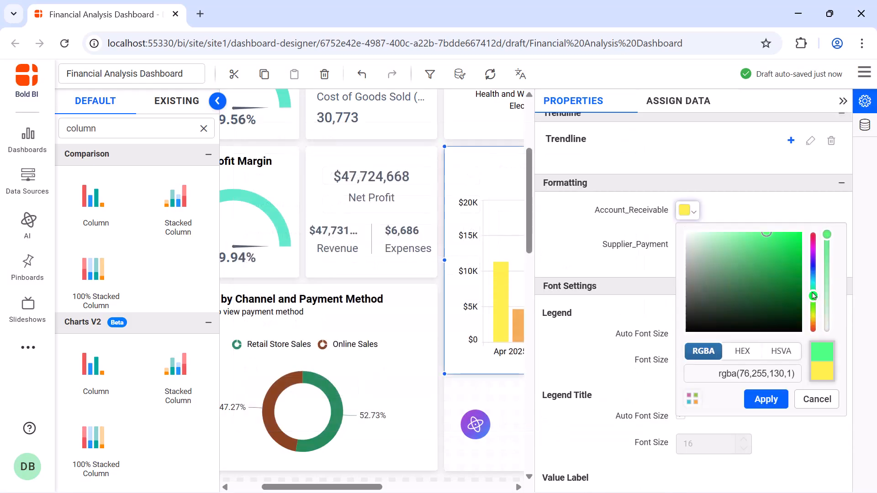
left_click(754, 294)
left_click(766, 399)
left_click(688, 245)
left_click(813, 364)
left_click(747, 324)
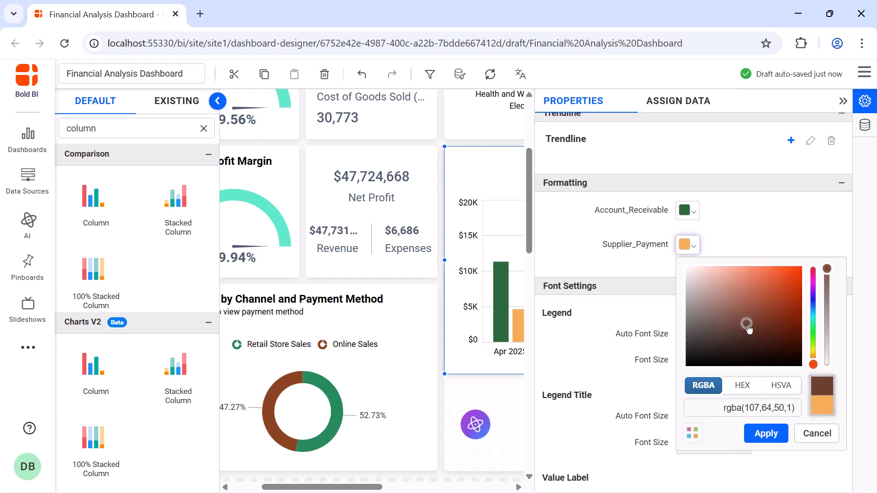
left_click(767, 433)
Turn off automatic font sizing for the column chart's legend and value labels and set both to 12.
scroll(760, 431, "down", 3)
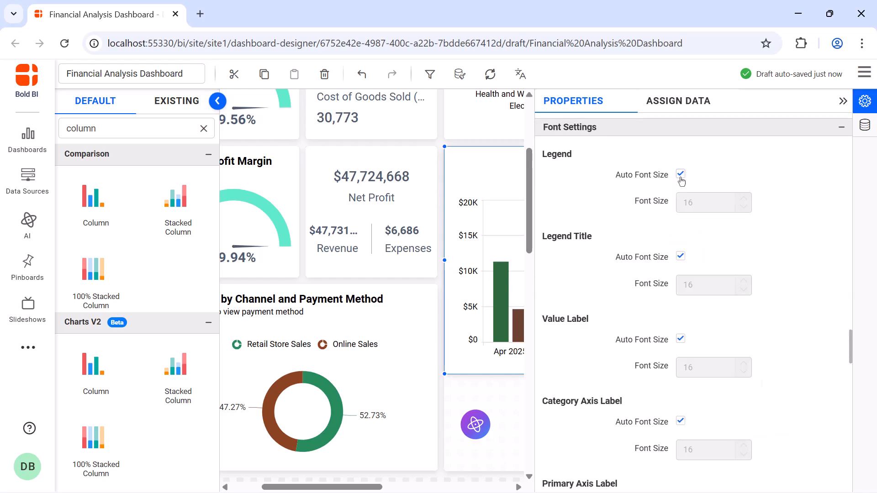
left_click(681, 175)
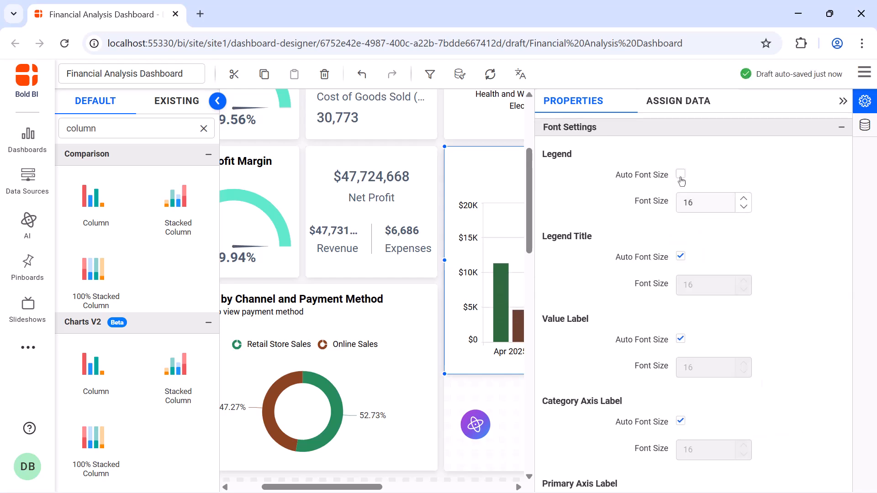
left_click(699, 200)
type("12")
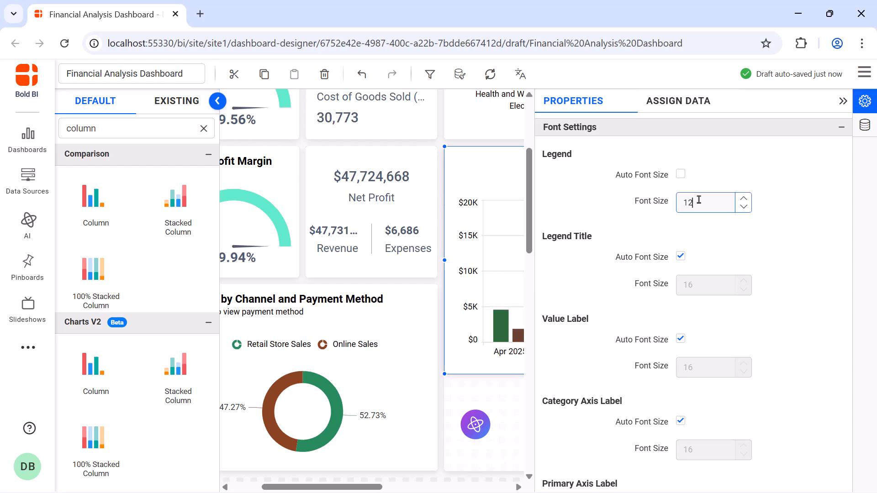
left_click(681, 339)
type("12")
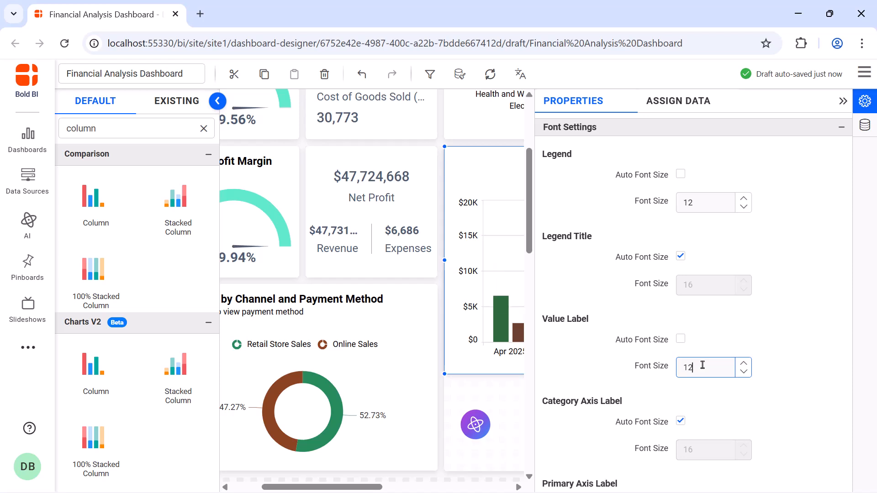
Turn off automatic font sizing for the category axis and primary axis labels and set both to 12.
left_click(681, 420)
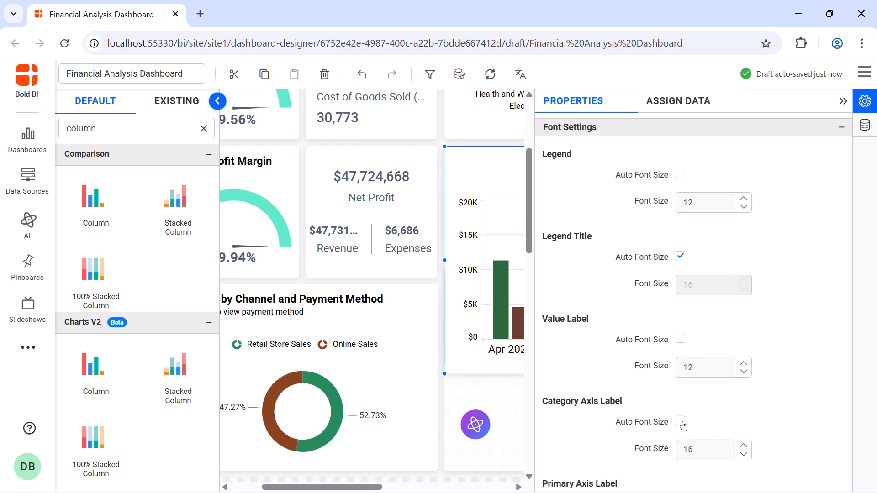
left_click(706, 448)
type("12")
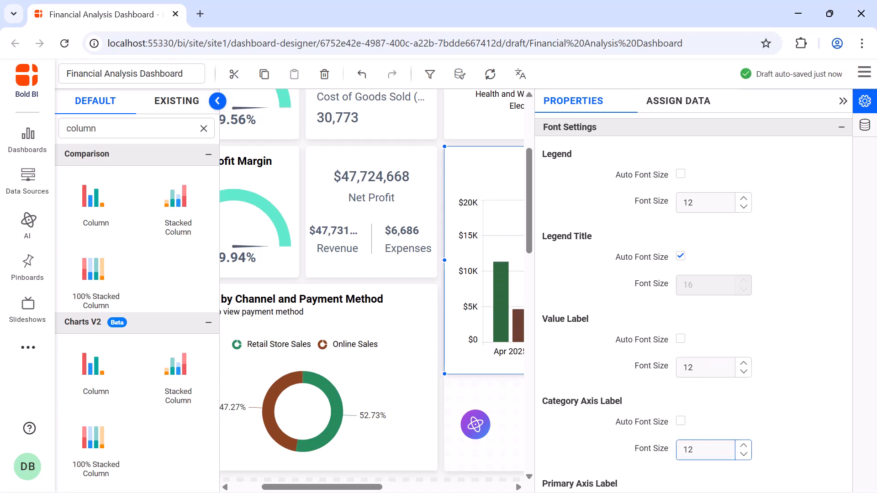
scroll(681, 347, "down", 3)
left_click(681, 345)
left_click(710, 372)
type("12")
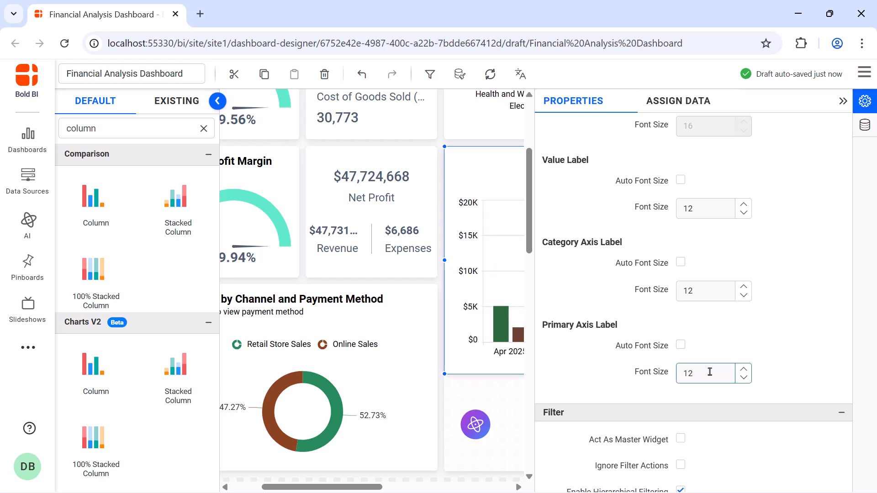
Set the column chart's title font size to 16 with auto sizing off, and show the widget header.
scroll(681, 224, "down", 6)
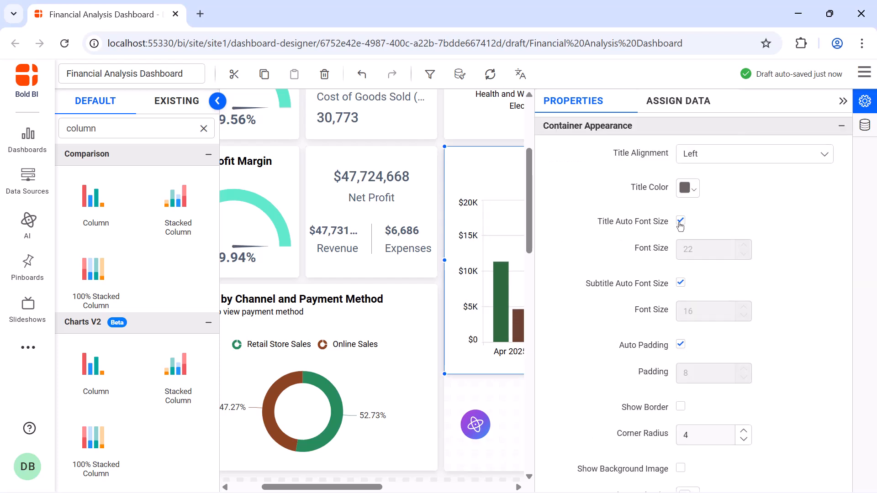
left_click(681, 222)
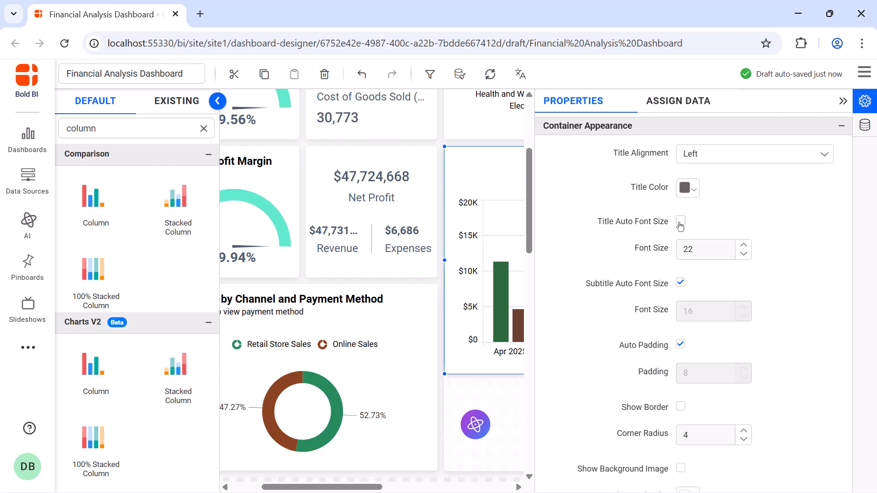
double_click(715, 249)
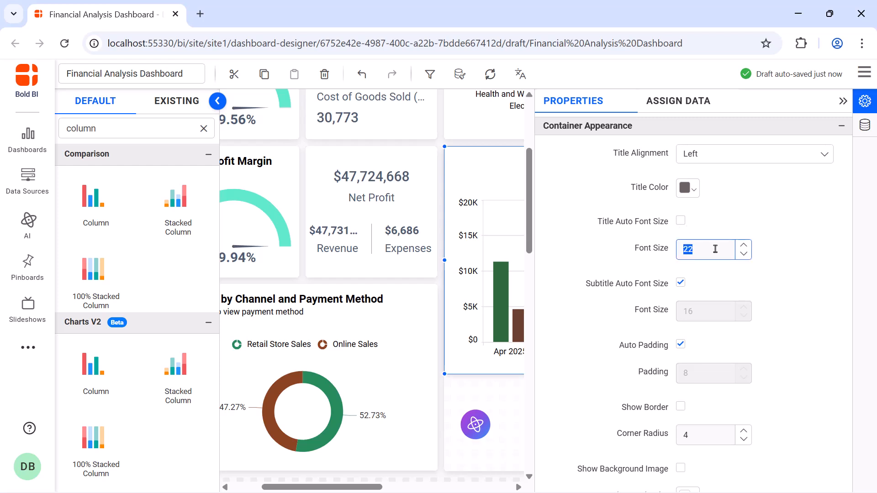
type("16")
scroll(715, 249, "down", 7)
left_click(681, 306)
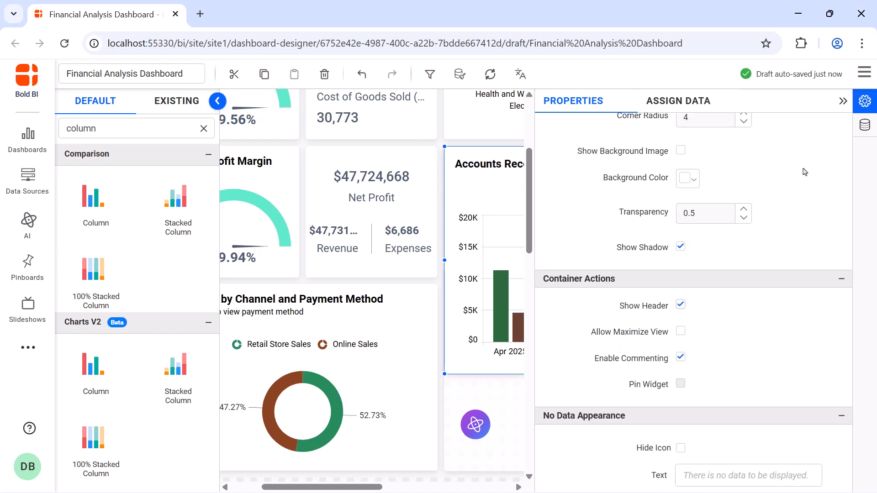
left_click(844, 106)
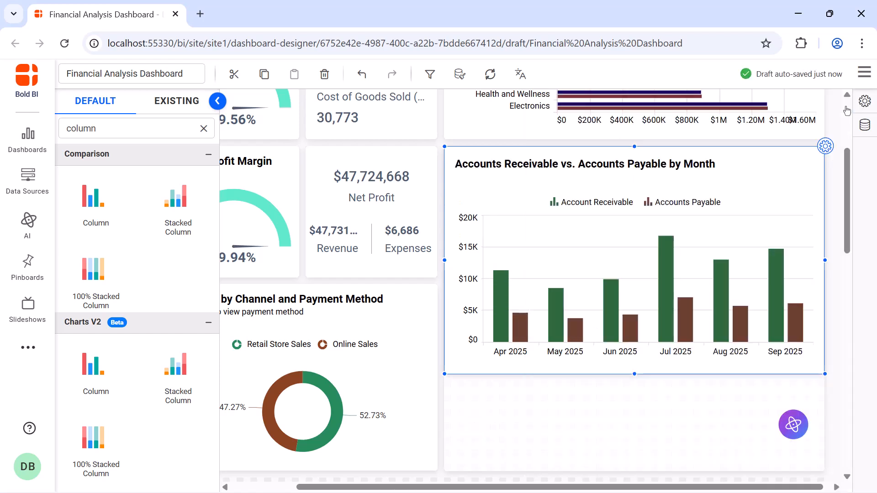
Add a Range Navigator below the Accounts Receivable vs. Accounts Payable chart and enlarge it to fill the empty space there.
left_click(204, 129)
left_click(152, 124)
type("ran")
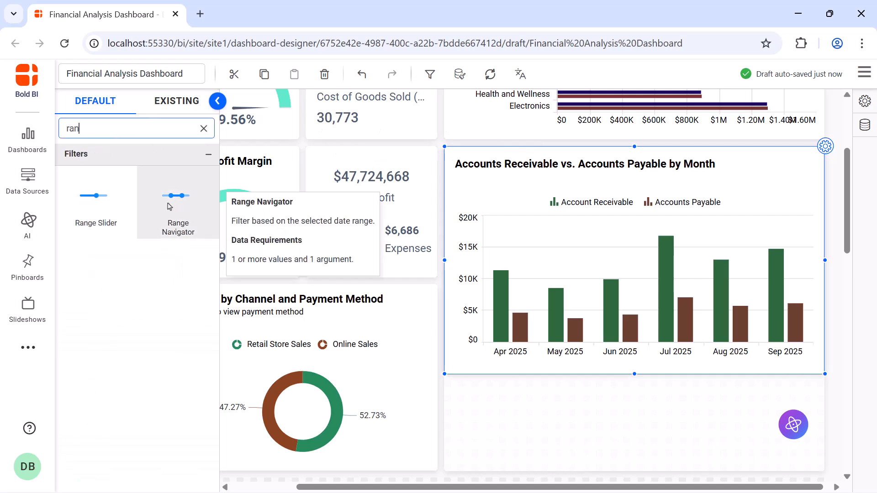
left_click_drag(176, 196, 443, 385)
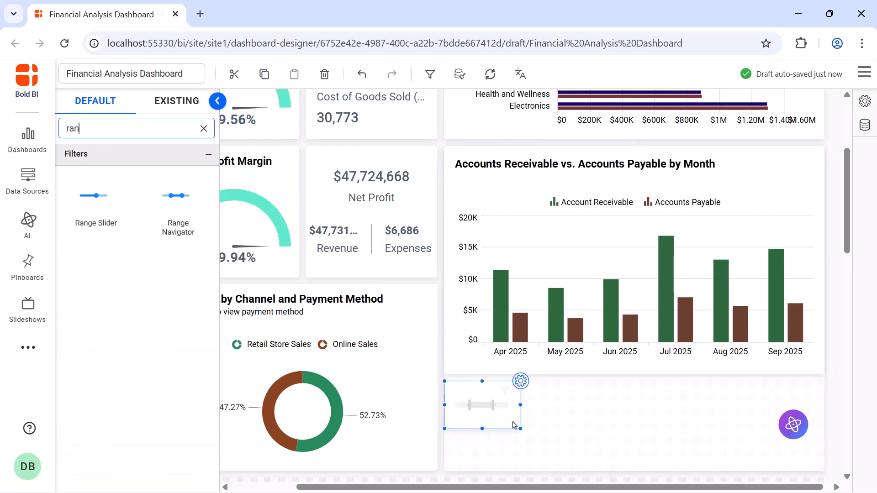
left_click_drag(513, 425, 816, 464)
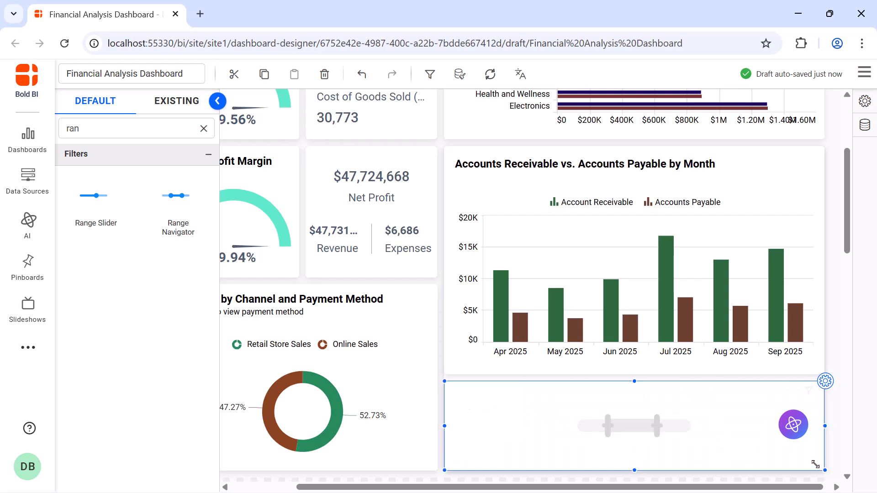
Rename the range navigator widget to "Revenue by Month".
left_click(825, 382)
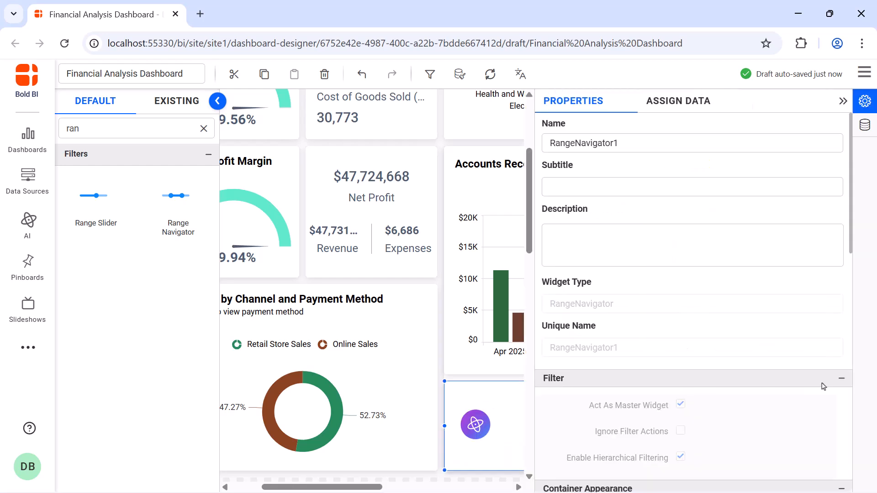
left_click(743, 144)
key("ctrl+a")
key("BackSpace")
type("Revenue by Month")
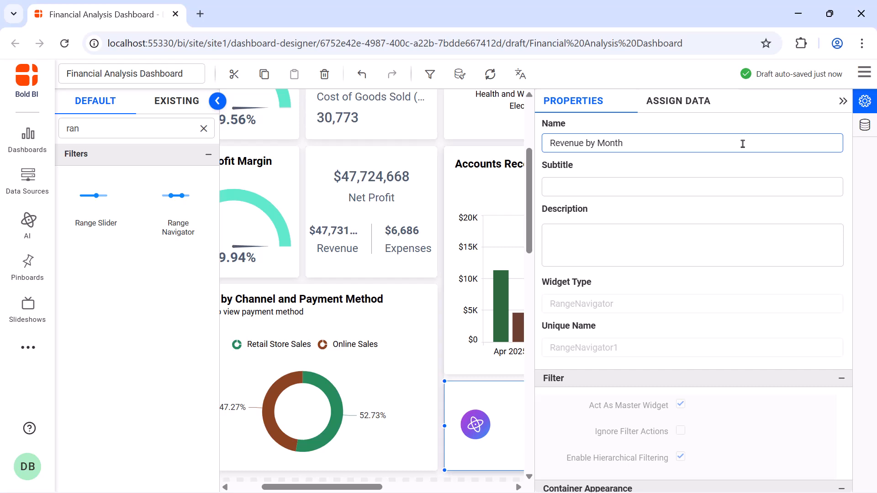
Assign Revenue as the range navigator's value and DOP as its argument, grouped by month and year.
left_click(679, 101)
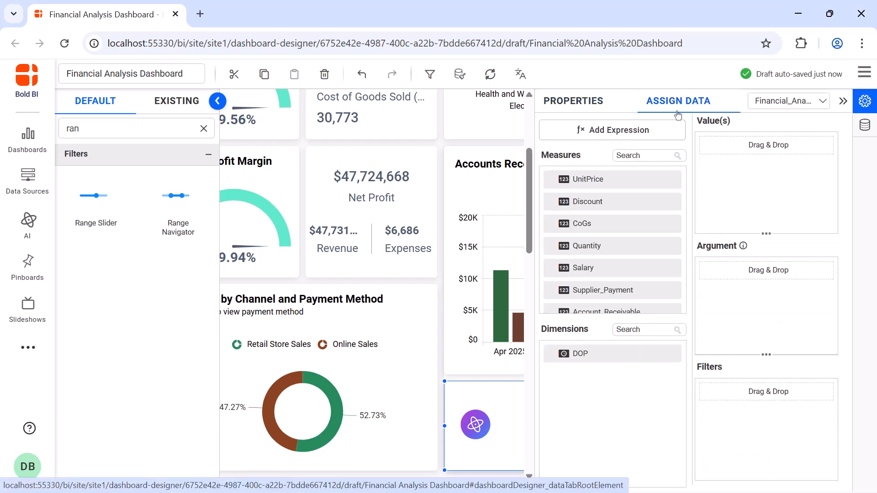
left_click(657, 155)
type("rev")
left_click_drag(654, 176, 723, 157)
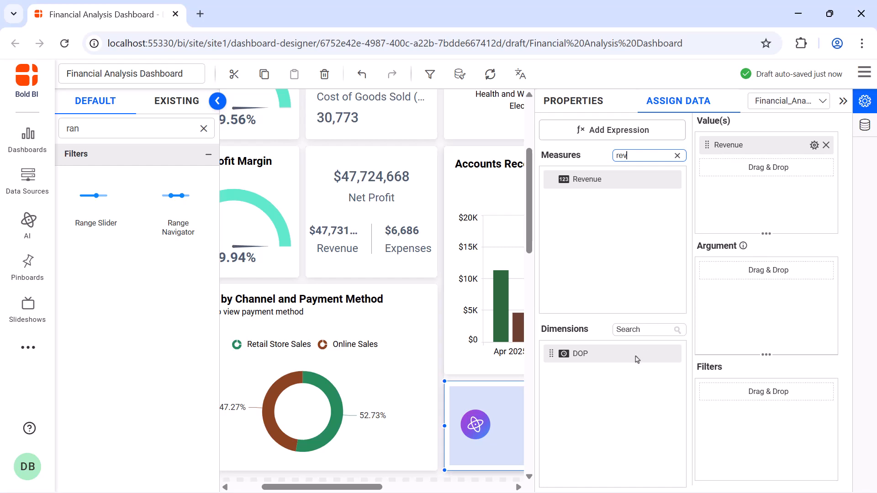
left_click_drag(634, 354, 714, 308)
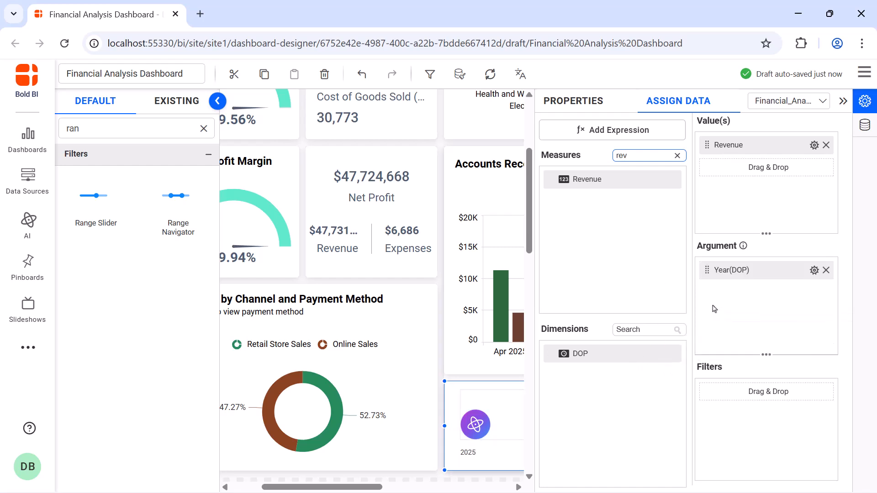
left_click(813, 271)
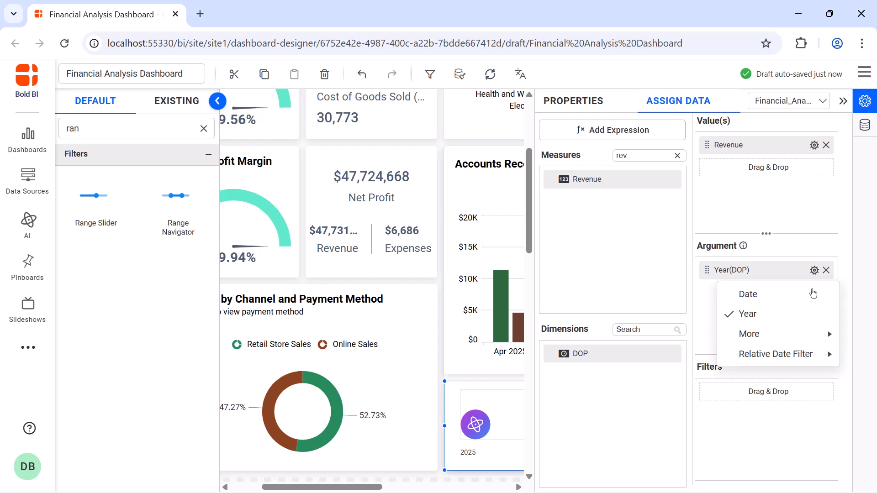
mouse_move(703, 333)
left_click(649, 355)
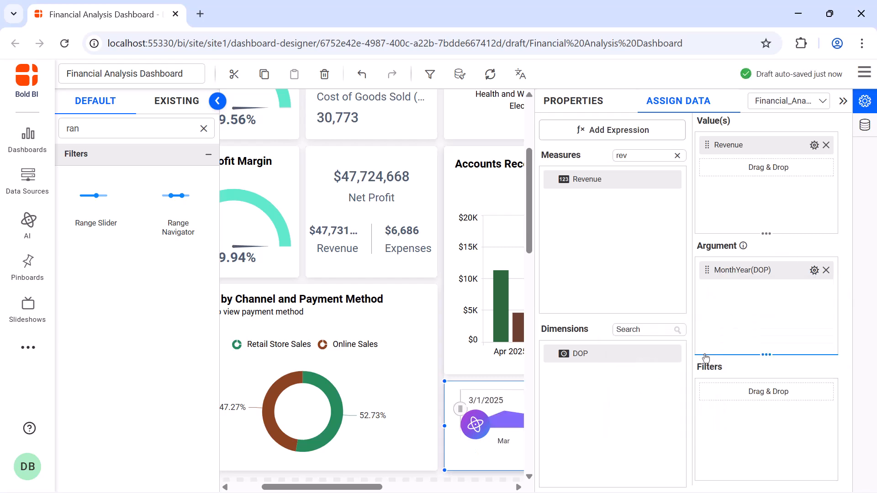
Change the range navigator's Revenue series color to light turquoise.
left_click(575, 101)
scroll(689, 259, "down", 3)
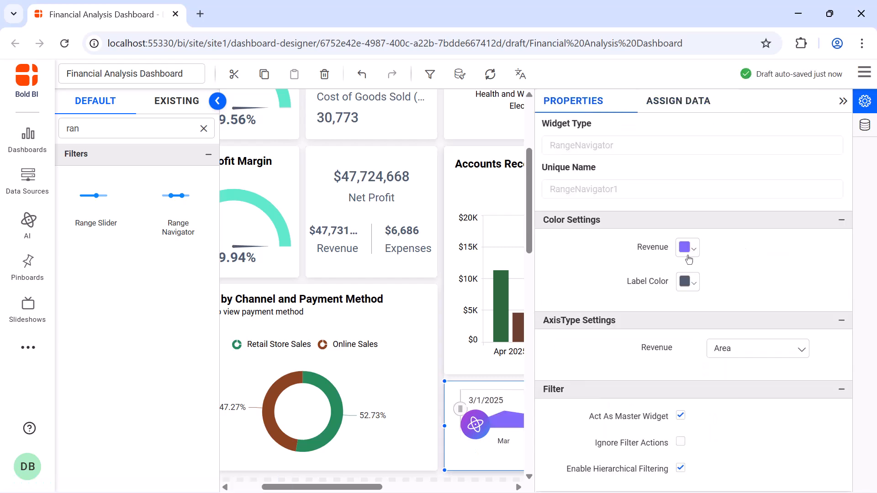
left_click(689, 260)
left_click(813, 322)
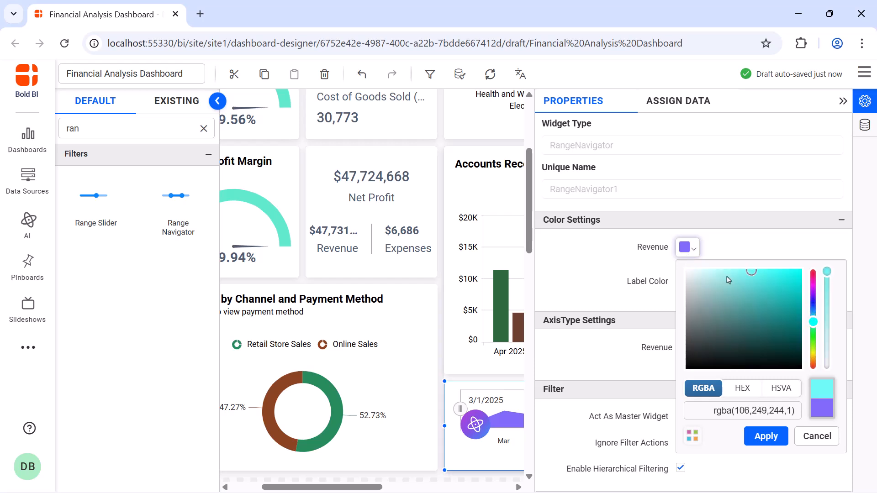
left_click(761, 434)
Set the range navigator's title font size to 16 with auto sizing off, and show its header.
scroll(681, 242, "down", 8)
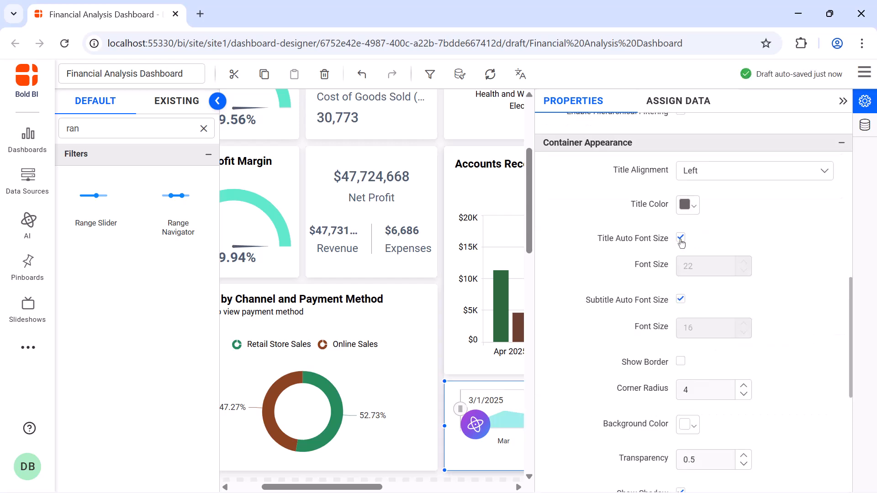
left_click(681, 238)
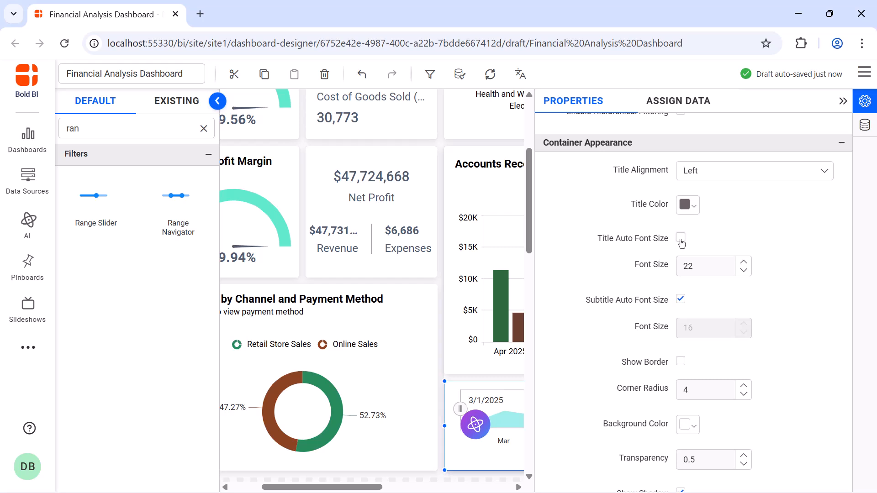
left_click(699, 270)
type("1")
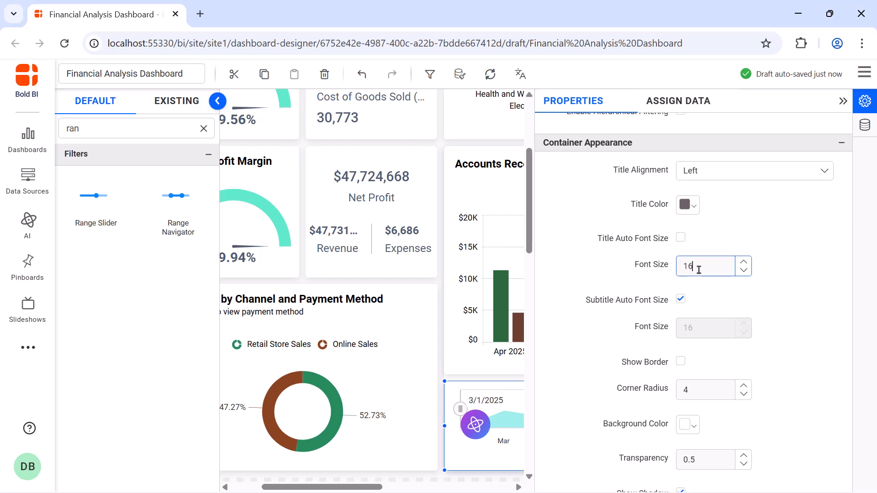
type("6")
scroll(685, 315, "down", 5)
left_click(681, 313)
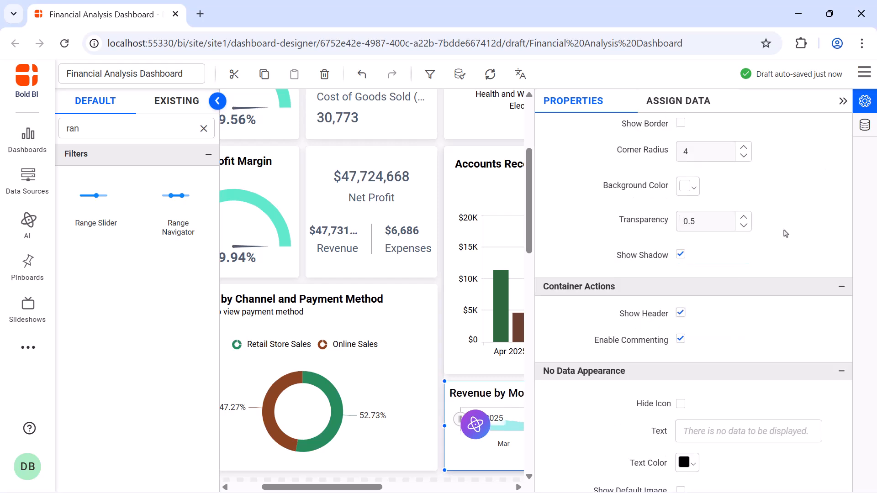
left_click(843, 102)
Add a Bar chart to the empty canvas area below the doughnut chart and enlarge it.
scroll(844, 108, "down", 8)
scroll(844, 108, "left", 2)
left_click(203, 129)
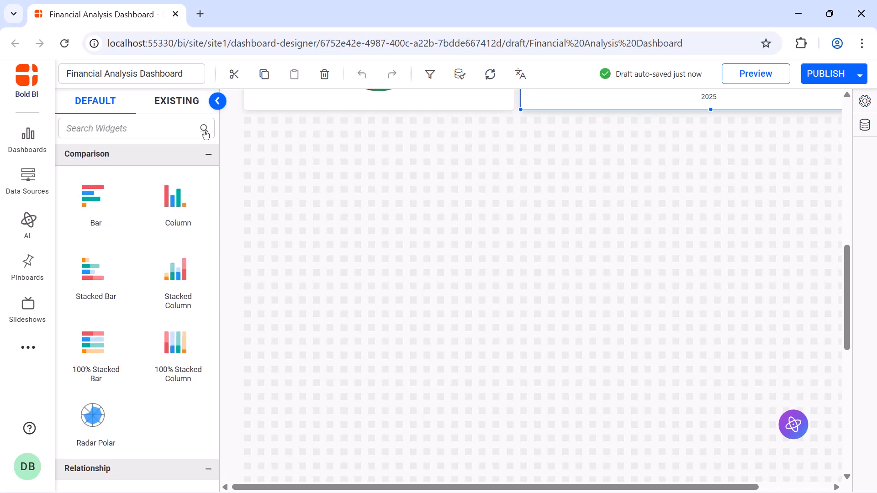
left_click(178, 131)
type("bar")
left_click_drag(95, 201, 244, 125)
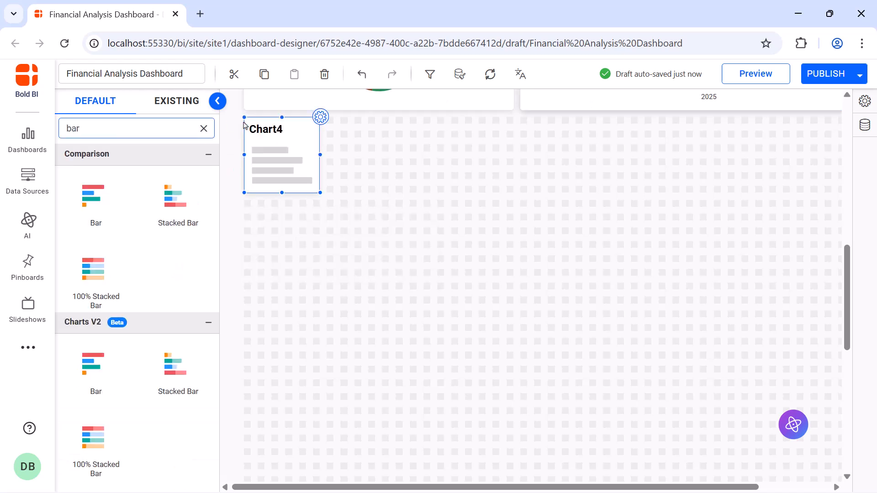
left_click_drag(320, 193, 564, 324)
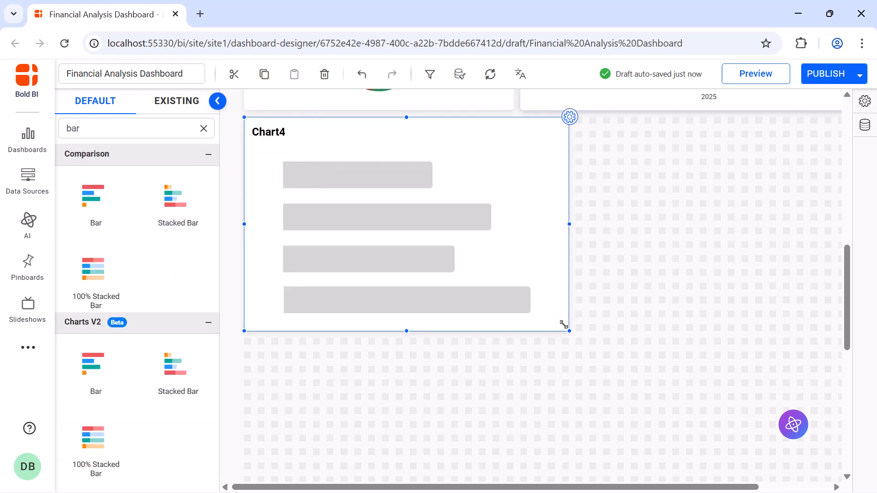
Rename the new bar chart as "Revenue and Net Profit by Sales Agent".
left_click(569, 117)
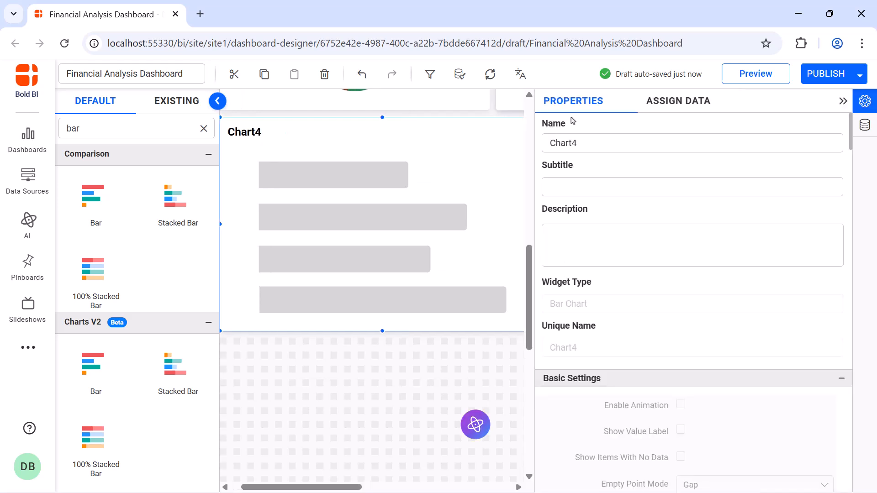
double_click(655, 142)
type("Revenue and Net Profit by Sales Agent")
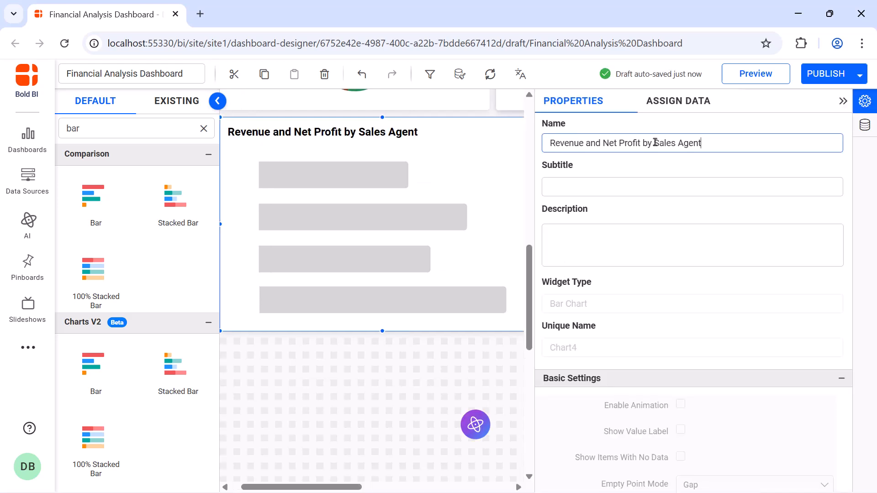
Assign Revenue as the bar chart's value and format it as currency.
left_click(677, 104)
left_click(651, 154)
type("re")
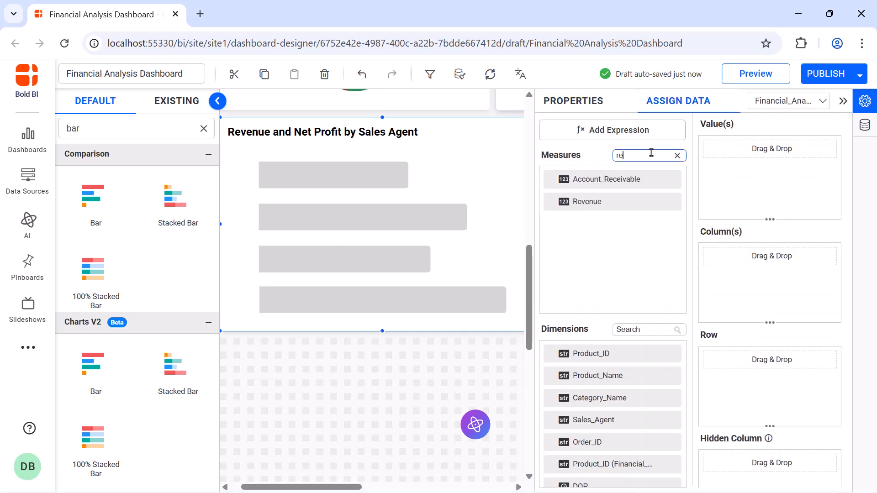
left_click_drag(587, 202, 711, 180)
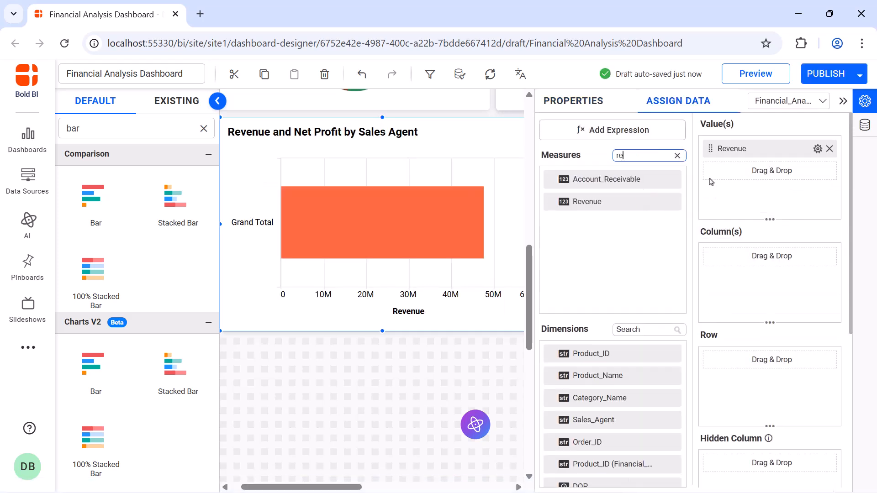
left_click(818, 148)
left_click(816, 213)
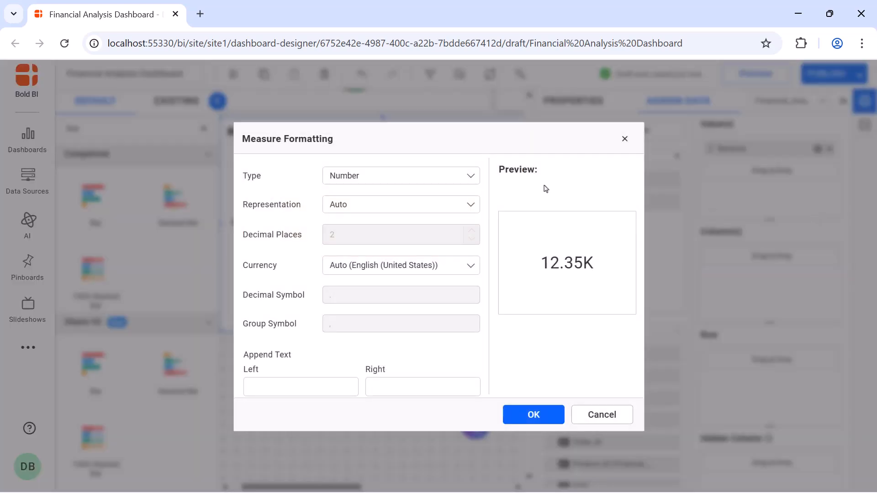
left_click(465, 178)
left_click(457, 219)
left_click(531, 414)
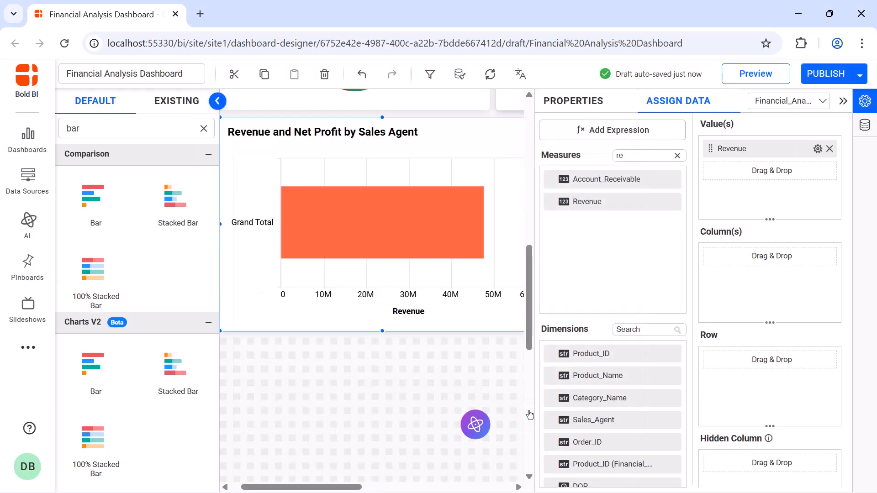
Create a calculated expression named NetProfit with the formula [Revenue]-[Expenses] and save it.
left_click(643, 137)
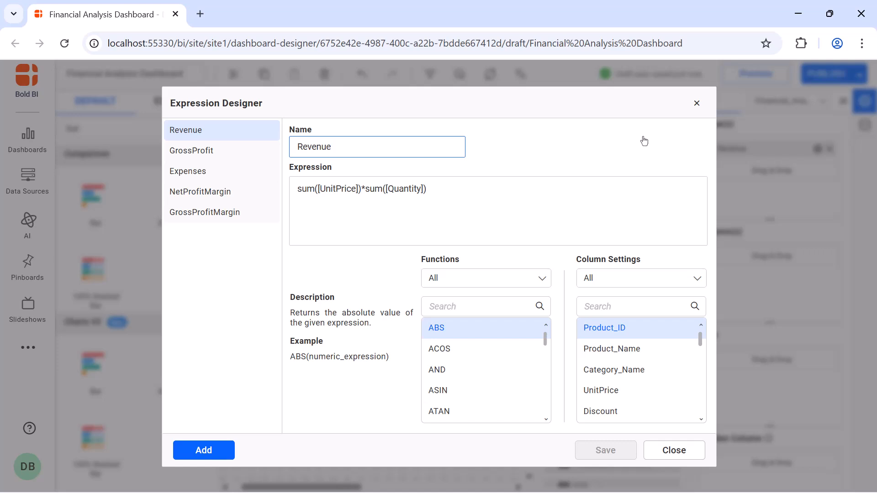
left_click(224, 451)
double_click(409, 148)
type("NetProfit")
left_click(411, 193)
type("[Revenue]-[Expenses]")
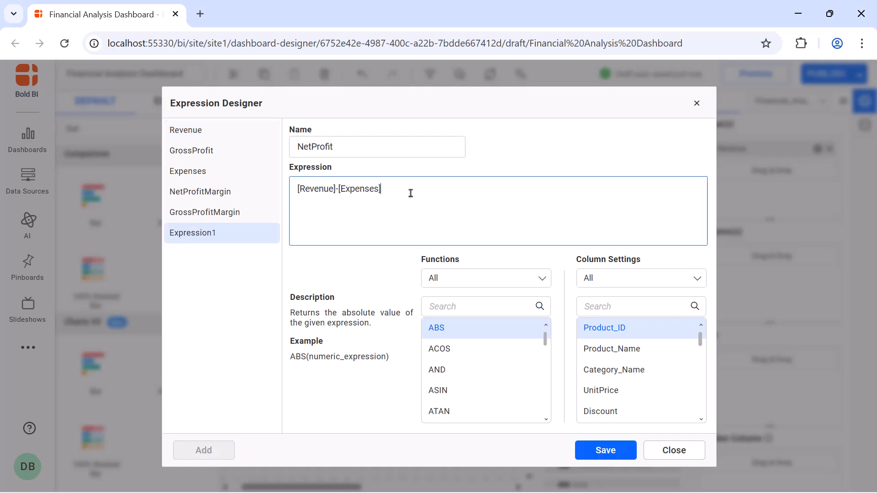
left_click(605, 450)
left_click(697, 103)
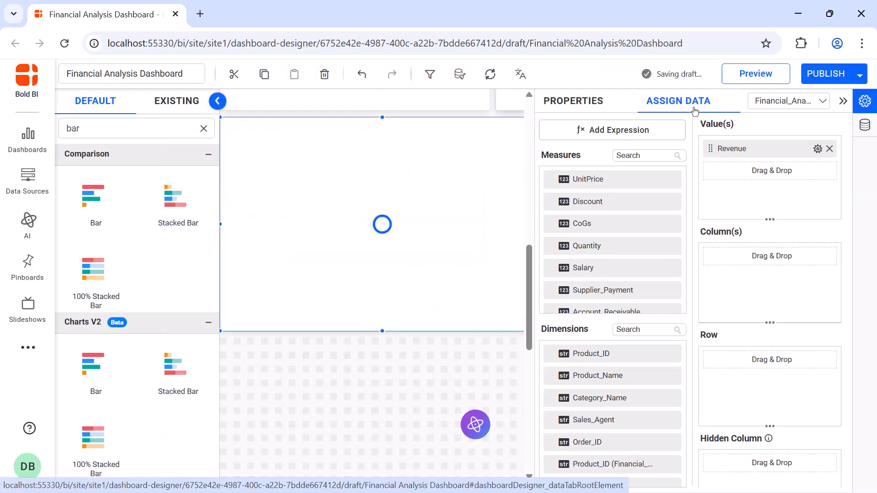
Add the NetProfit measure as the bar chart's second value and rename it "Net Profit".
left_click(658, 156)
type("ne")
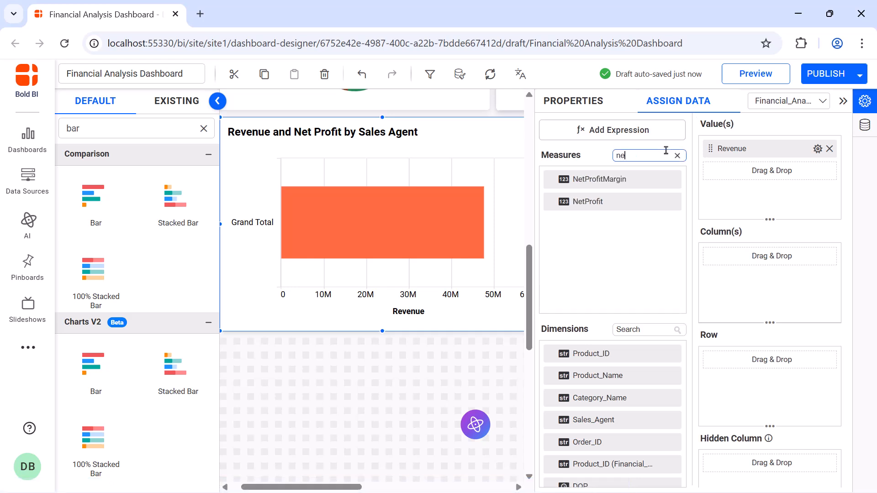
left_click_drag(590, 202, 708, 195)
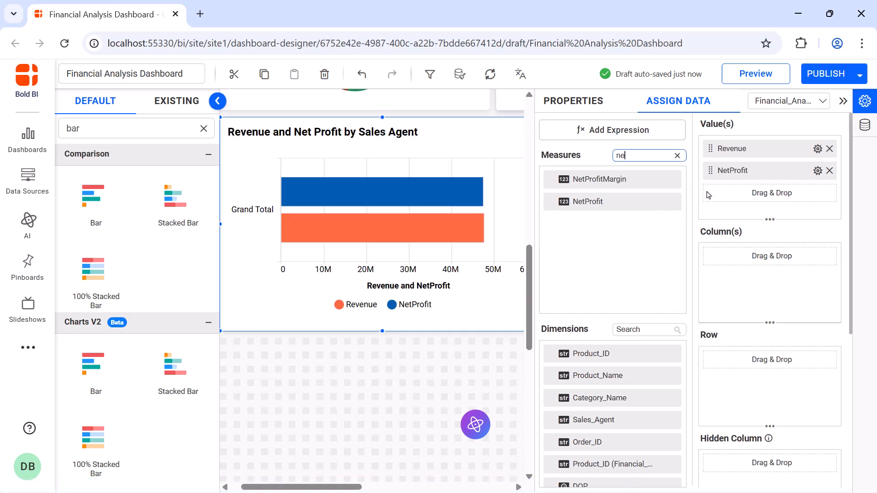
left_click(818, 170)
left_click(814, 194)
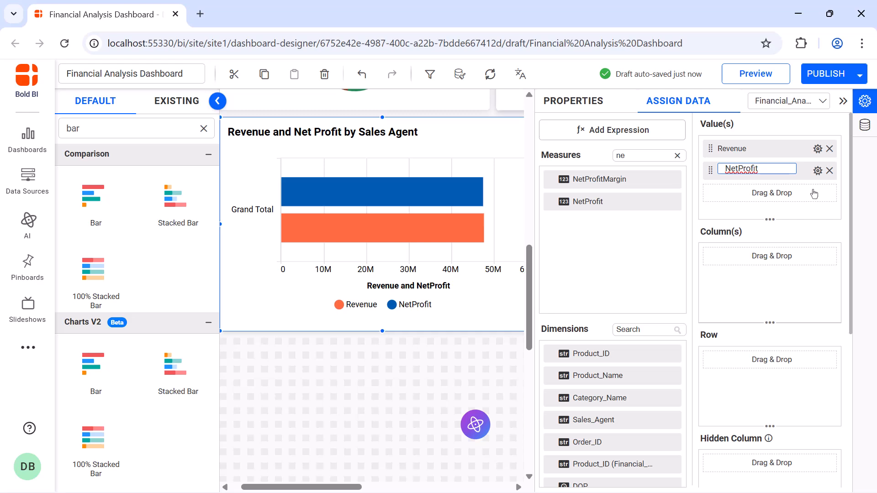
key("Return")
Format the Net Profit value as currency and assign Sales_Agent as the bar chart's column.
left_click(818, 170)
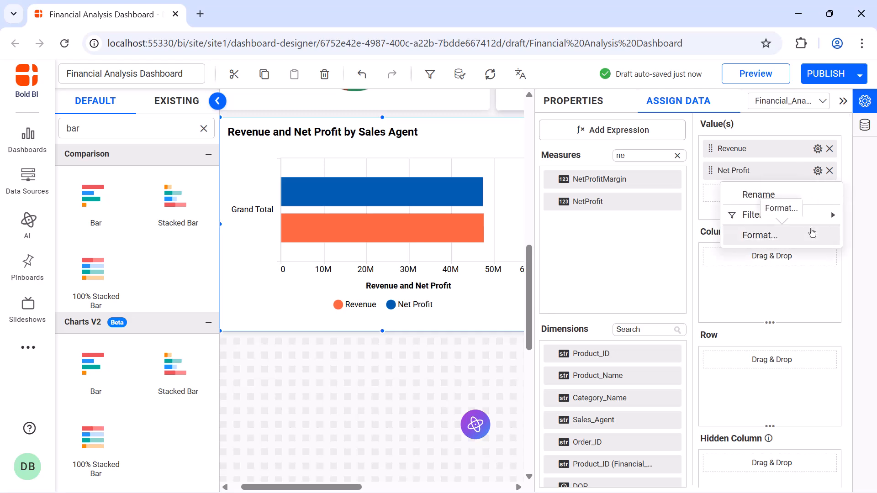
left_click(761, 234)
left_click(440, 180)
left_click(435, 222)
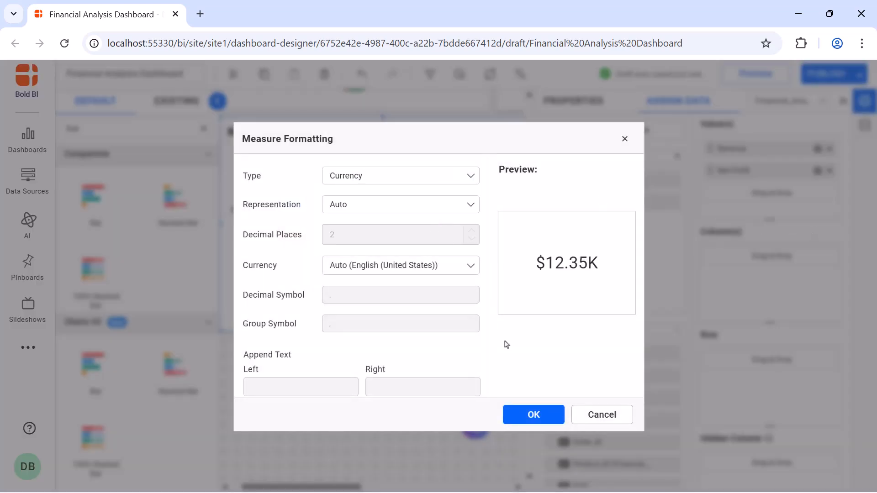
left_click(549, 414)
left_click_drag(553, 420, 744, 278)
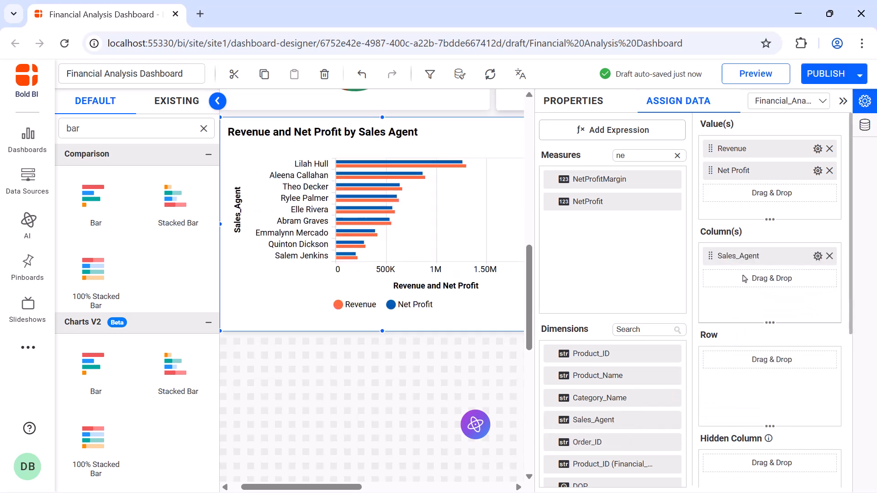
Enable animation and value labels for the bar chart.
left_click(582, 106)
scroll(682, 204, "down", 5)
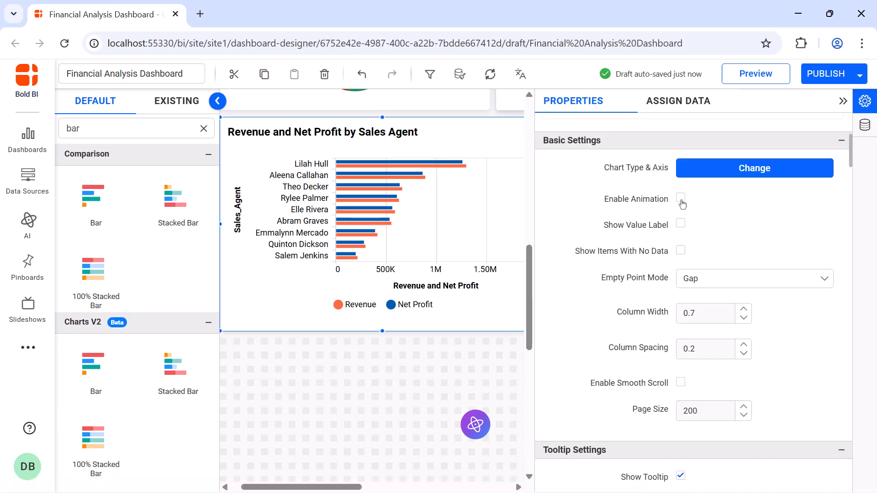
left_click(681, 197)
left_click(681, 224)
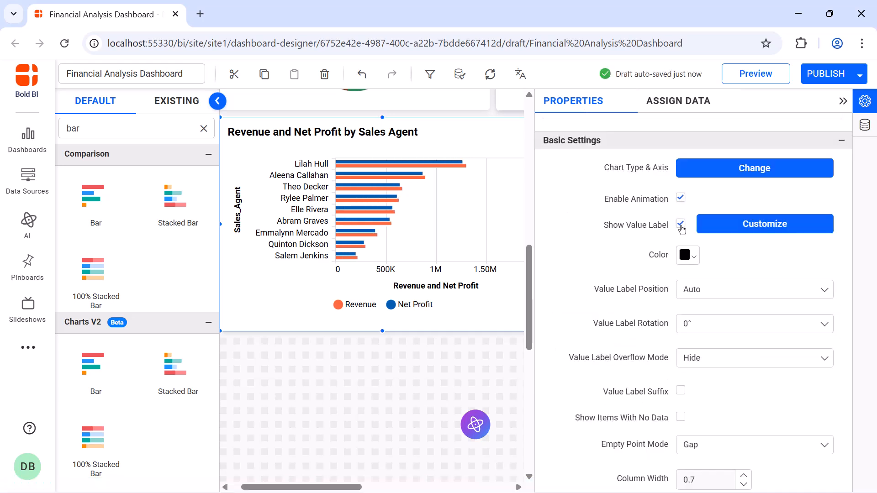
Turn off the bar chart's legend interactivity, set the legend position to Top and its shape to Series Type.
scroll(683, 181, "down", 10)
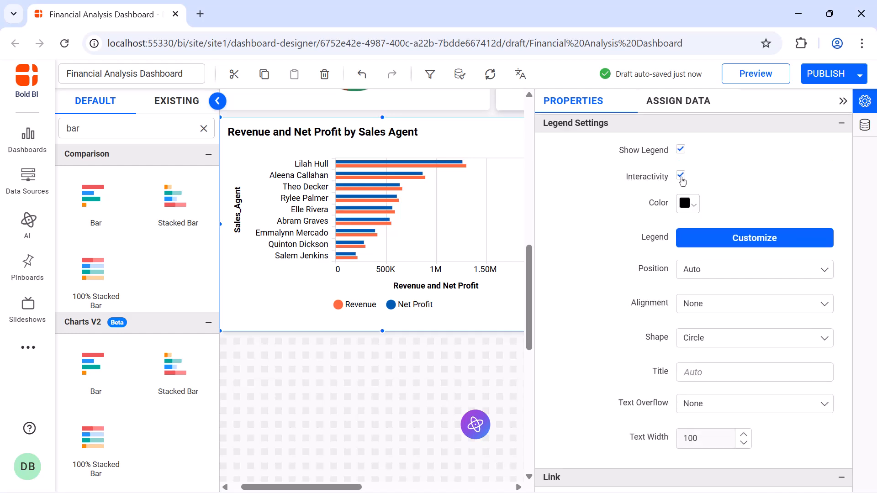
left_click(680, 177)
left_click(722, 269)
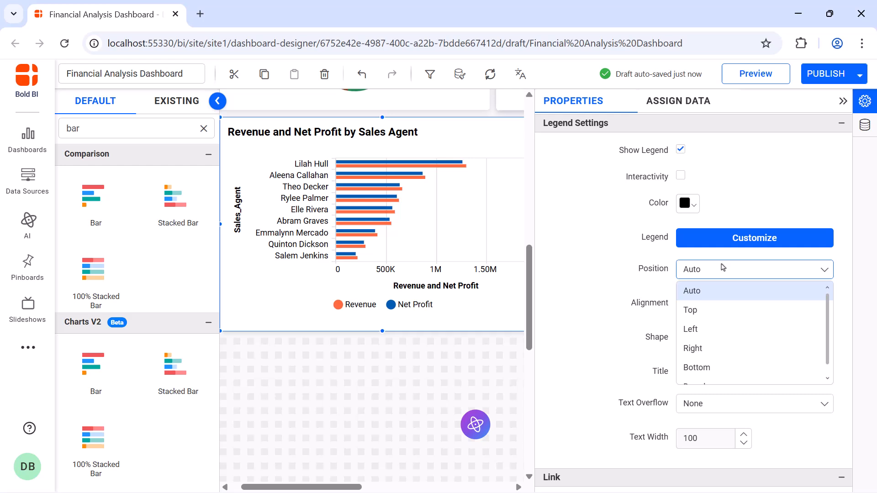
left_click(723, 314)
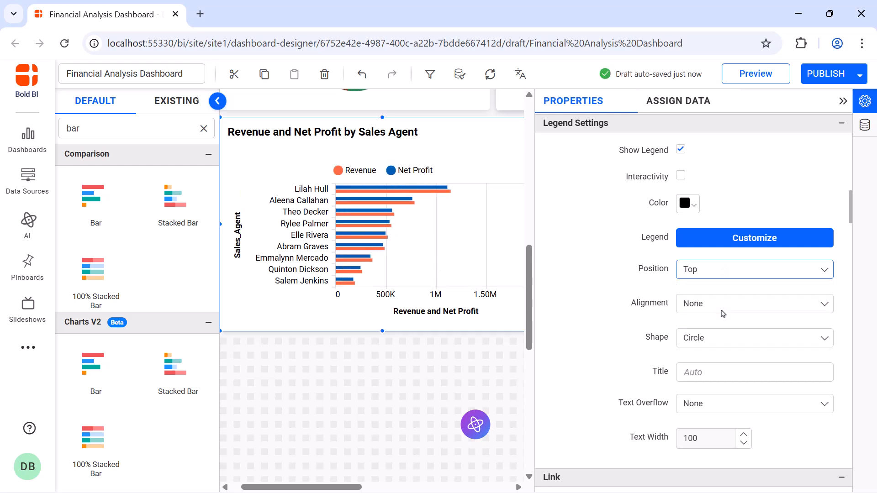
left_click(730, 342)
left_click(729, 379)
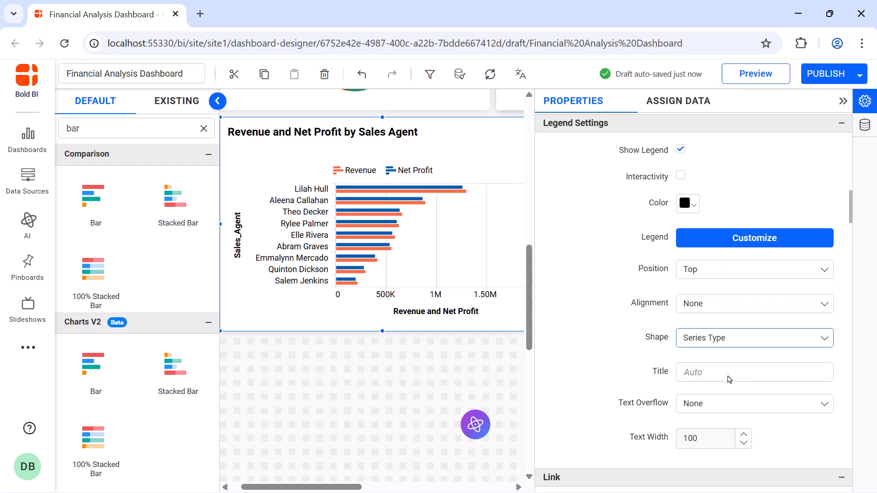
Hide the titles of the bar chart's category axis and primary value axis.
scroll(682, 283, "down", 15)
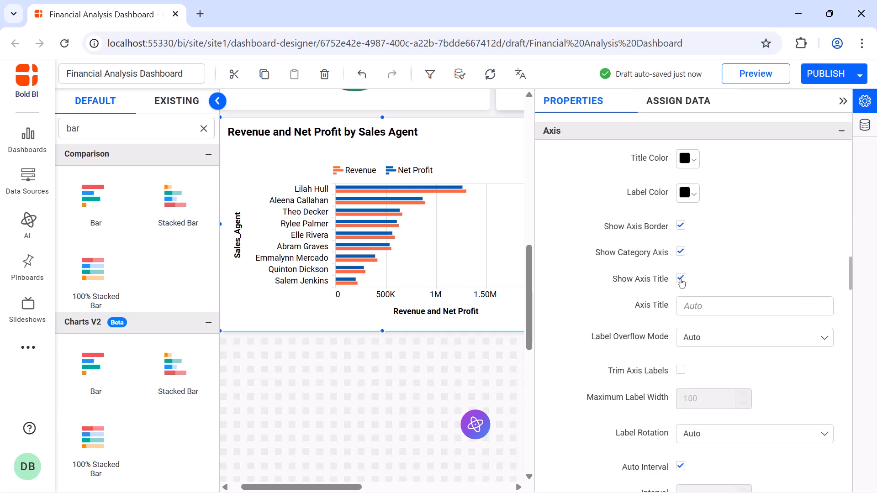
left_click(681, 279)
scroll(682, 282, "down", 6)
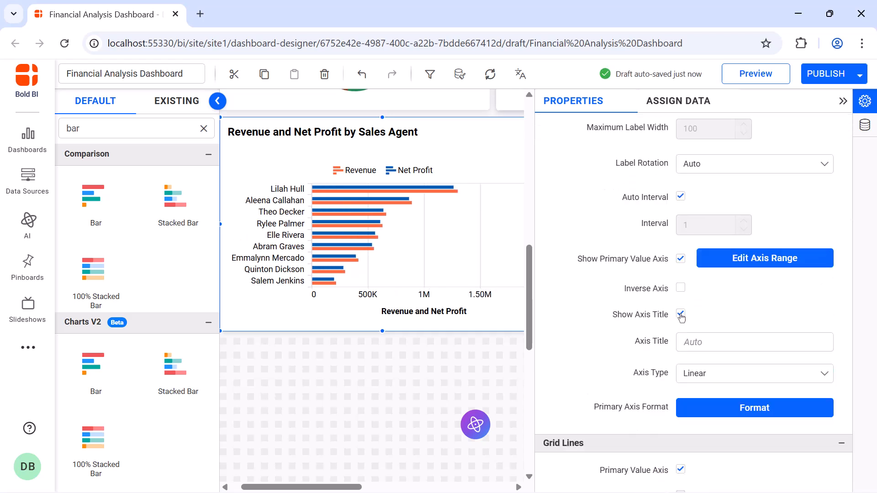
left_click(681, 314)
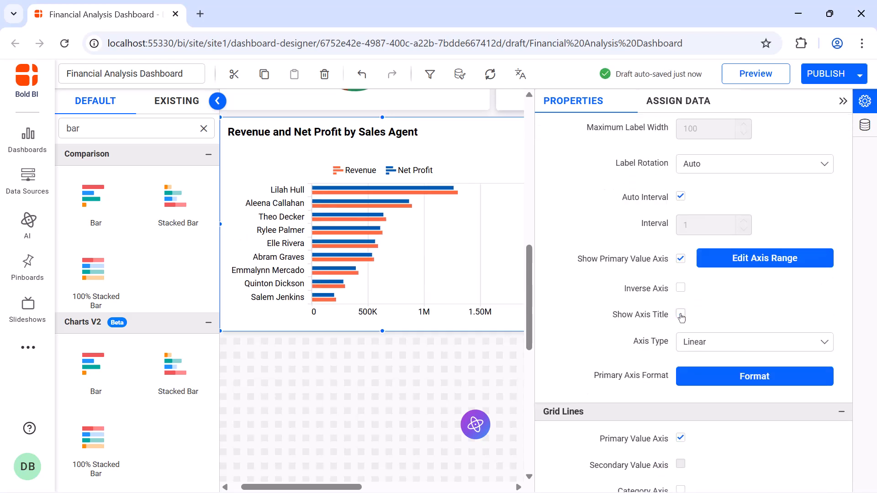
Format the bar chart's primary value axis as currency.
left_click(746, 377)
left_click(458, 184)
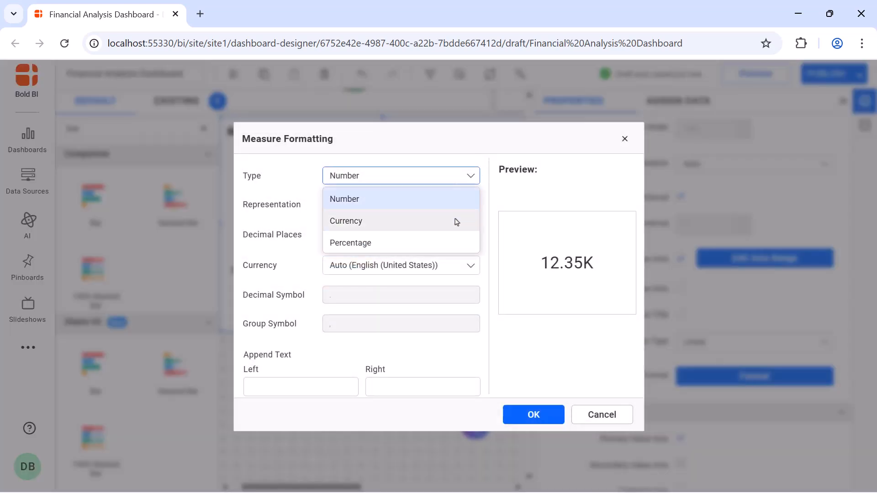
left_click(457, 223)
left_click(539, 415)
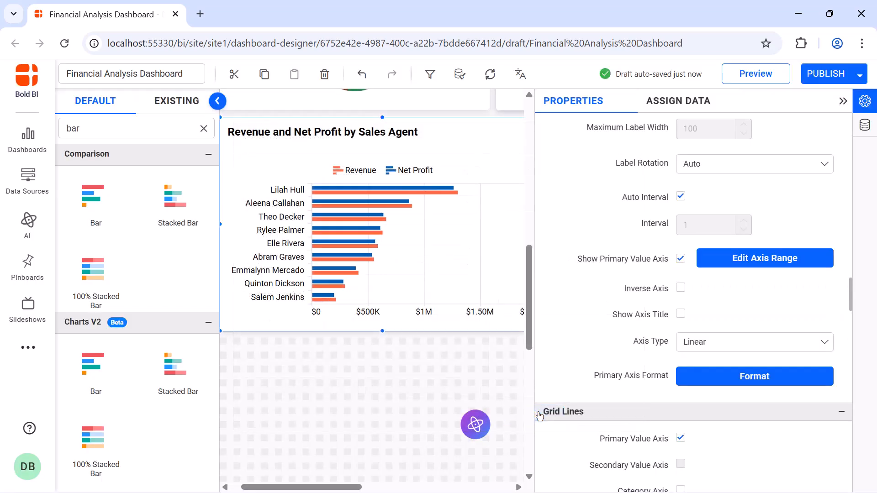
Change the bar chart's Revenue series color to light turquoise, rgba(164,235,215,1).
scroll(639, 320, "down", 10)
left_click(688, 220)
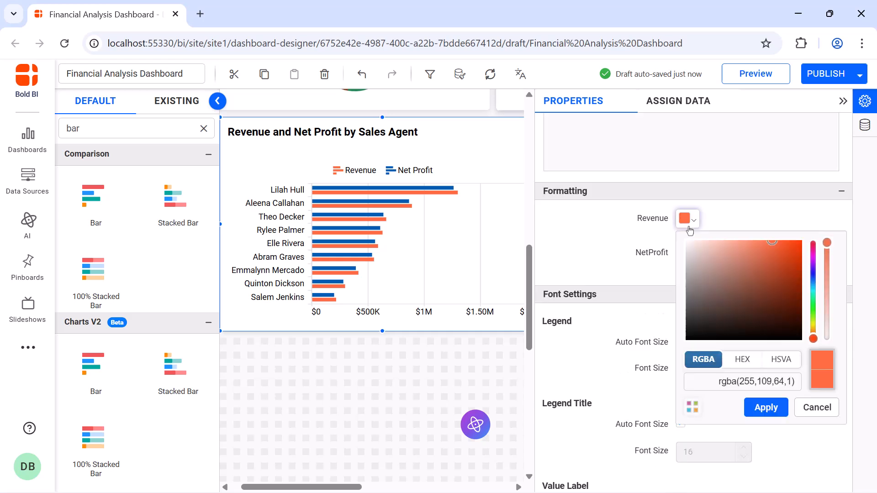
left_click(814, 298)
left_click(723, 250)
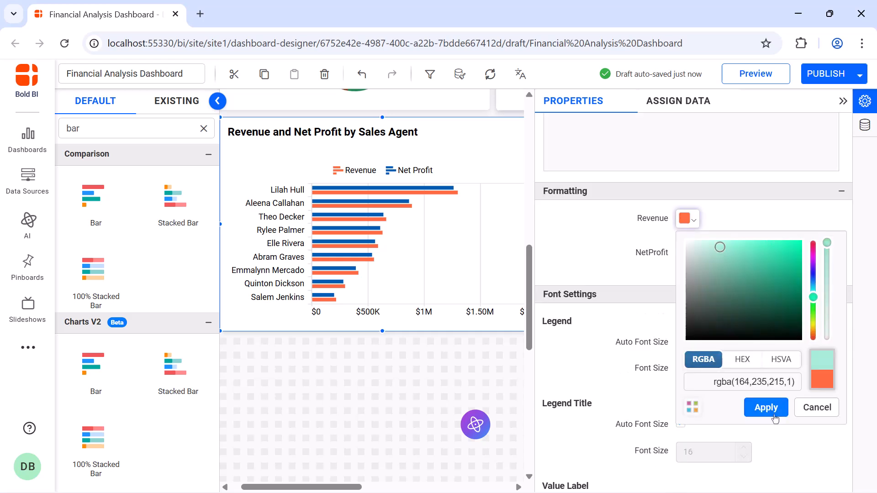
left_click(766, 408)
Change the bar chart's NetProfit series color to light peach.
left_click(689, 255)
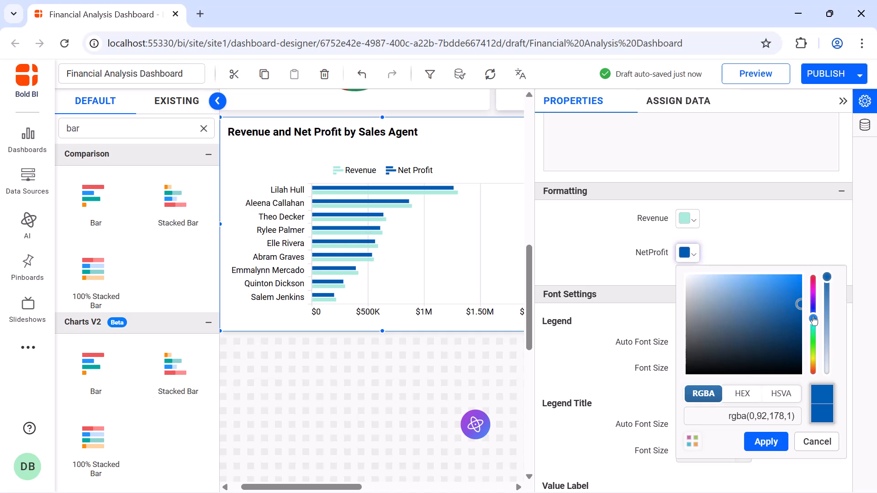
left_click(813, 367)
left_click(709, 281)
left_click(766, 442)
Turn off automatic sizing for the bar chart's legend font and set its size to 12.
scroll(680, 189, "down", 3)
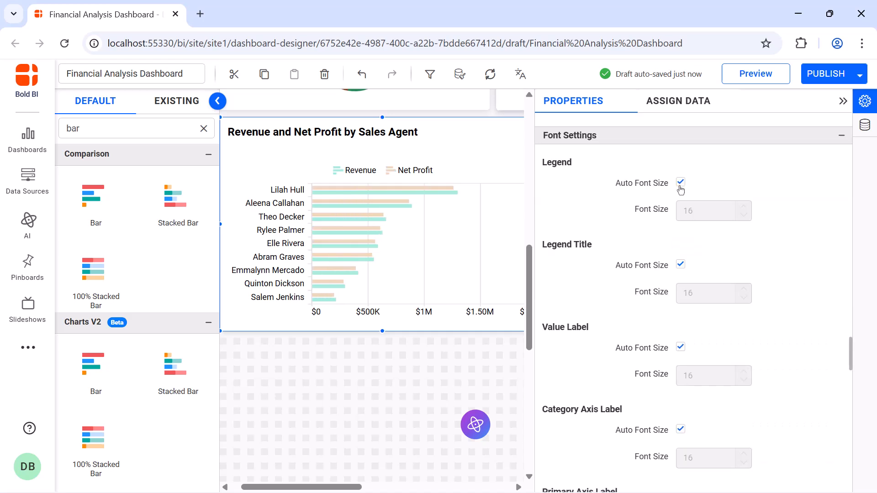
left_click(681, 183)
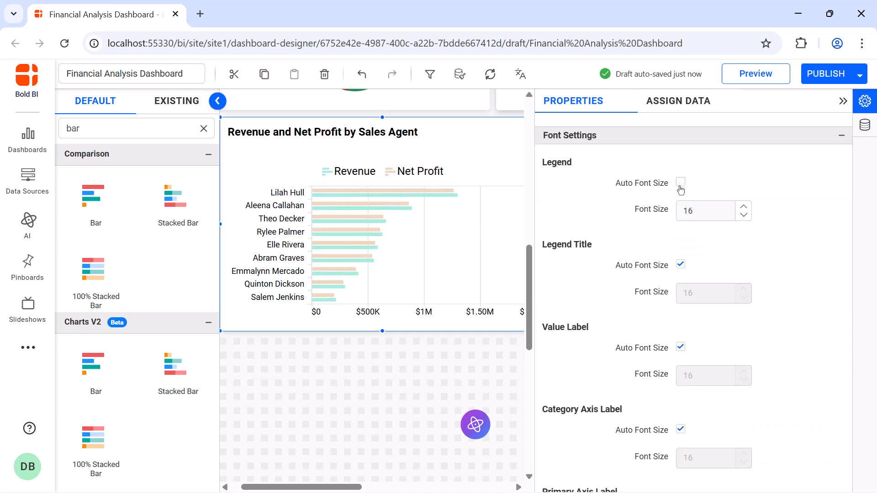
double_click(701, 208)
type("12")
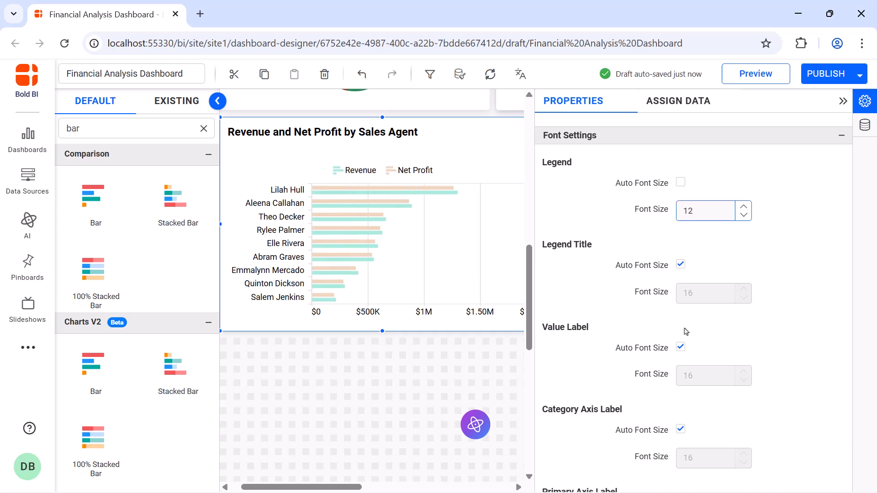
Set the value label and category axis label font sizes to 12 with auto sizing off.
left_click(681, 348)
double_click(703, 374)
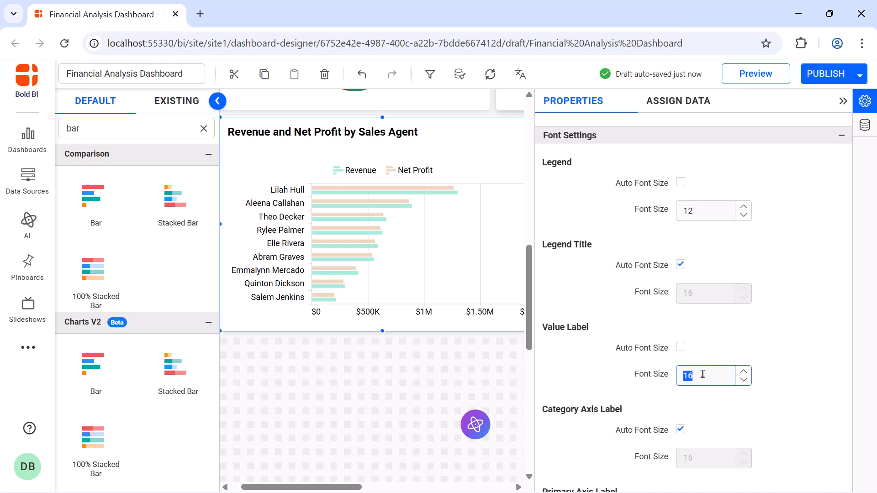
type("12")
left_click(681, 429)
double_click(706, 459)
type("1")
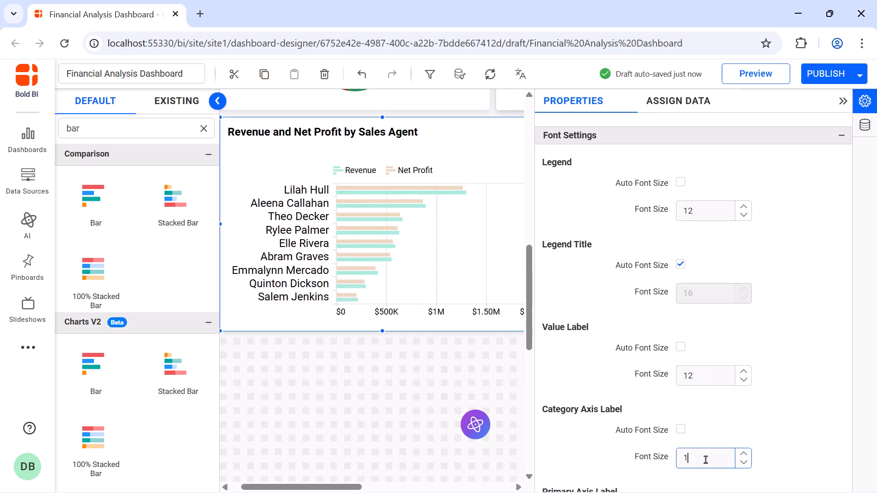
type("2")
Turn off automatic sizing for the bar chart's primary axis label font and set its size to 12.
scroll(689, 388, "down", 4)
left_click(681, 314)
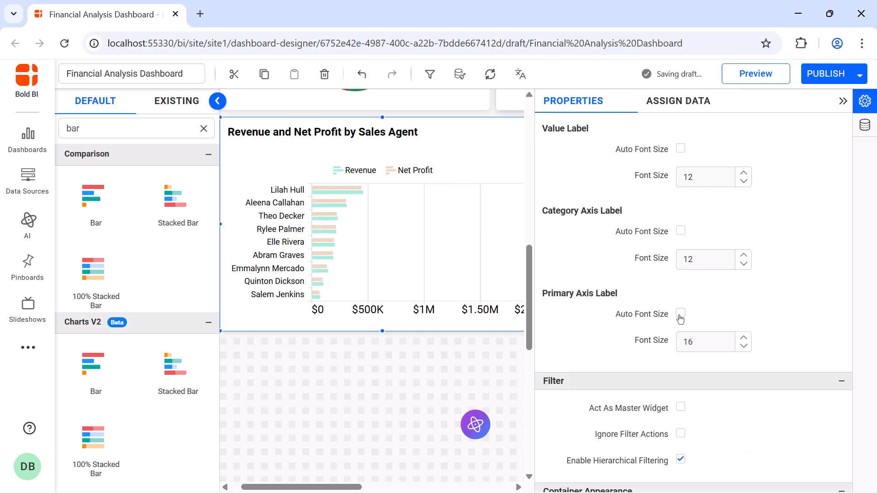
double_click(715, 340)
type("12")
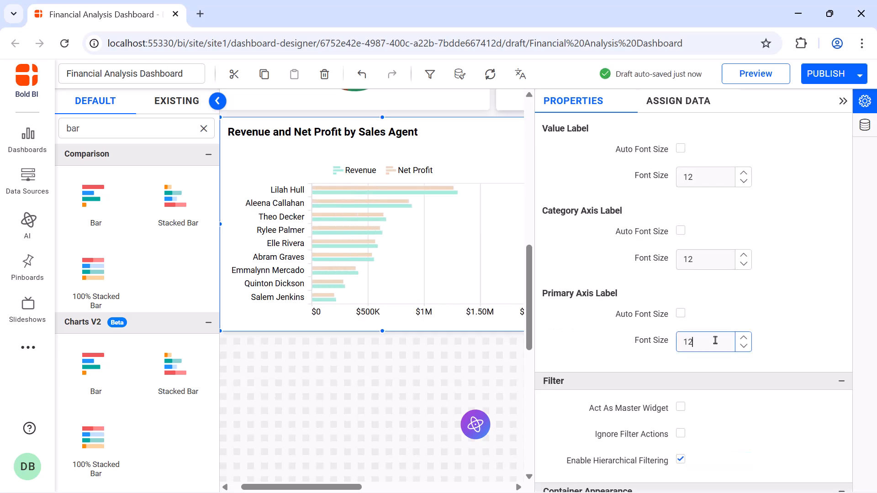
Turn off automatic sizing for the bar chart's title font, set its size to 16, and close the widget settings.
scroll(684, 234, "down", 8)
left_click(681, 229)
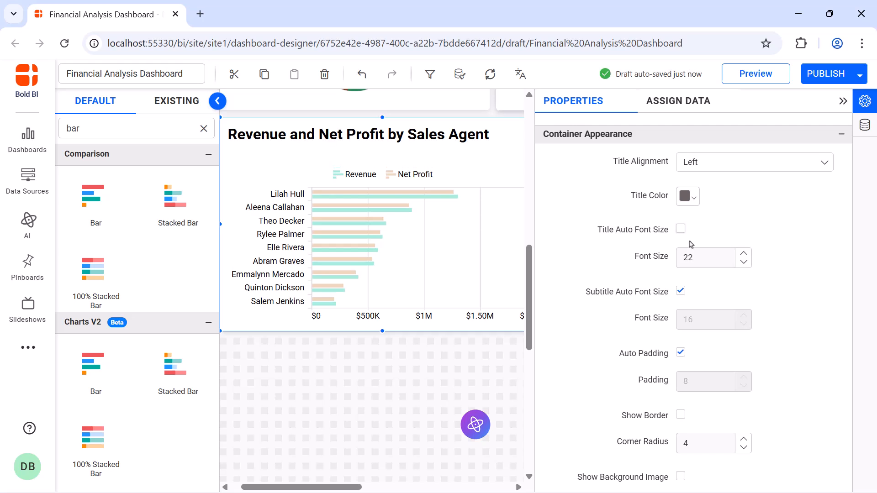
double_click(703, 258)
type("16")
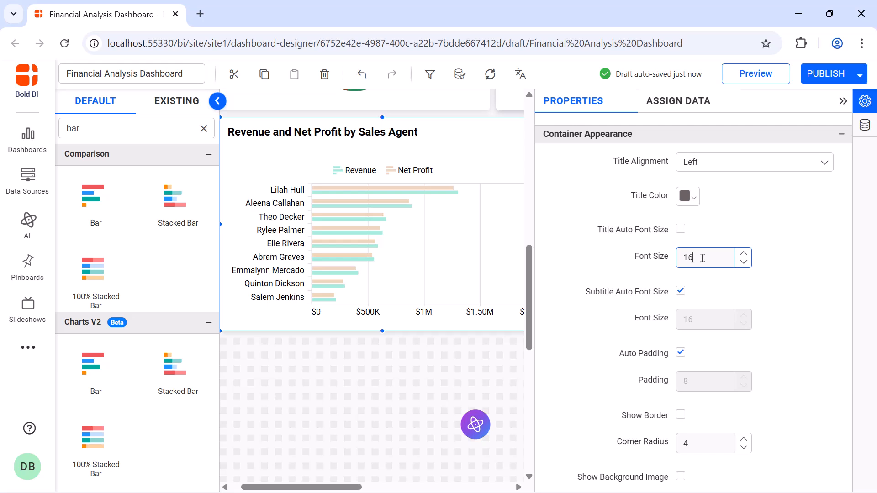
left_click(843, 106)
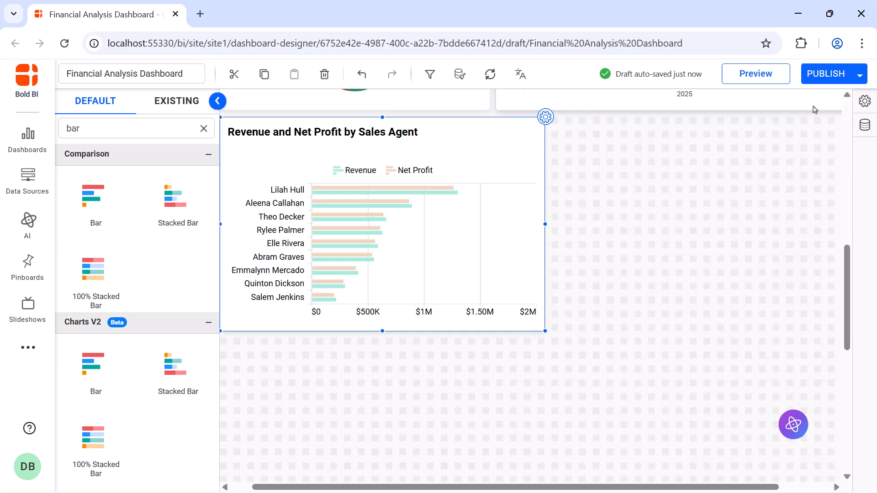
Add a Map widget beside the sales agent bar chart and enlarge it to match the chart's size.
left_click(204, 129)
left_click(178, 129)
type("map")
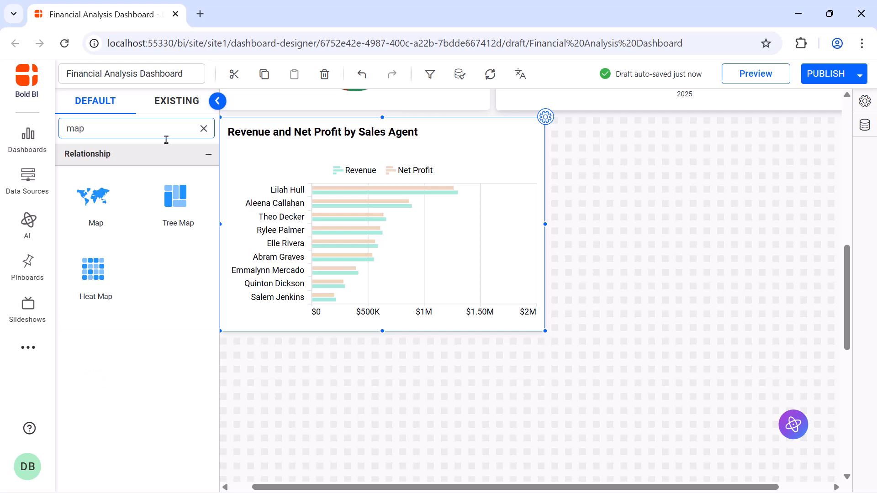
left_click_drag(96, 196, 558, 124)
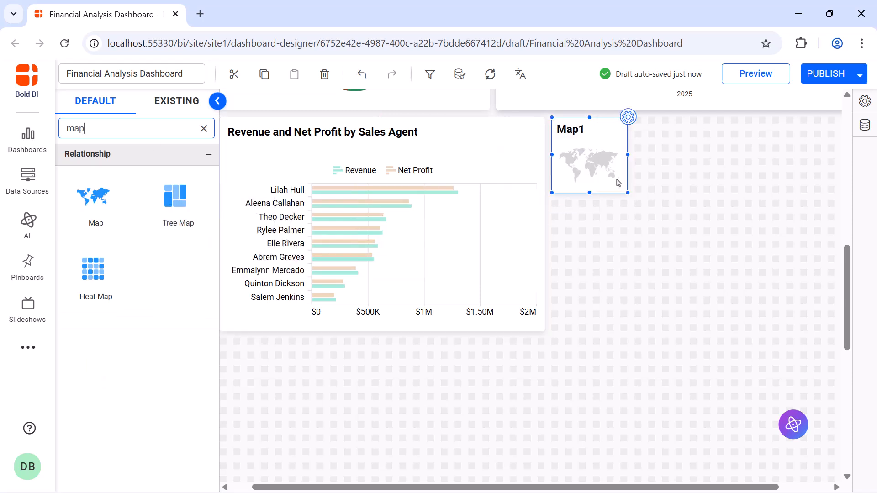
left_click_drag(628, 192, 814, 321)
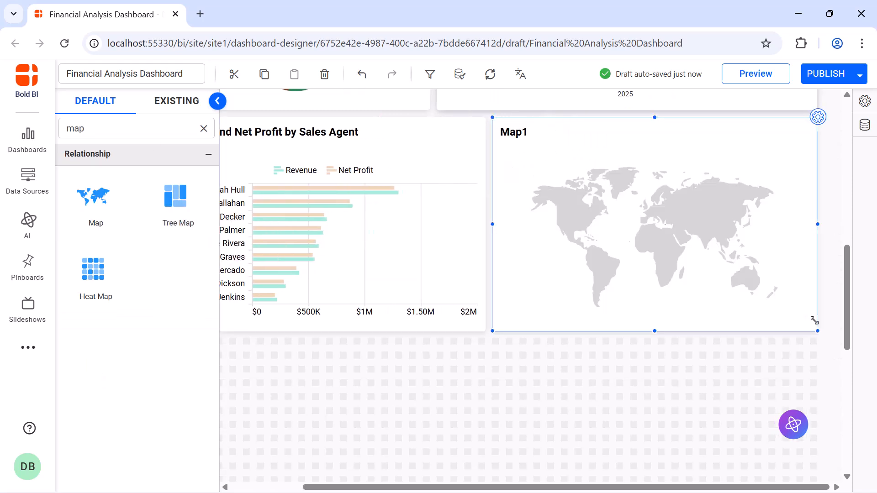
Rename the map widget as Revenue by State.
left_click(819, 117)
left_click(810, 142)
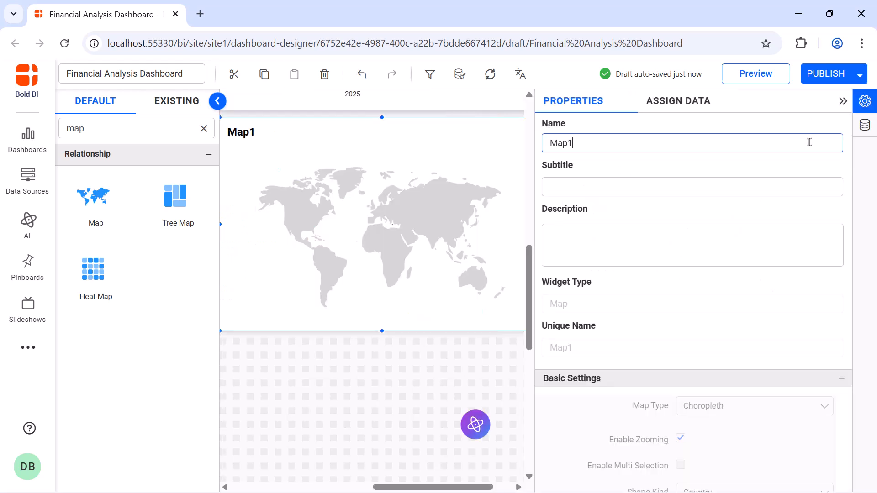
key("ctrl+a")
type("Revenue by State")
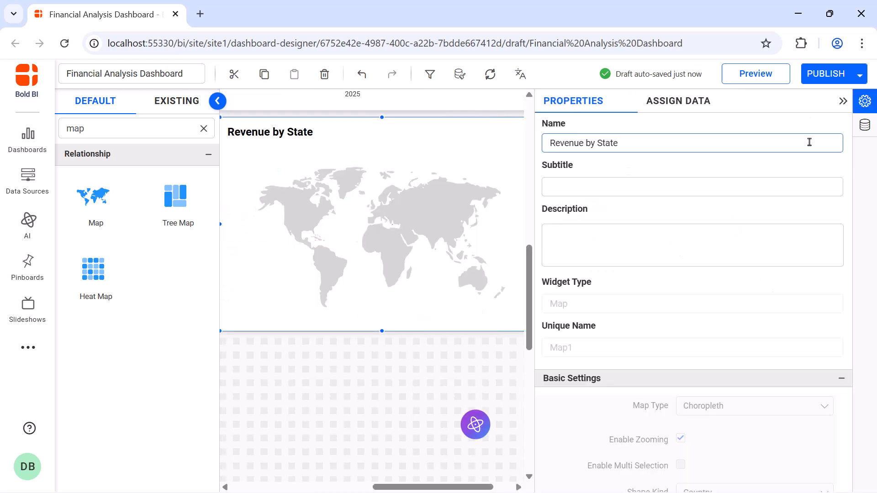
Assign the Revenue measure as the map's location value.
left_click(678, 101)
left_click(665, 155)
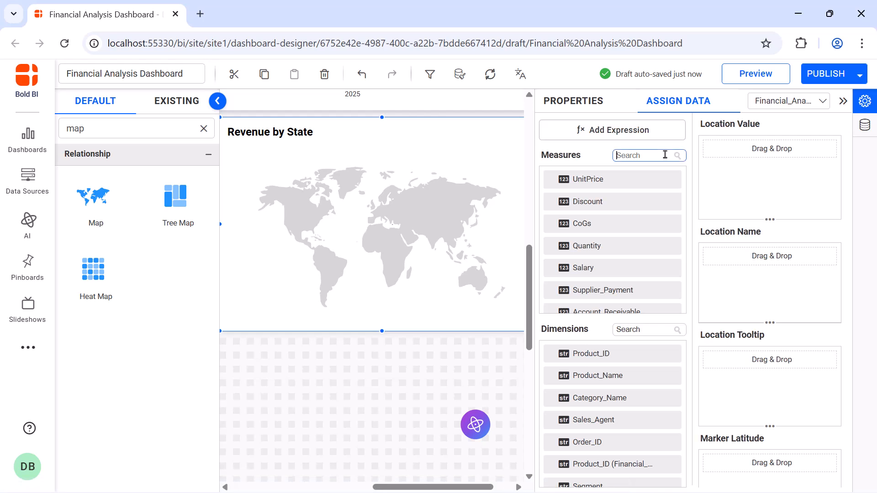
type("rev")
left_click_drag(662, 179, 725, 163)
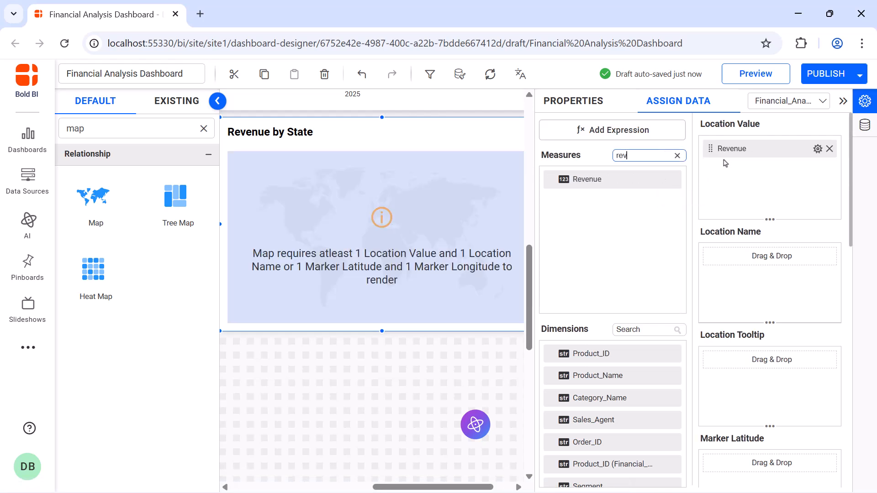
Format the map's Revenue location value as Currency.
left_click(817, 149)
left_click(758, 212)
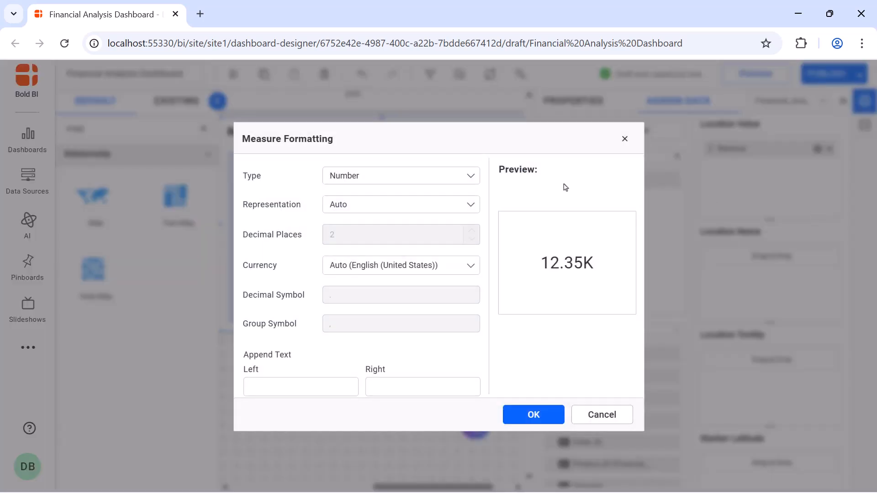
left_click(456, 179)
left_click(446, 222)
left_click(533, 414)
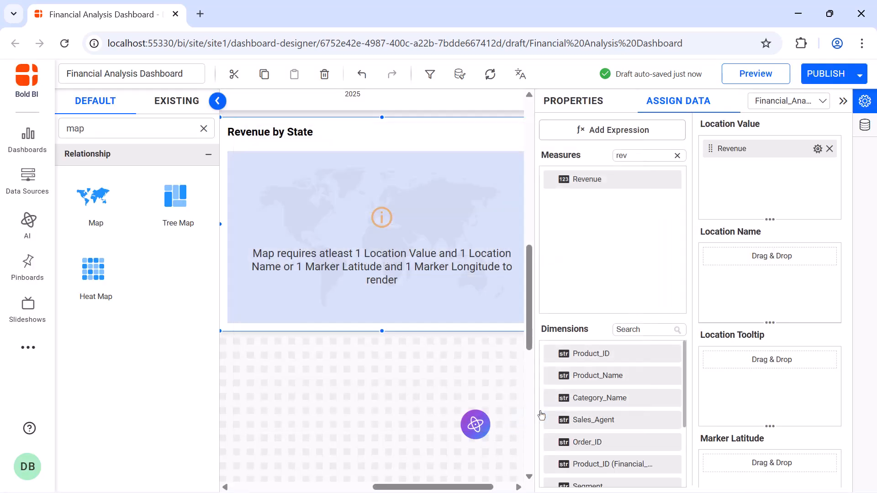
Assign the State dimension as the map's location name.
left_click(630, 331)
type("st")
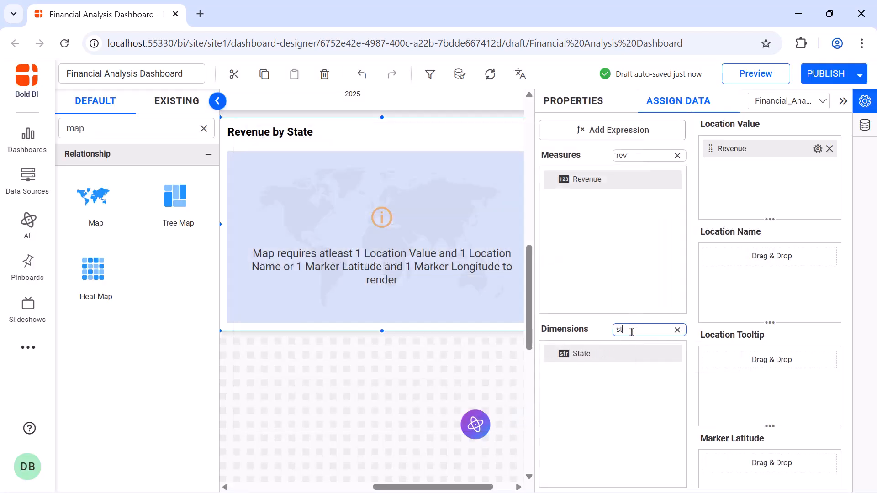
left_click_drag(624, 355, 716, 290)
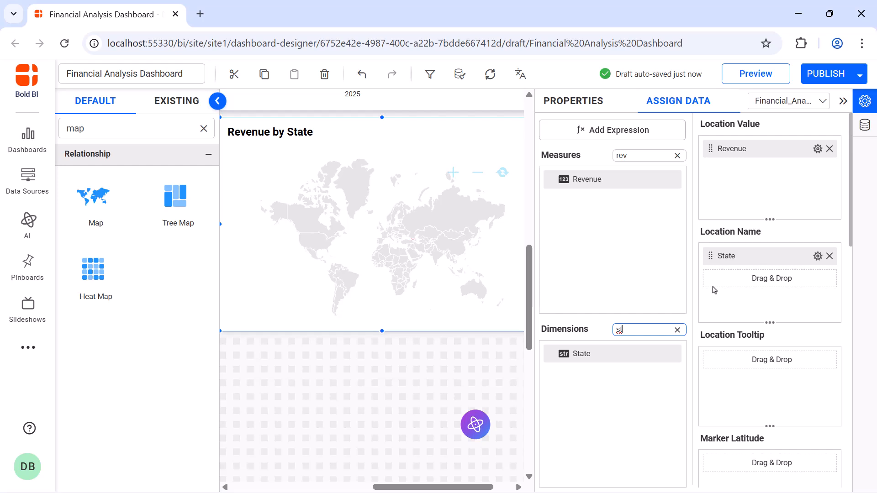
Set the map's shape data to USA.
left_click(576, 101)
scroll(739, 316, "down", 5)
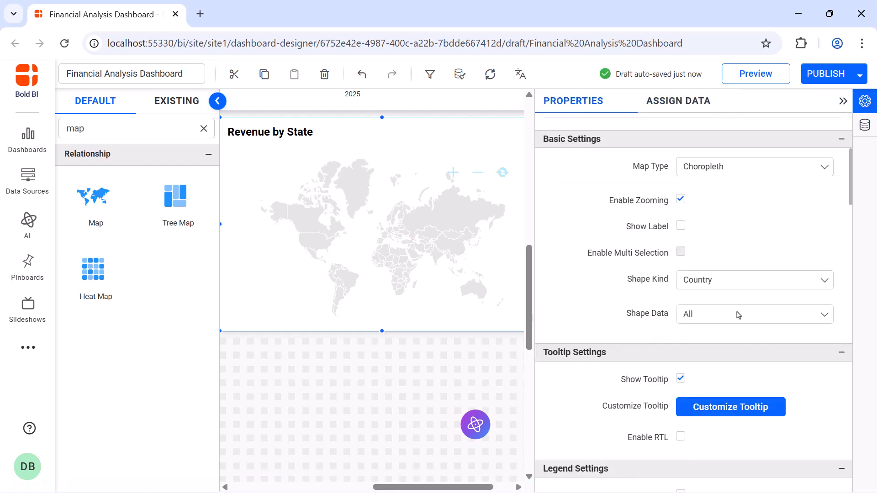
left_click(739, 315)
type("usa")
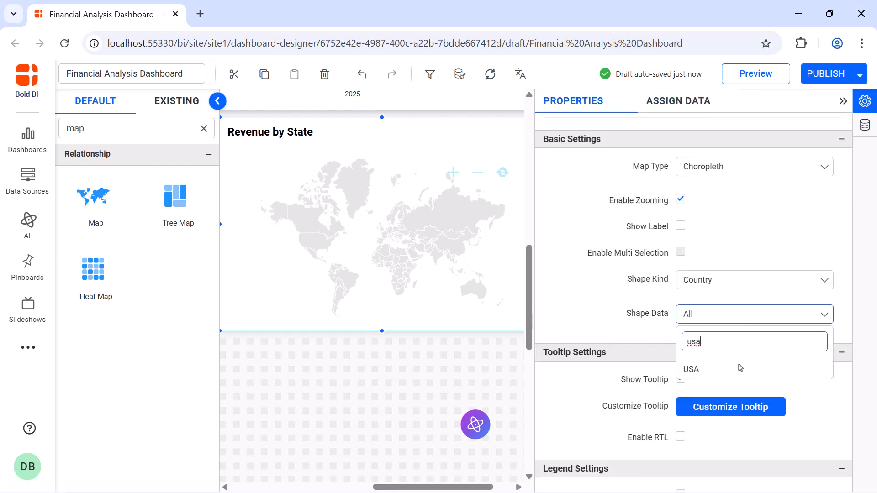
left_click(740, 367)
Show the map's legend and change its monochromatic formatting color to a medium red.
scroll(740, 368, "down", 5)
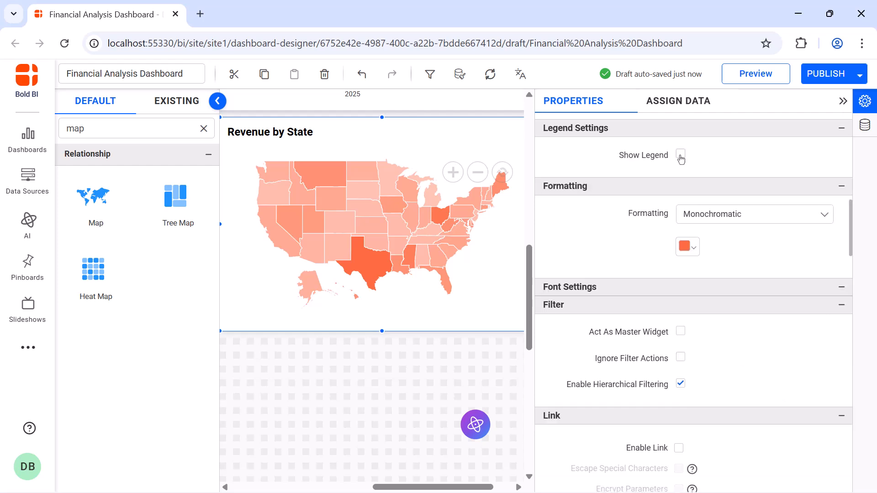
left_click(681, 155)
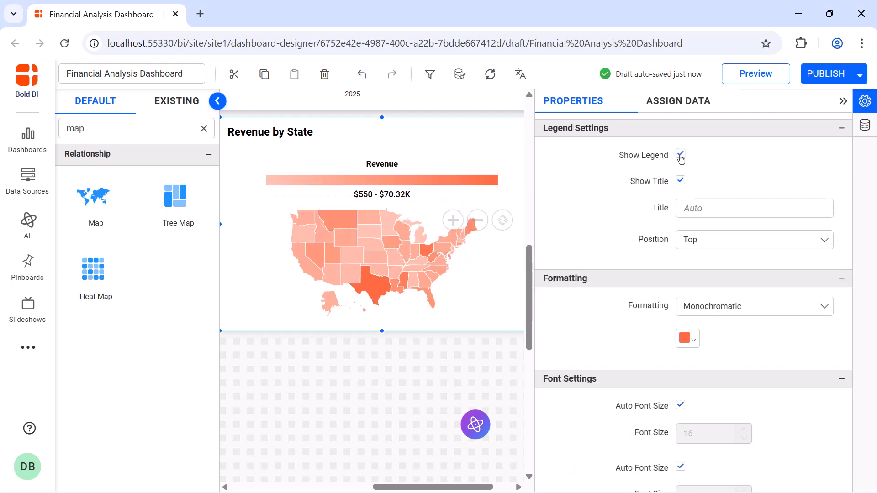
left_click(685, 343)
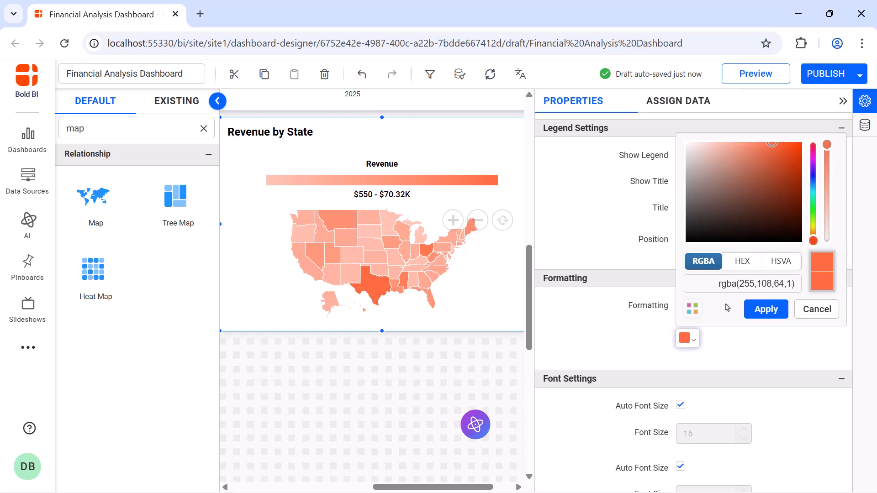
left_click(814, 243)
left_click(768, 160)
left_click(764, 308)
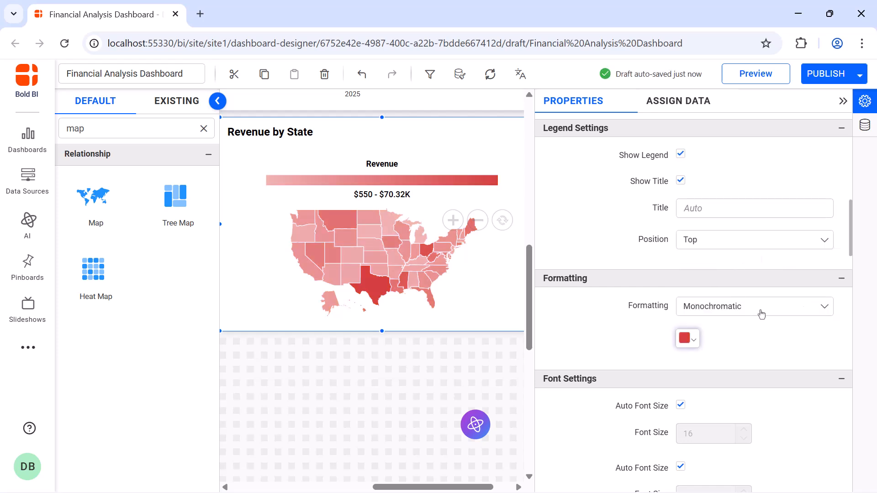
Turn off automatic sizing for the map's title font, set its size to 16, and close the widget settings.
scroll(722, 274, "down", 10)
left_click(681, 235)
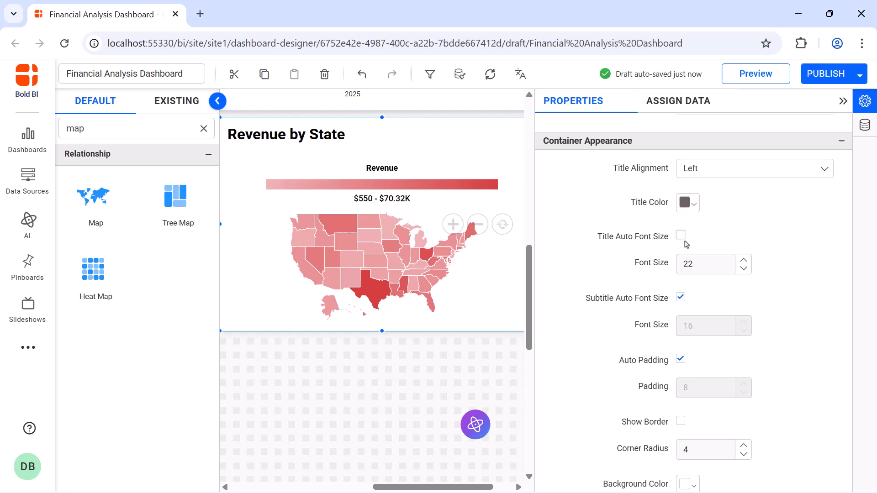
double_click(704, 263)
type("16")
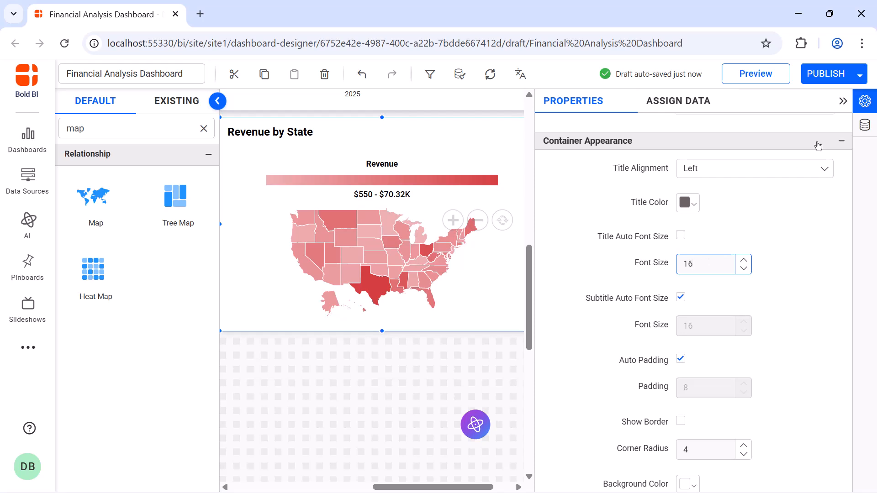
left_click(842, 102)
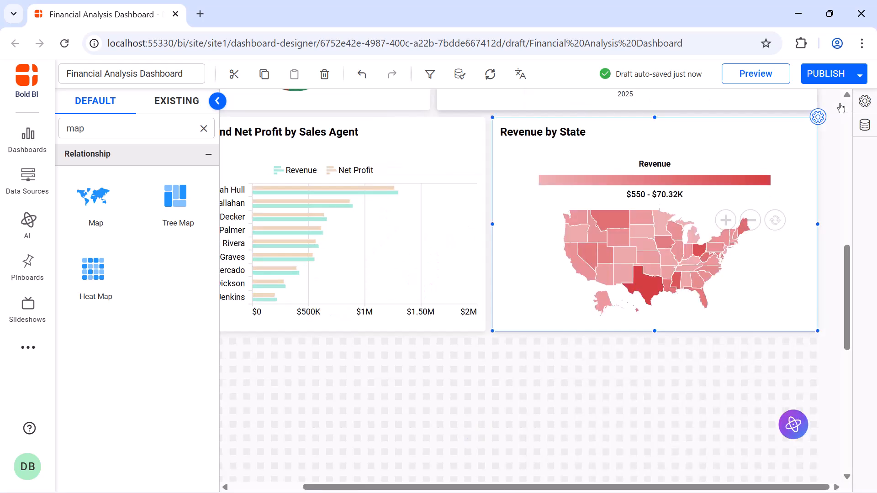
Preview the dashboard, look through its widgets down to the map, and return to the designer.
left_click(764, 80)
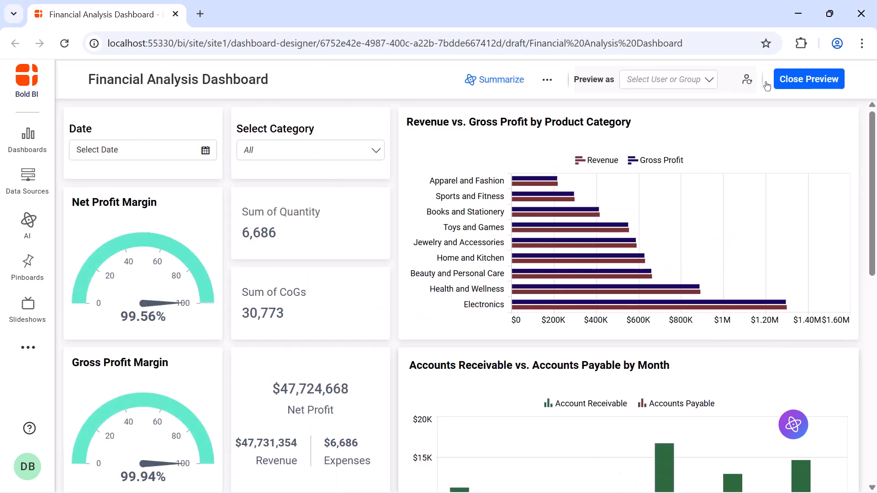
scroll(768, 124, "down", 10)
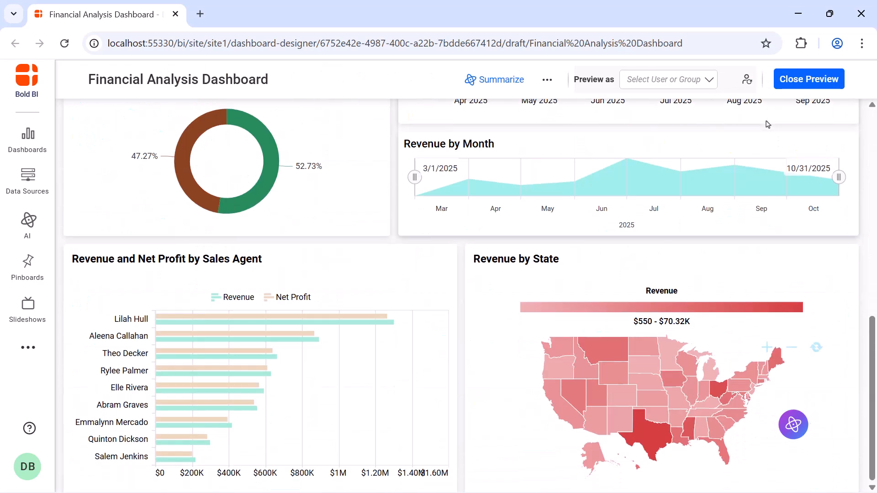
left_click(784, 86)
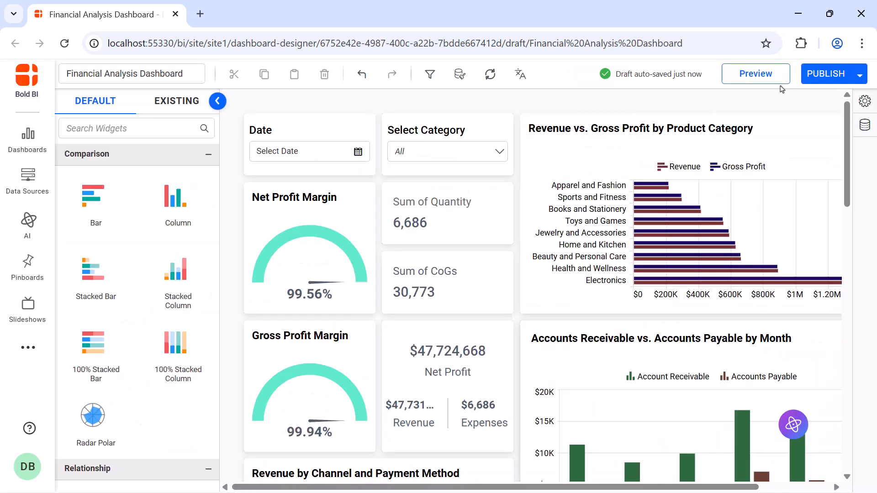
Publish Financial Analysis Dashboard in the Getting Started Tutorial category and open the published dashboard.
left_click(819, 79)
left_click(586, 446)
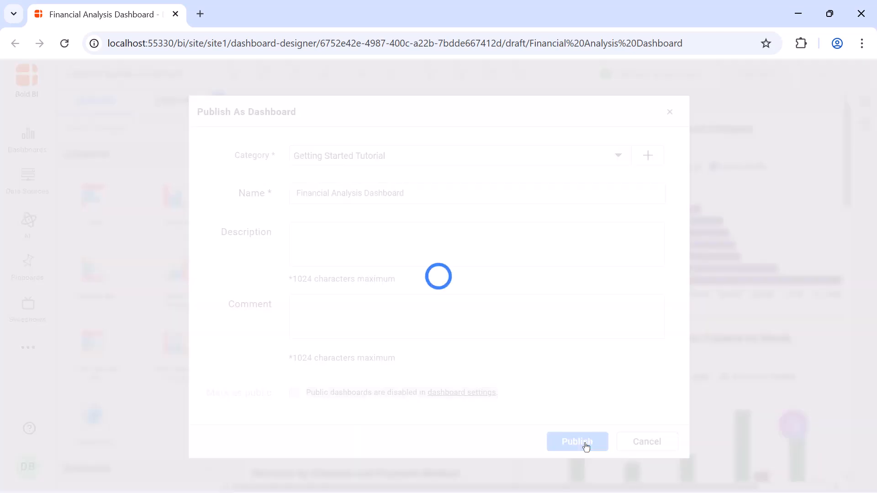
left_click(482, 340)
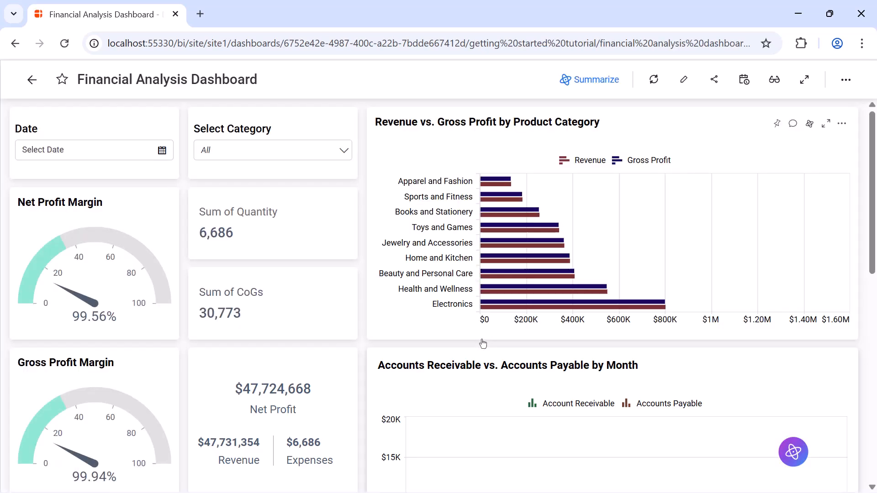